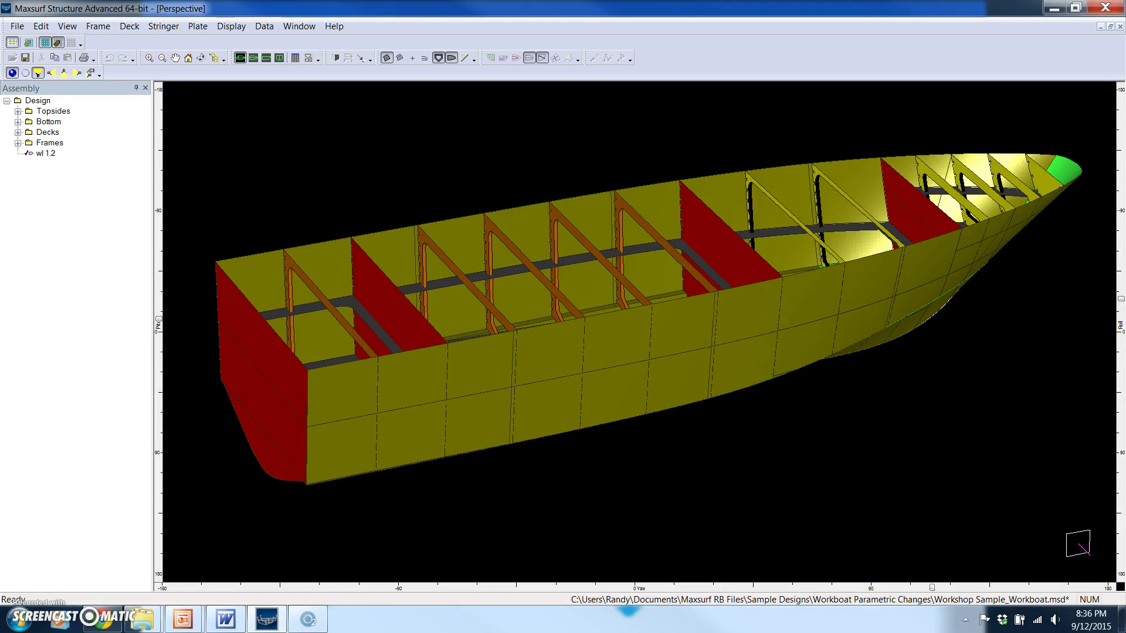
Roll and yaw the workboat hull until its outer shell and bottom face the viewer, deck turned away.
mouse_move(1121, 302)
left_mouse_down()
mouse_move(1121, 391)
mouse_move(1121, 281)
mouse_move(1121, 369)
mouse_move(1121, 300)
left_mouse_up()
left_click_drag(932, 588, 926, 516)
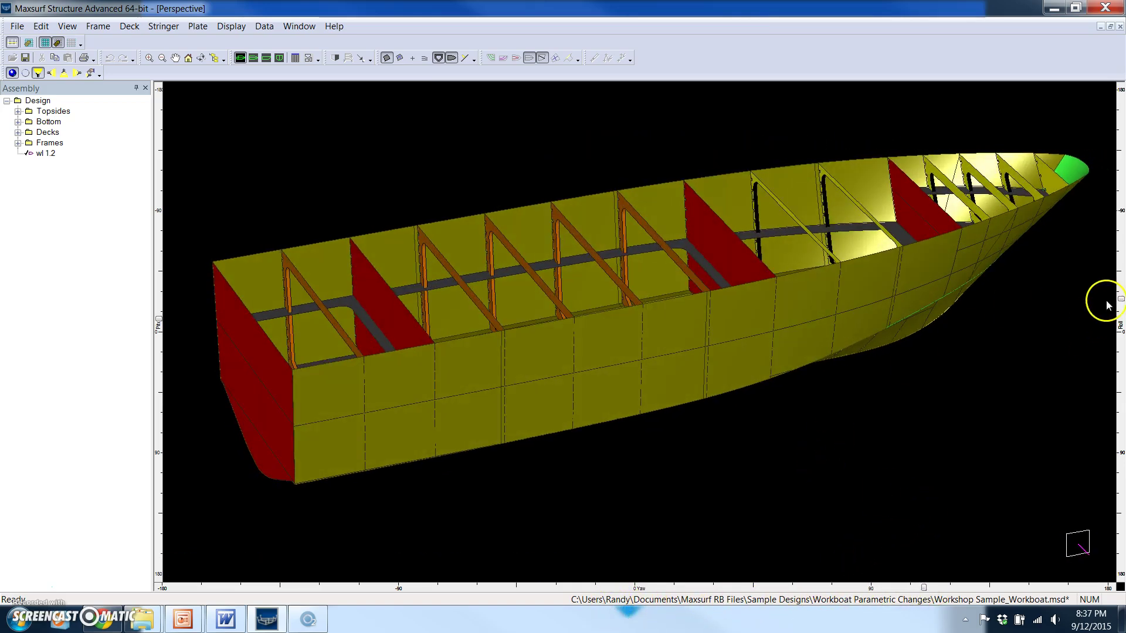
left_click_drag(1113, 304, 1119, 364)
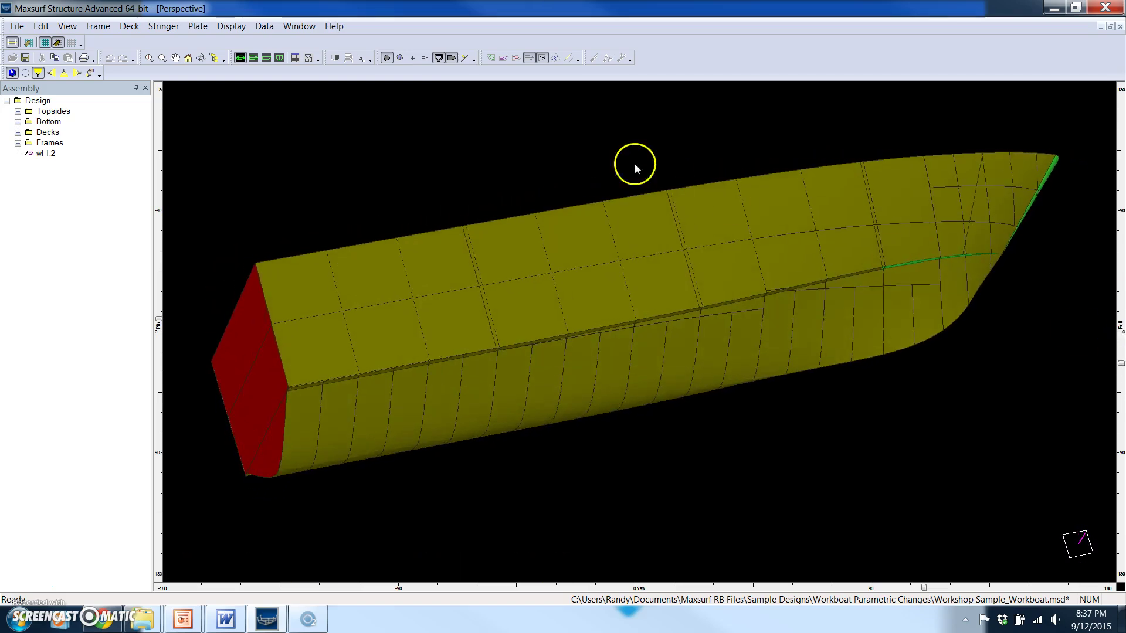
Hide the shell plating, display the stringers, and zoom and roll in on the internal frames.
left_click(385, 58)
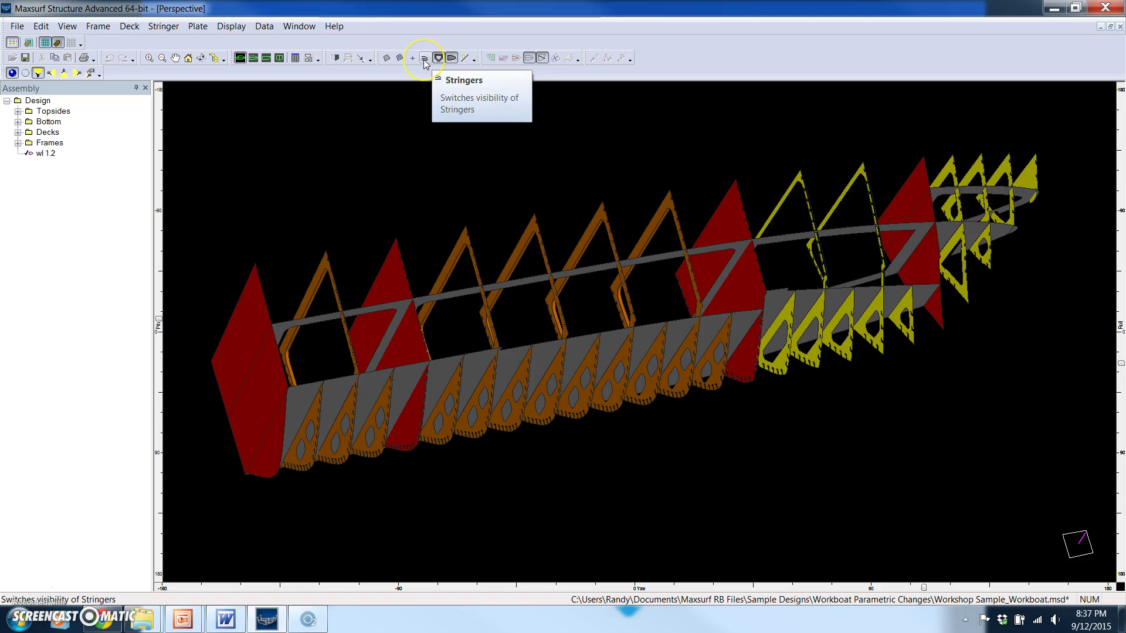
left_click(424, 58)
scroll(576, 287, "up", 2)
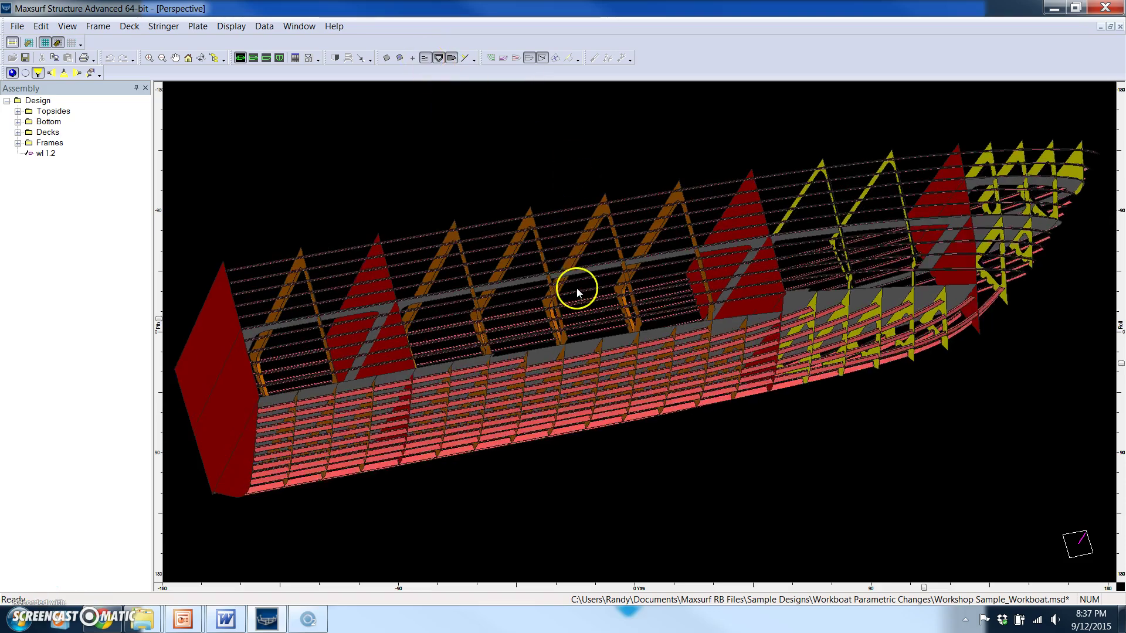
scroll(574, 279, "up", 3)
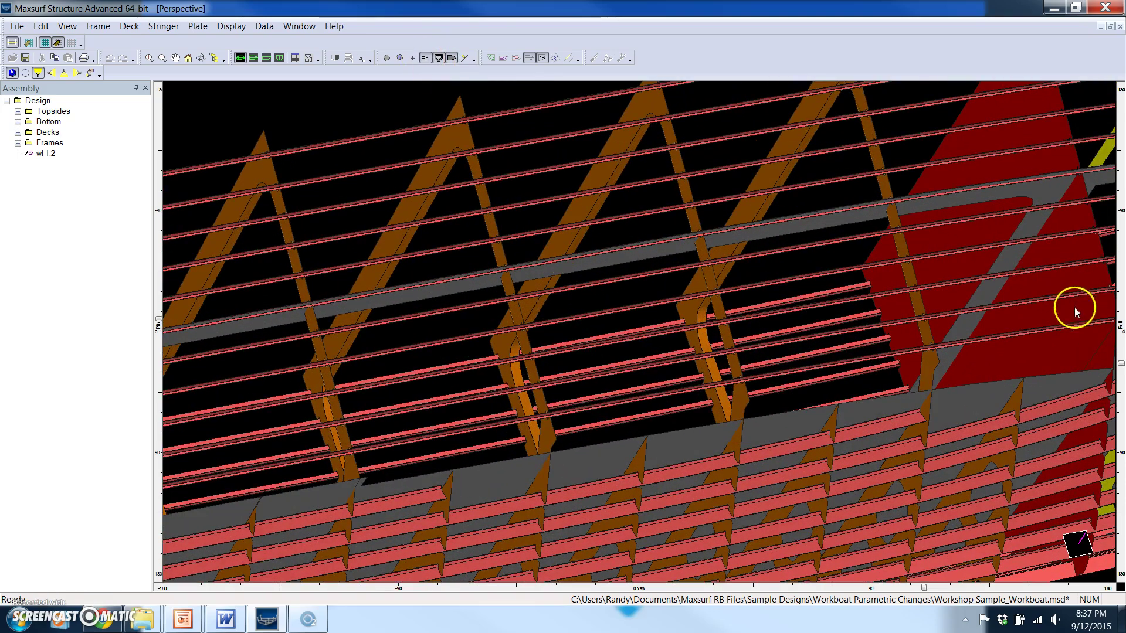
left_click_drag(1120, 367, 1119, 312)
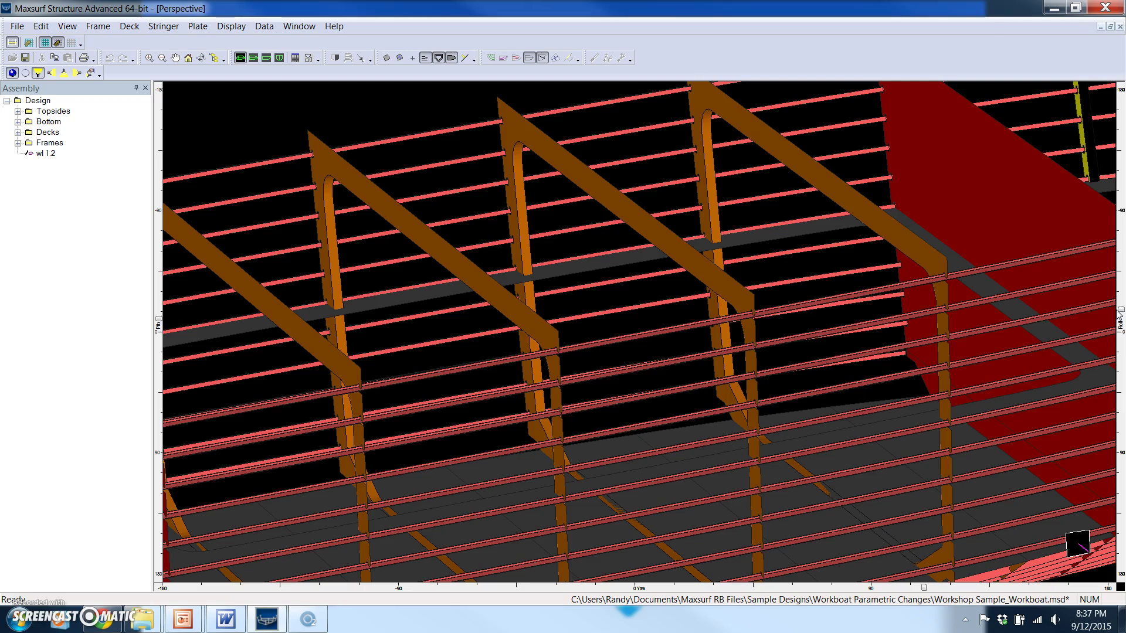
mouse_move(1118, 315)
left_mouse_down()
mouse_move(1118, 326)
mouse_move(1118, 294)
left_mouse_up()
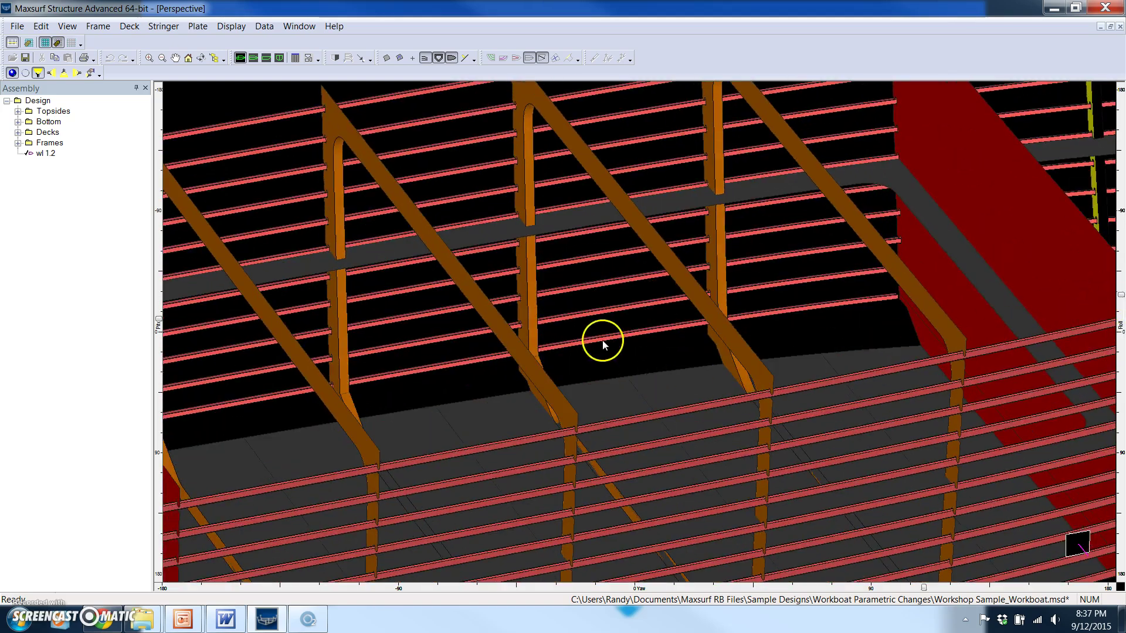
scroll(603, 344, "down", 3)
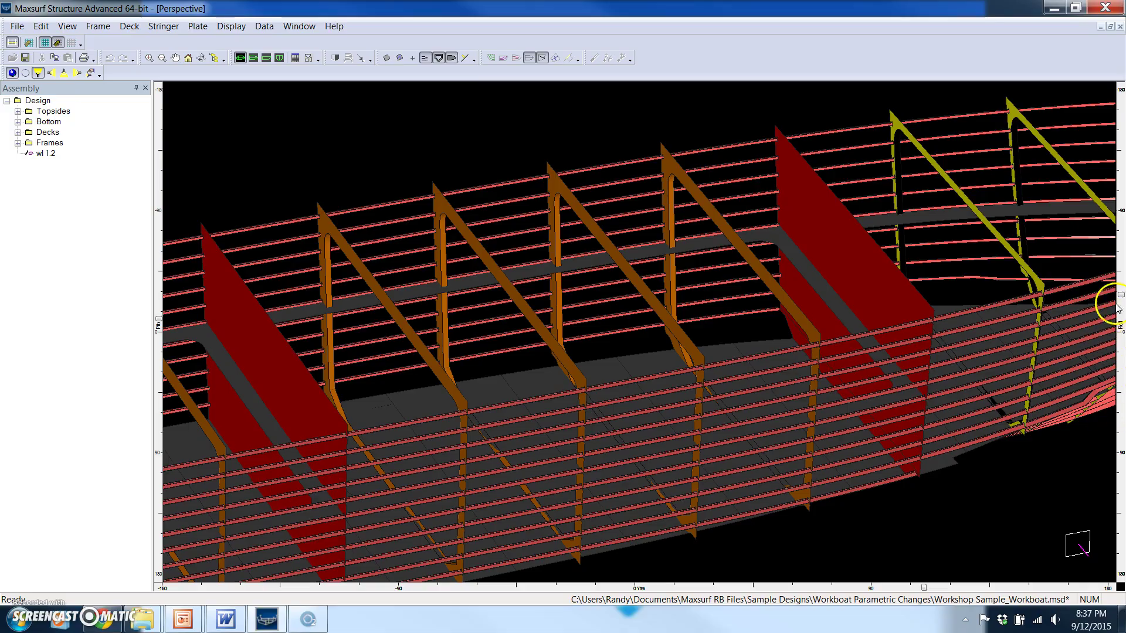
Roll and zoom in on where the stringers pass through the frames.
left_click_drag(1120, 298, 1120, 402)
scroll(519, 438, "up", 5)
scroll(533, 416, "up", 2)
scroll(580, 331, "up", 2)
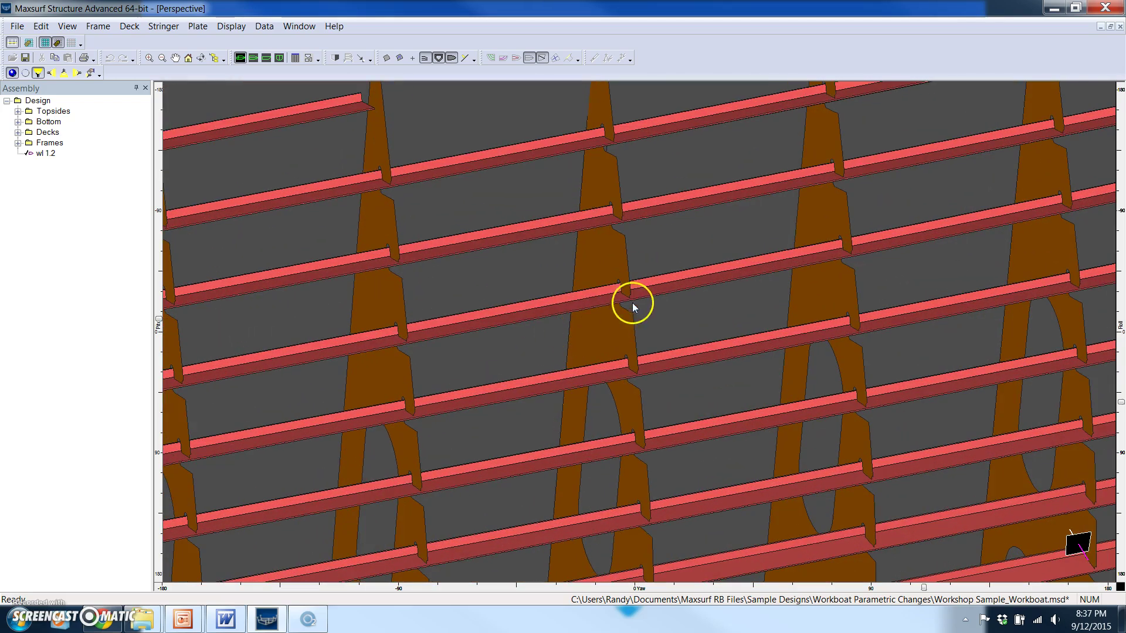
scroll(611, 311, "down", 2)
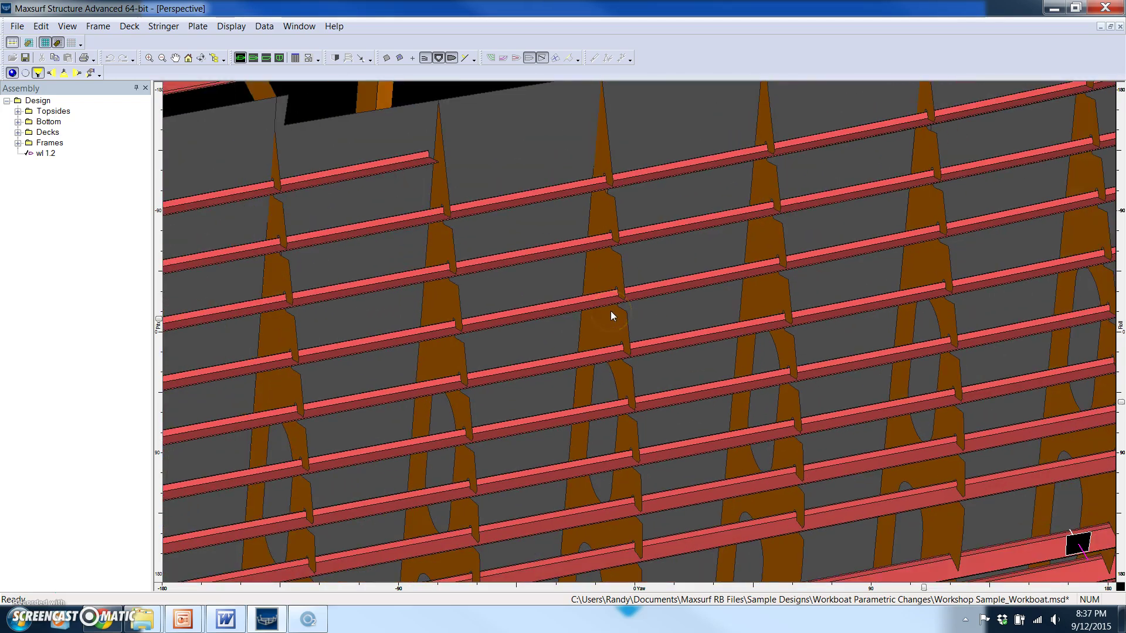
scroll(610, 311, "down", 2)
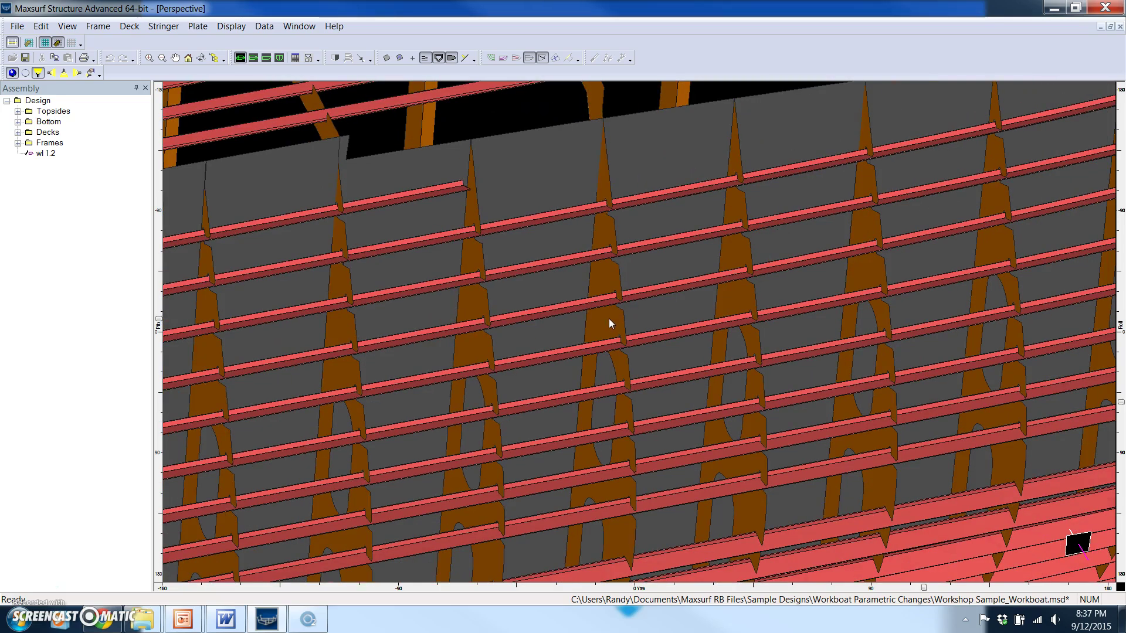
scroll(609, 319, "up", 3)
scroll(609, 318, "up", 2)
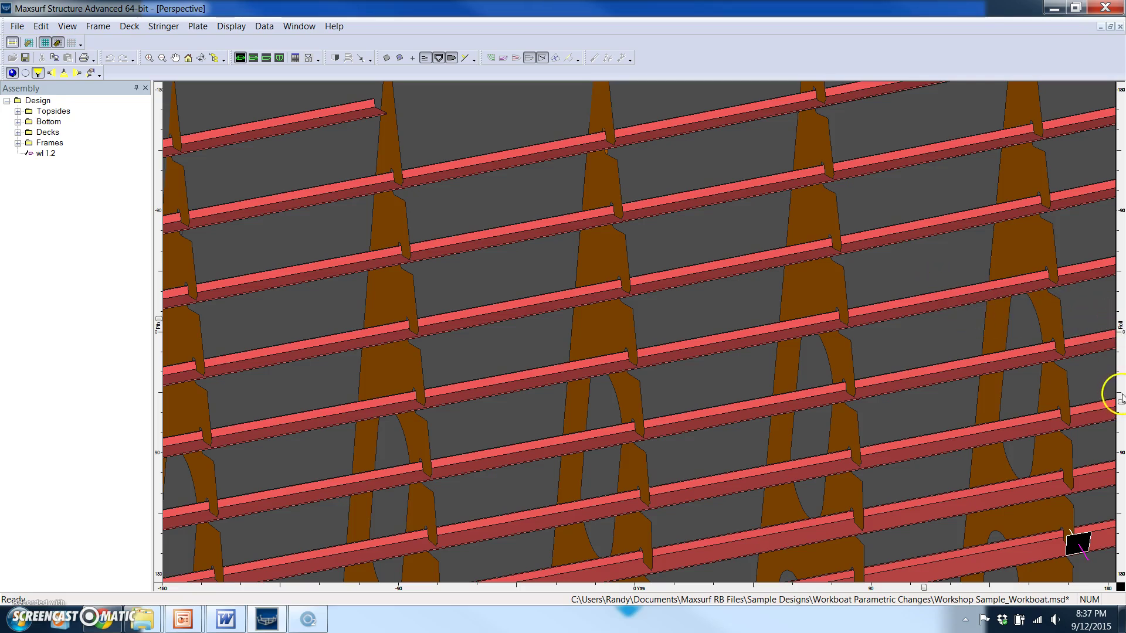
Tilt and pan back out over the hull and show the shell plating again.
left_click_drag(1121, 404, 1107, 382)
scroll(676, 185, "down", 5)
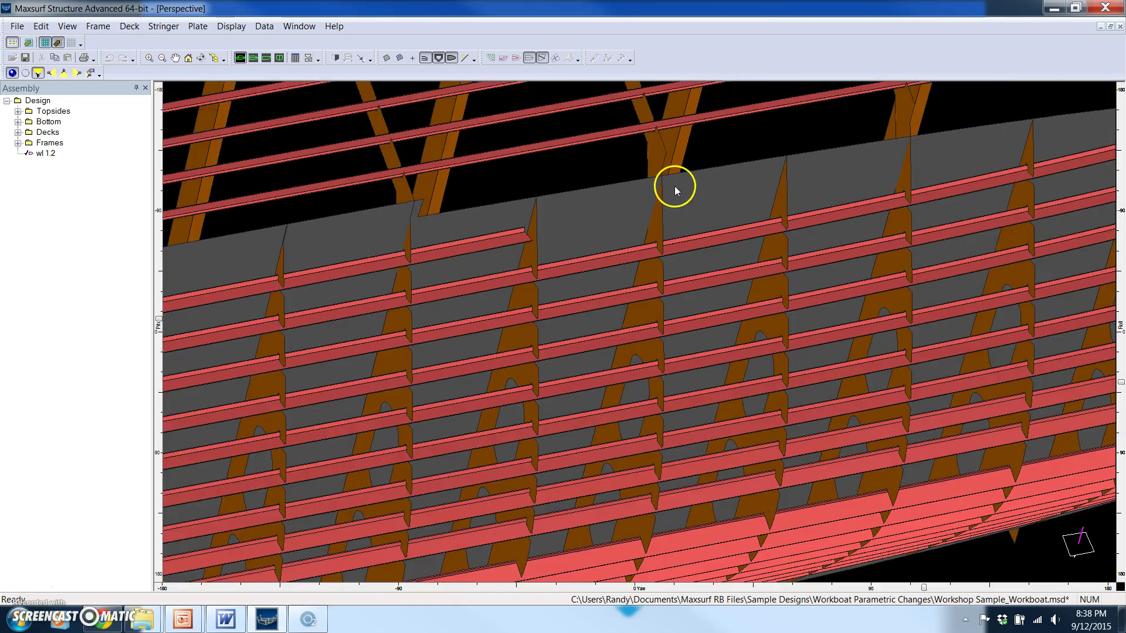
middle_click_drag(679, 186, 572, 233)
left_click_drag(1120, 385, 1117, 293)
left_click(386, 58)
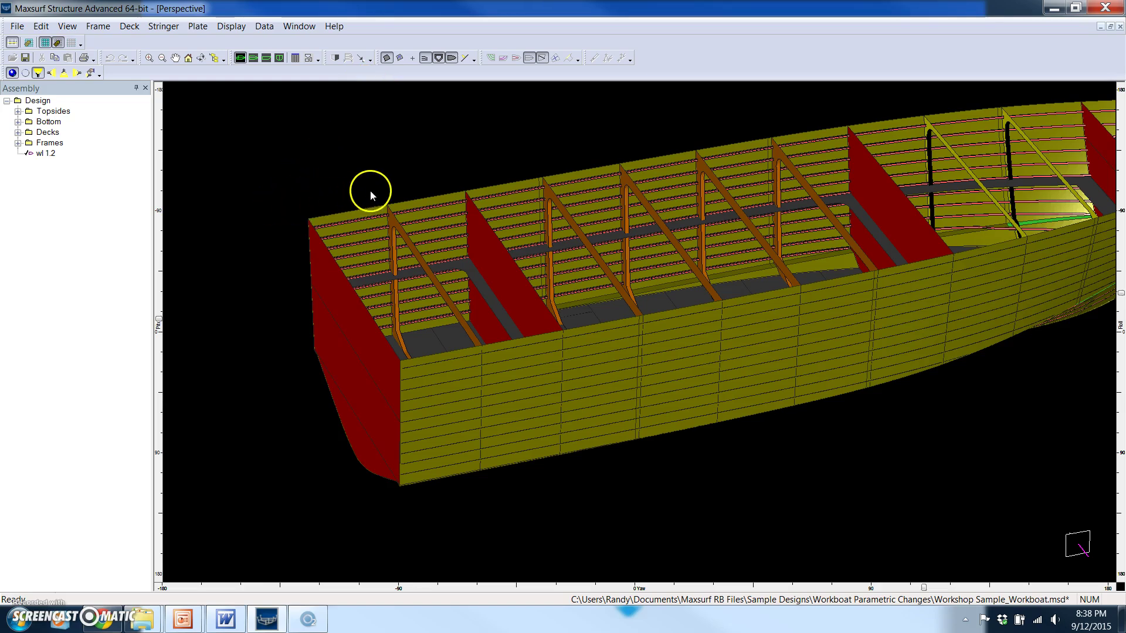
Pan and zoom to frame the whole hull including the bow.
middle_click_drag(371, 187, 329, 211)
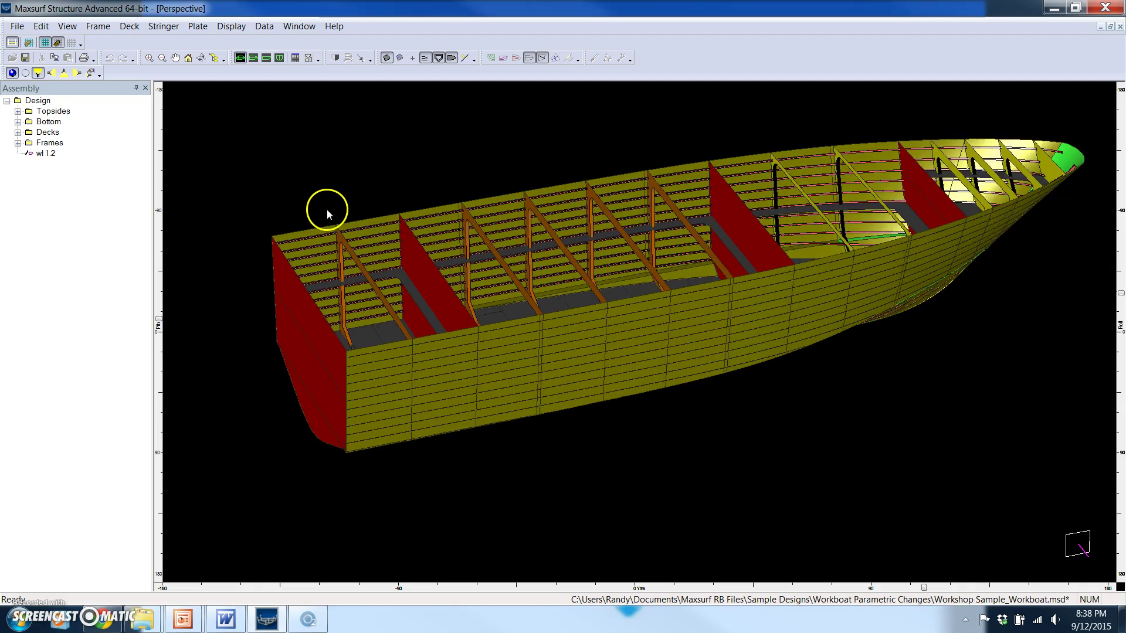
scroll(382, 202, "up", 2)
middle_click_drag(533, 211, 508, 231)
scroll(508, 231, "down", 2)
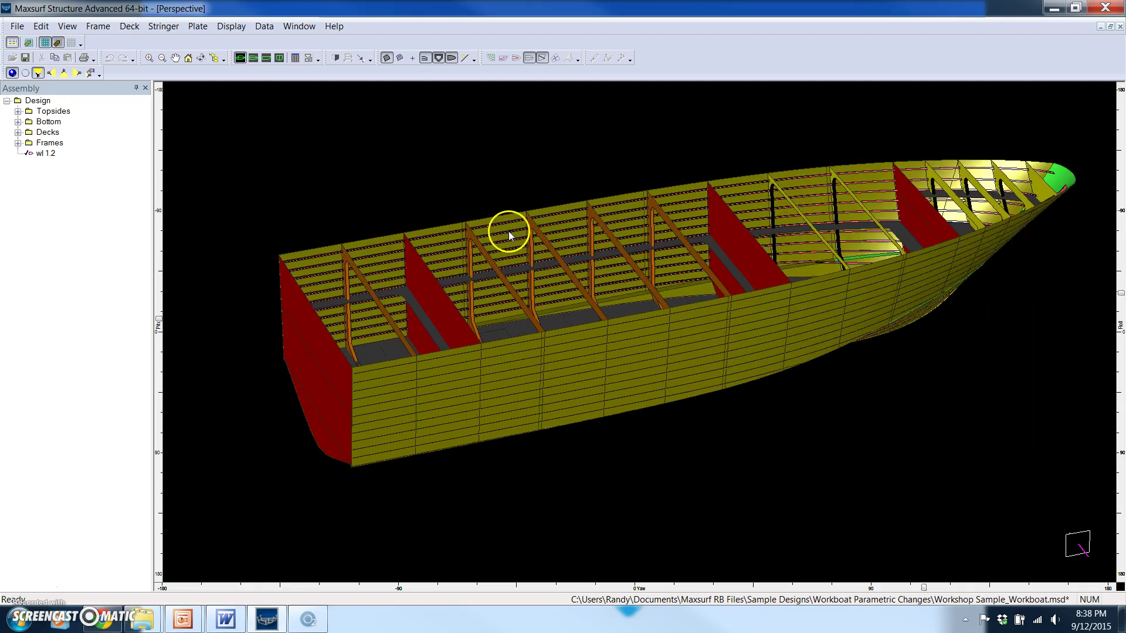
scroll(528, 254, "up", 2)
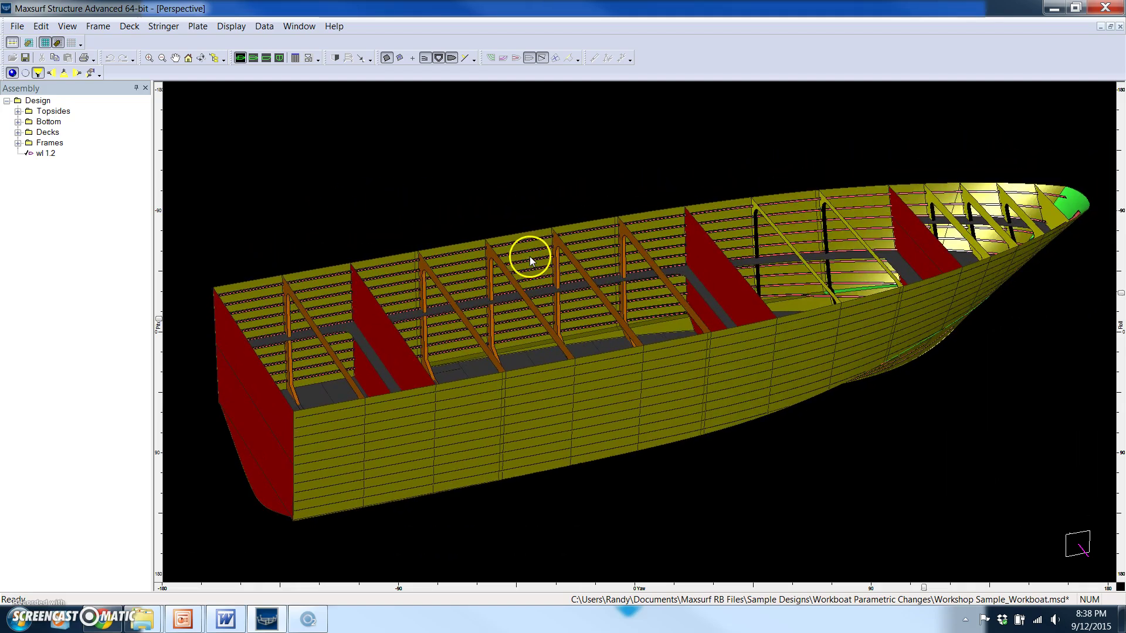
Close the workboat design, discarding its unsaved changes.
left_click(17, 26)
left_click(35, 55)
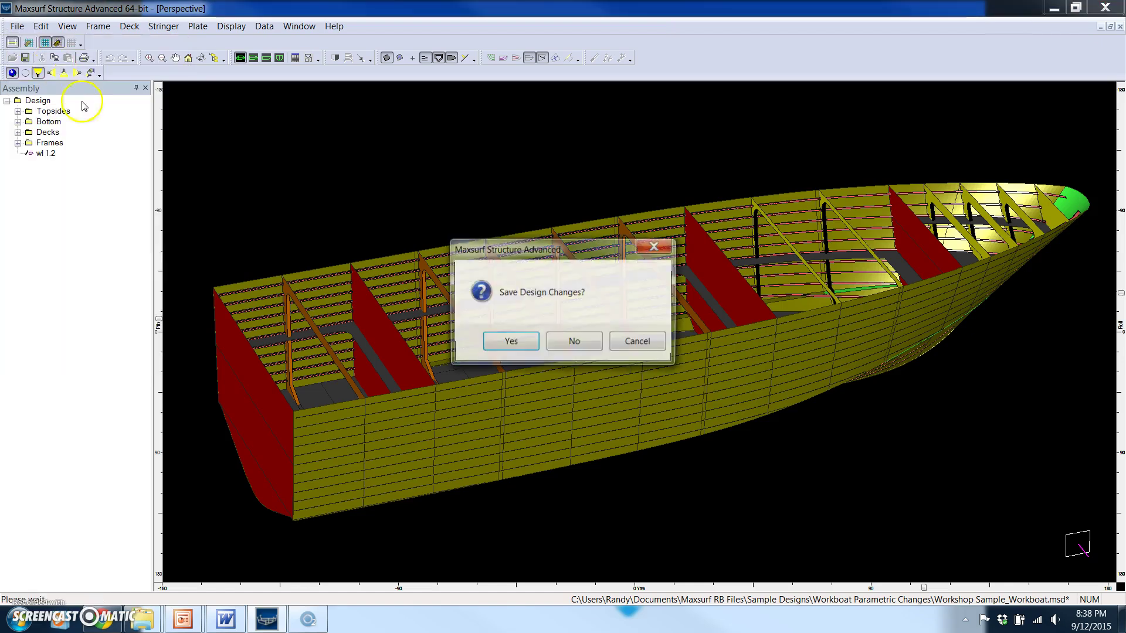
left_click(578, 342)
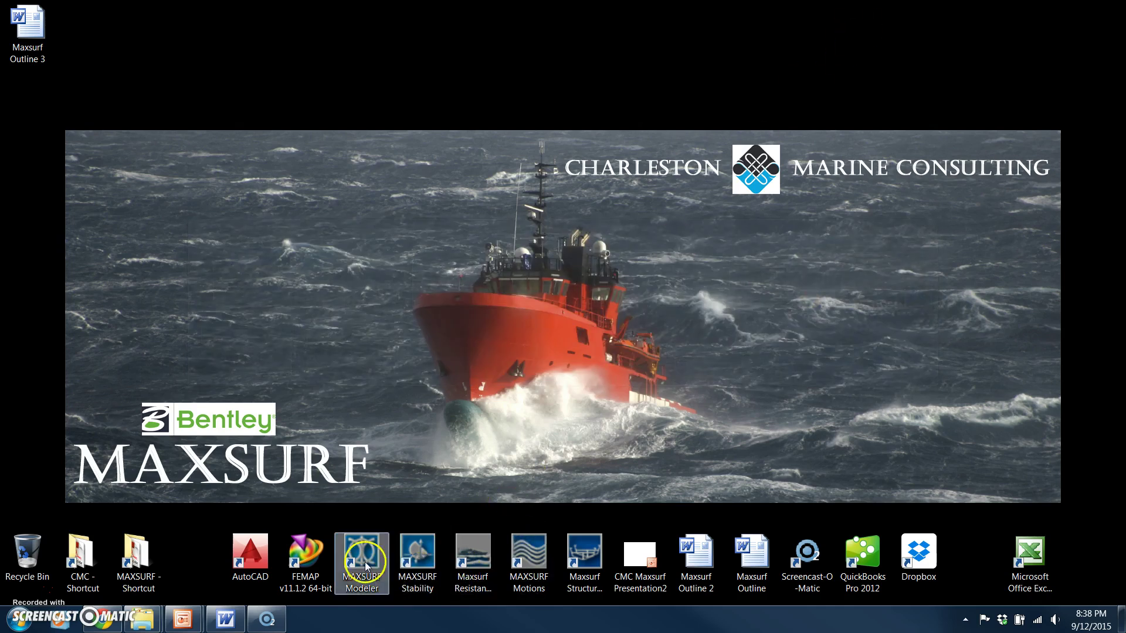
Launch Maxsurf Modeler, reopen recent Workshop Sample_Workboat, and roll the hull to expose its underside.
left_click(362, 558)
double_click(363, 558)
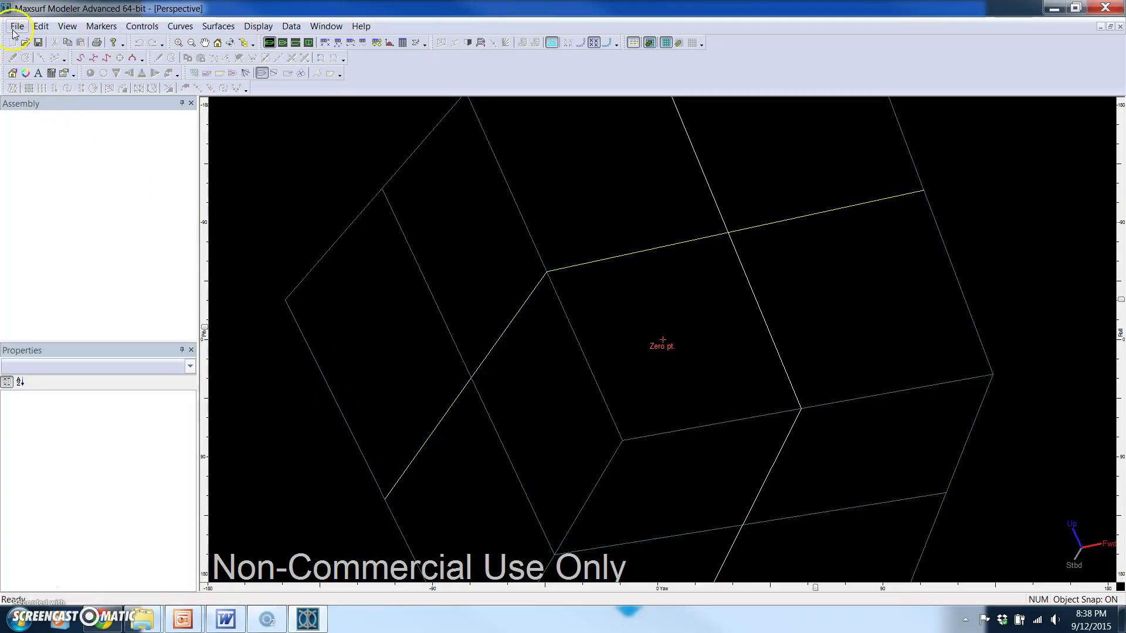
left_click(17, 26)
left_click(106, 234)
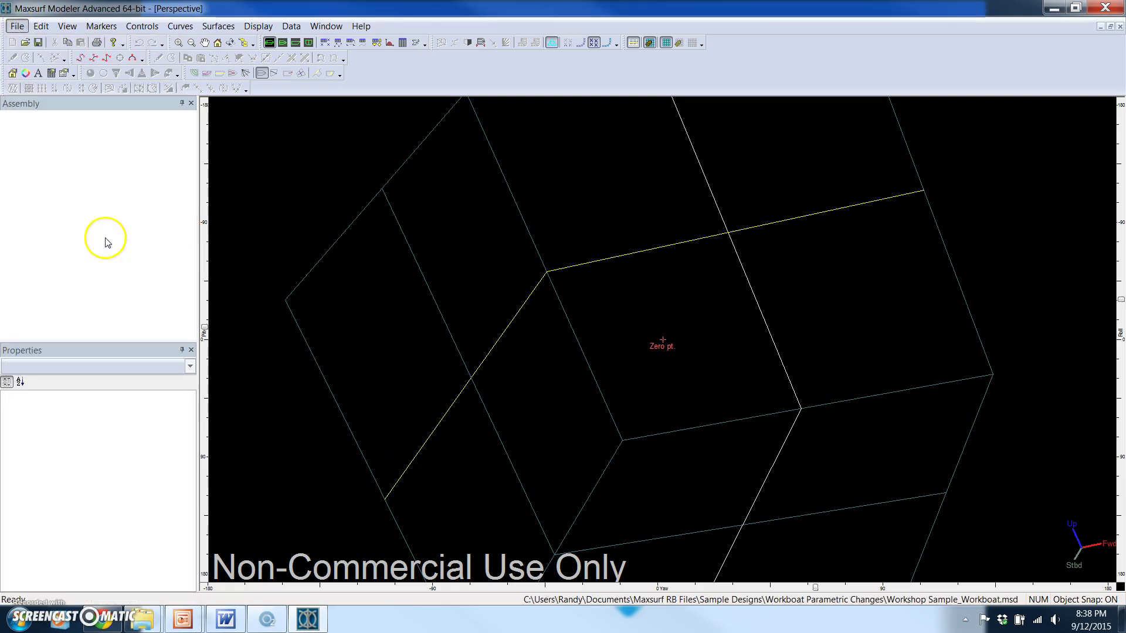
scroll(673, 392, "up", 3)
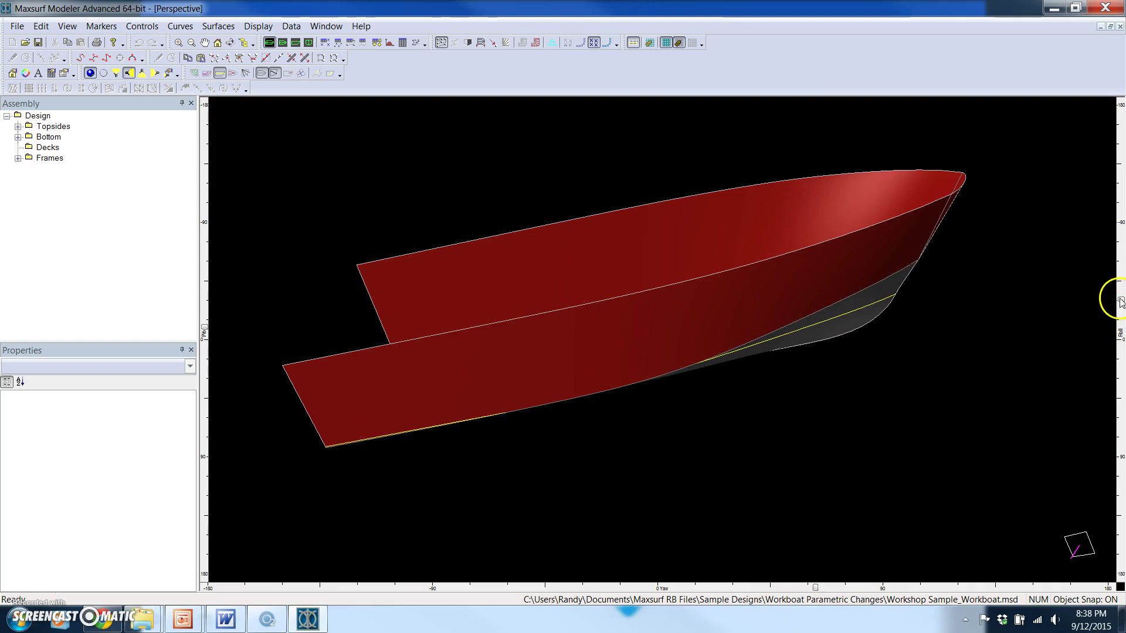
mouse_move(1120, 302)
left_mouse_down()
mouse_move(1120, 382)
mouse_move(1120, 313)
left_mouse_up()
Unlock the Design assembly to show control points, hide the mirrored half, and turn the hull bow-on.
right_click(21, 115)
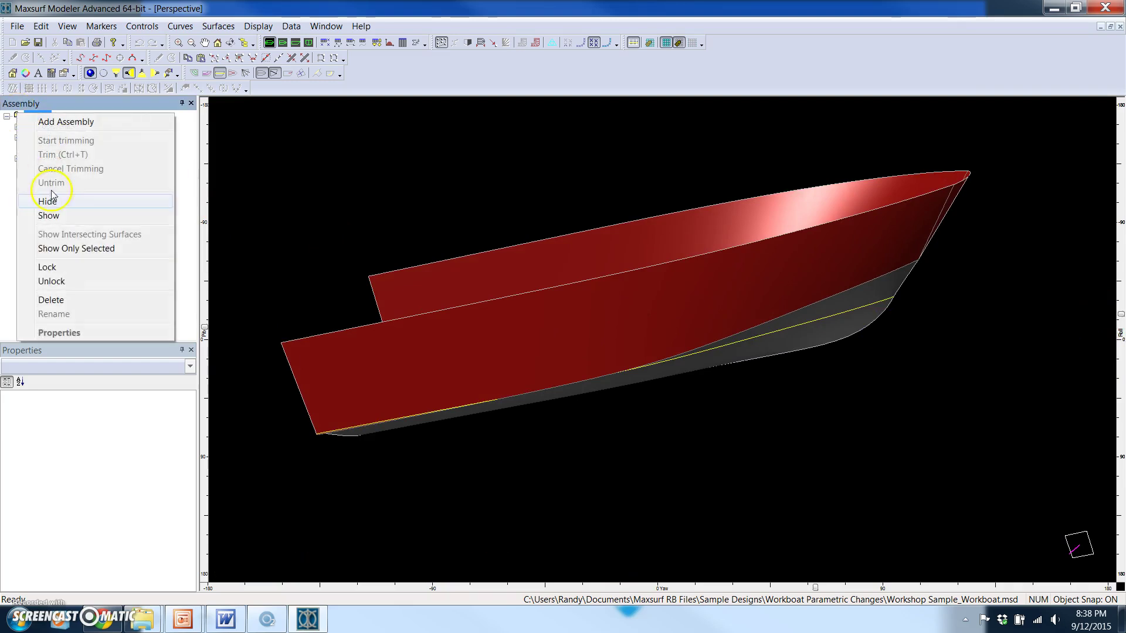
left_click(68, 283)
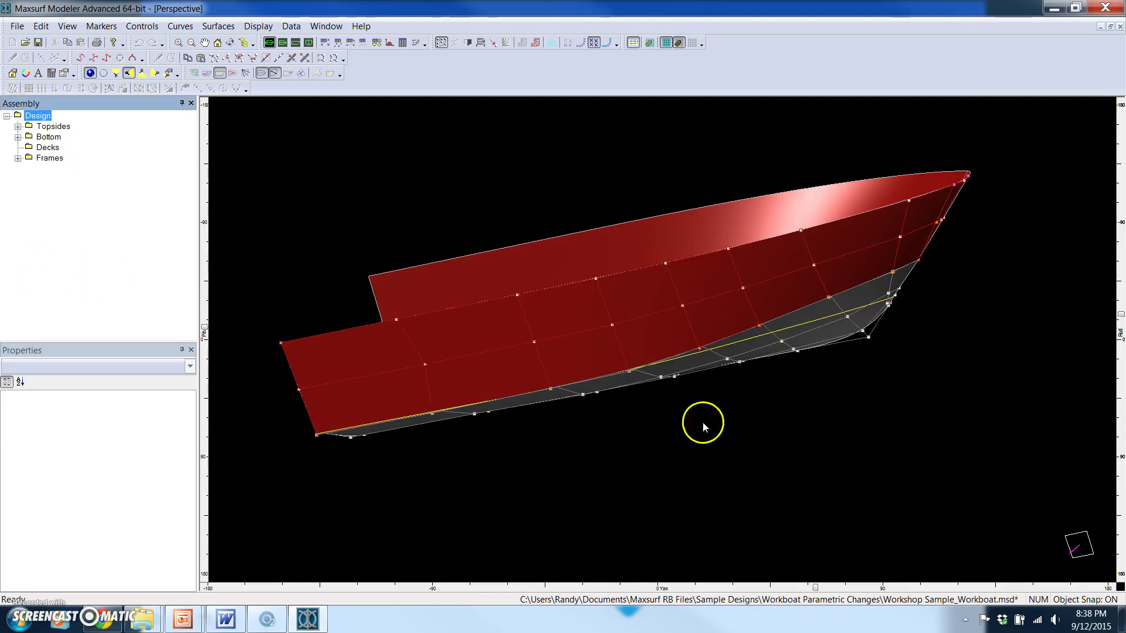
left_click_drag(816, 588, 667, 606)
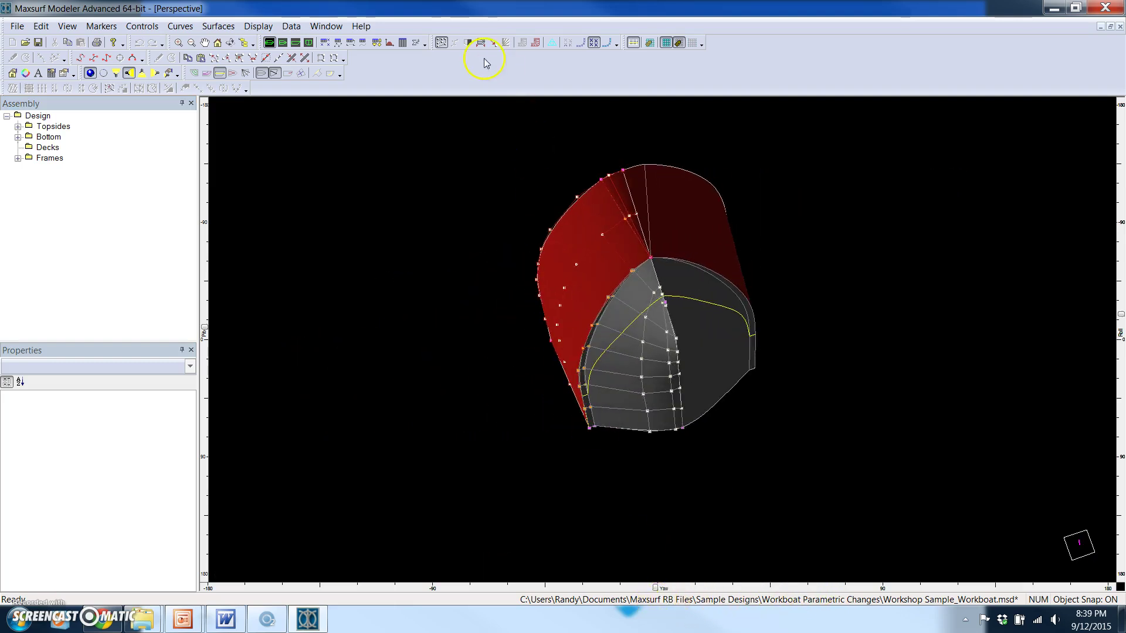
left_click(467, 42)
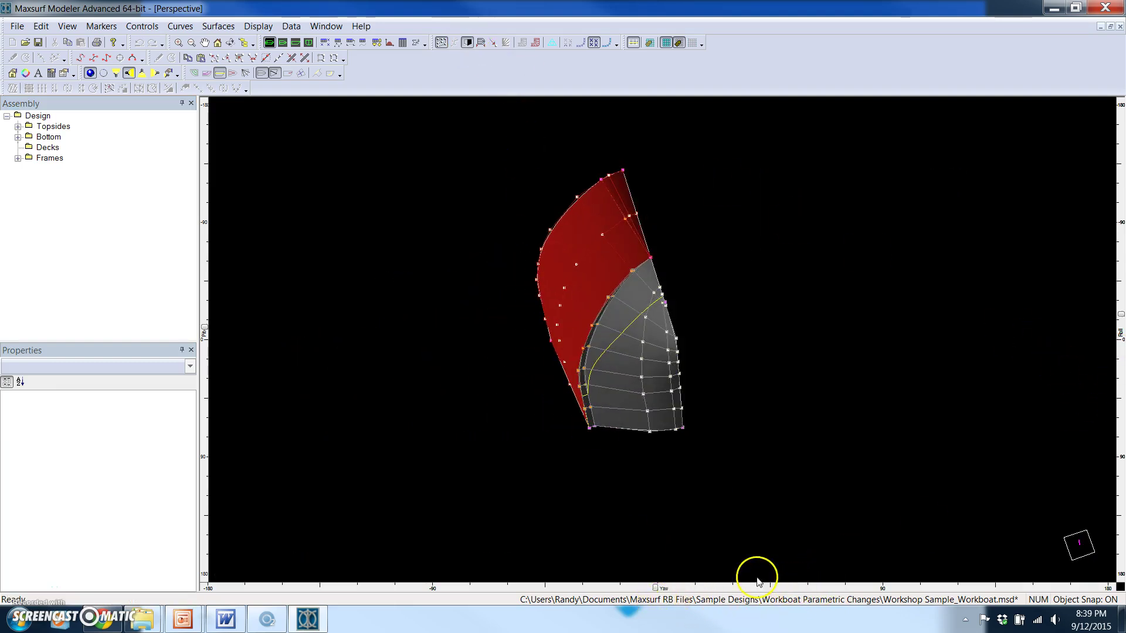
left_click_drag(655, 588, 565, 589)
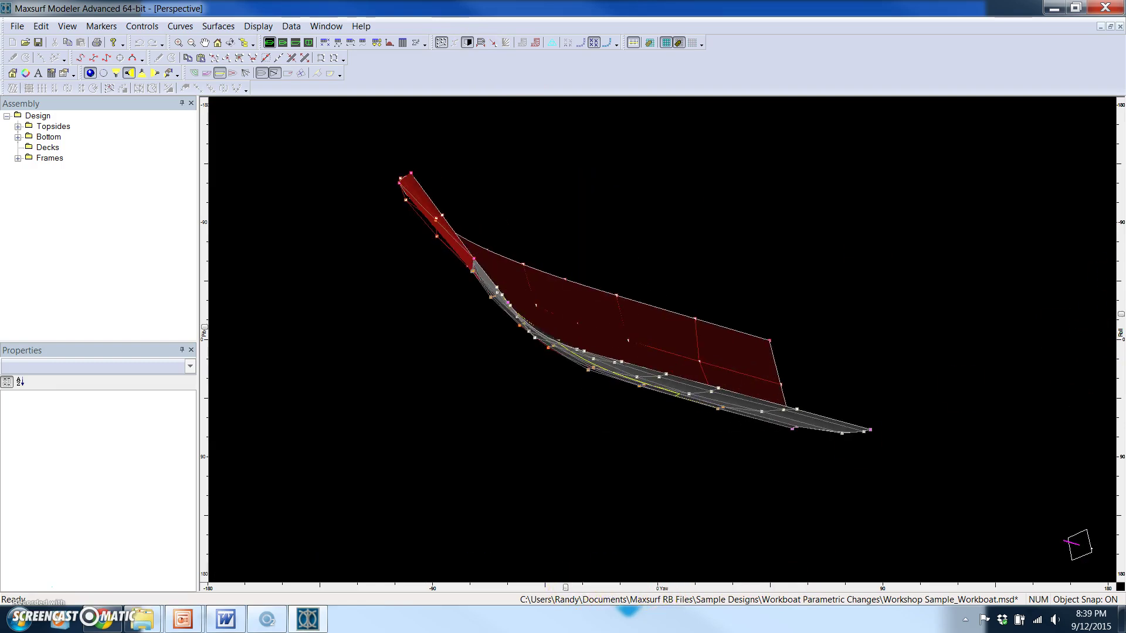
left_click(1120, 317)
left_click_drag(1120, 317, 1120, 265)
Change the surface rendering, then turn, roll and pan the hull to a bow-on angle.
left_click(467, 42)
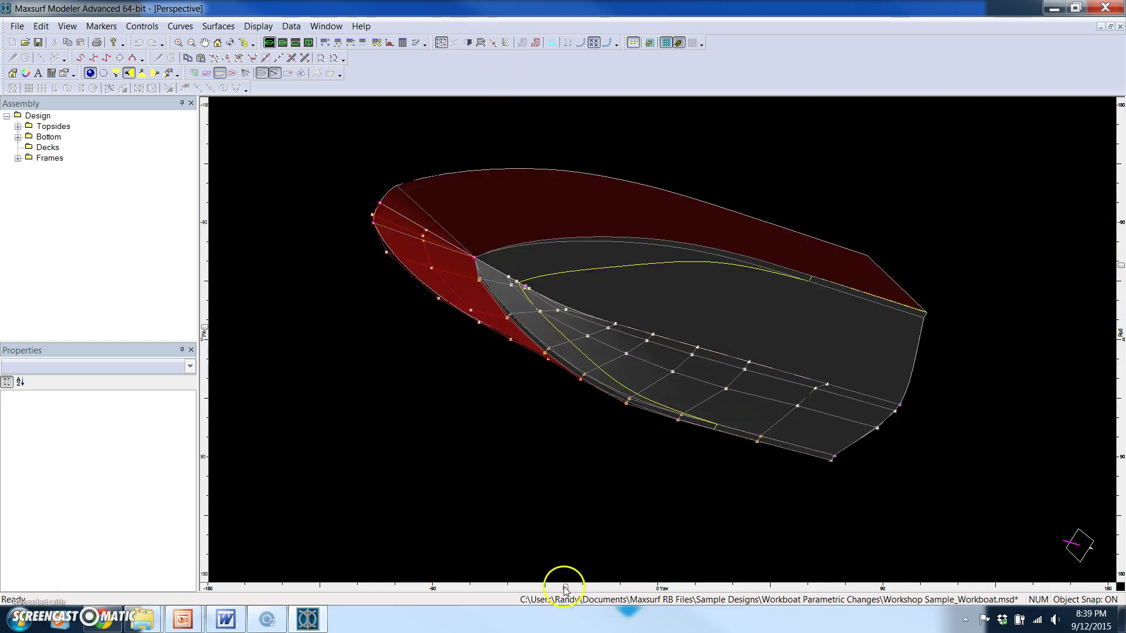
left_click_drag(564, 586, 638, 587)
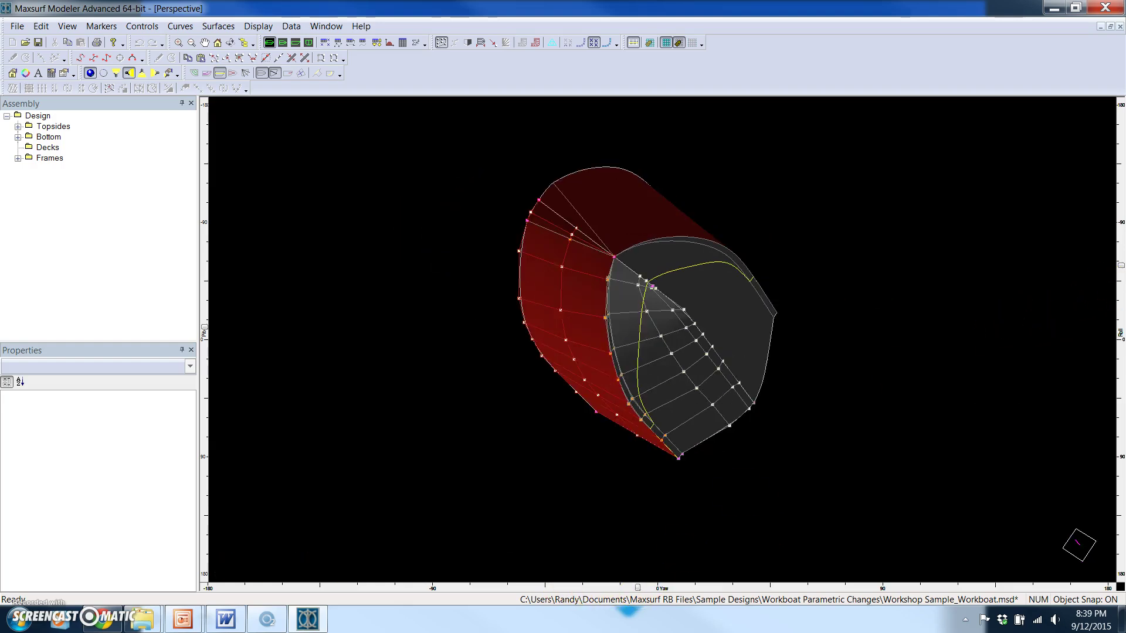
left_click_drag(1120, 265, 1120, 338)
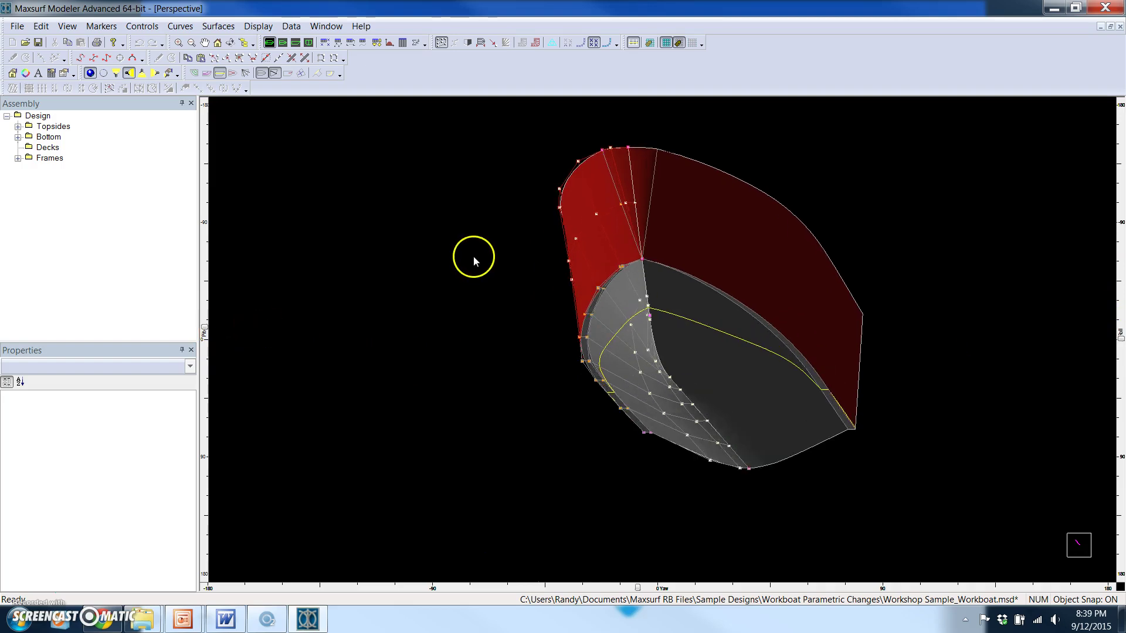
middle_click_drag(749, 218, 607, 241)
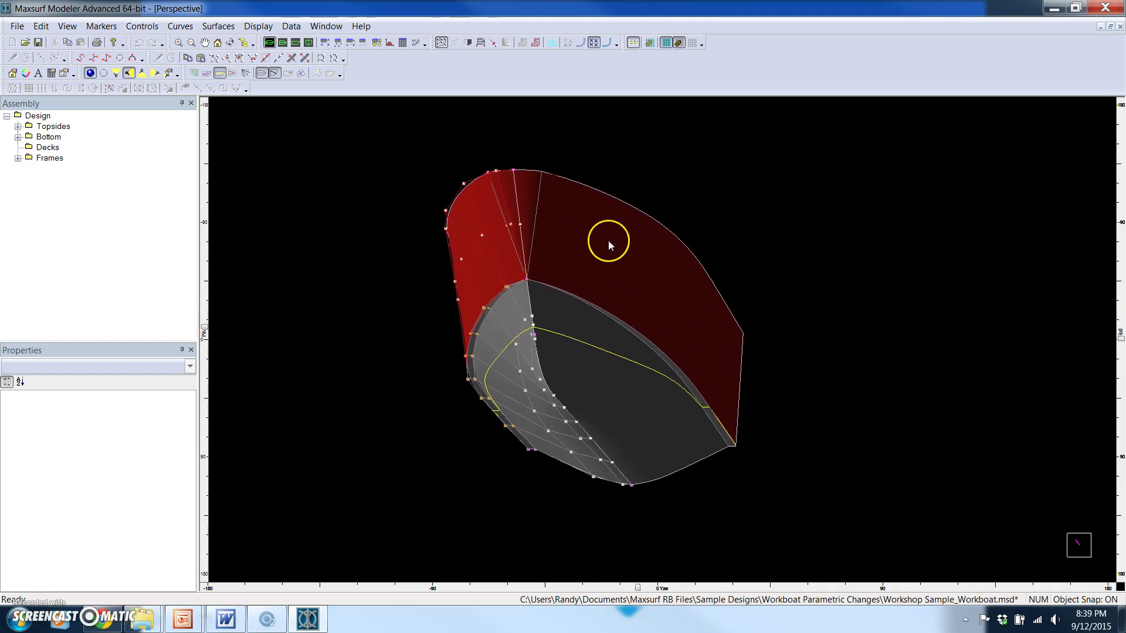
Scale all hull surfaces with Size Surfaces from a 23 ft to a 25 ft beam.
left_click(218, 27)
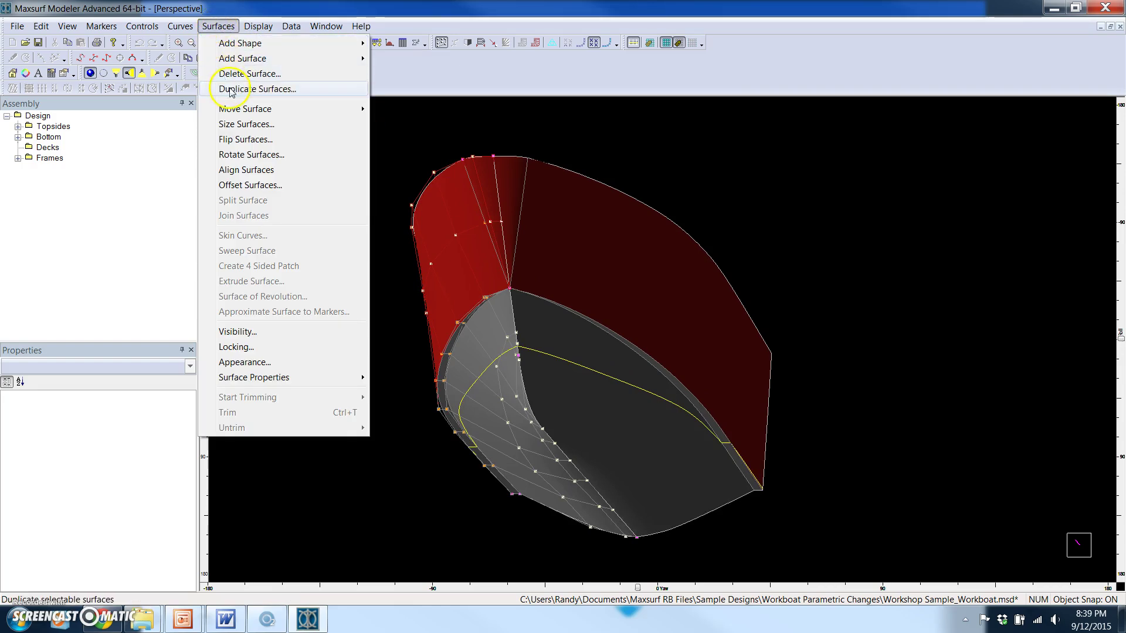
mouse_move(242, 113)
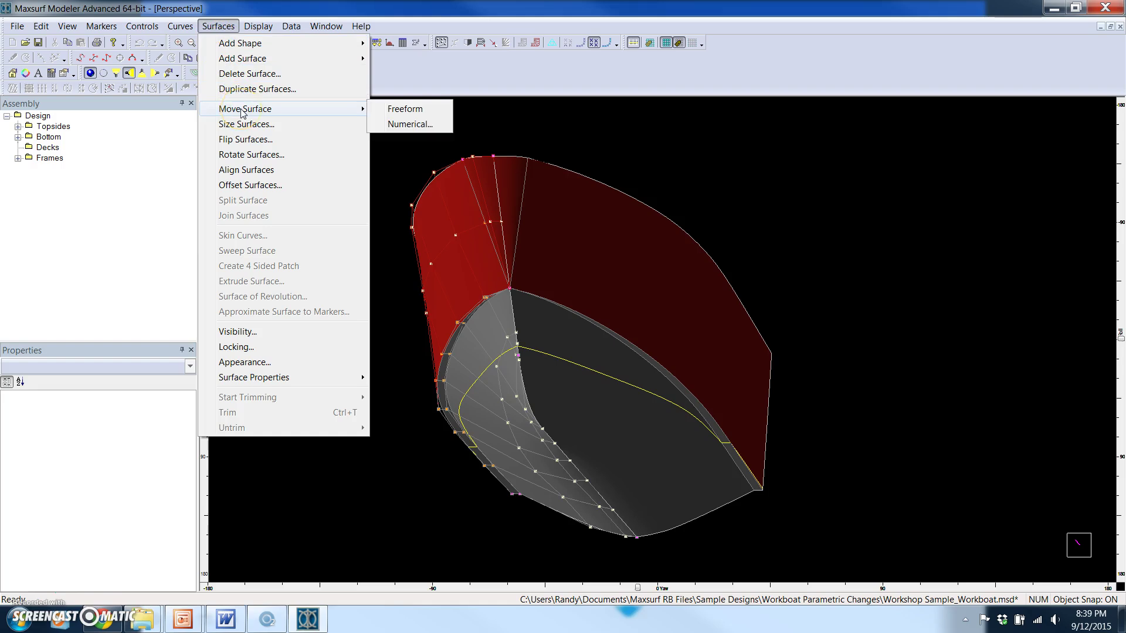
left_click(245, 124)
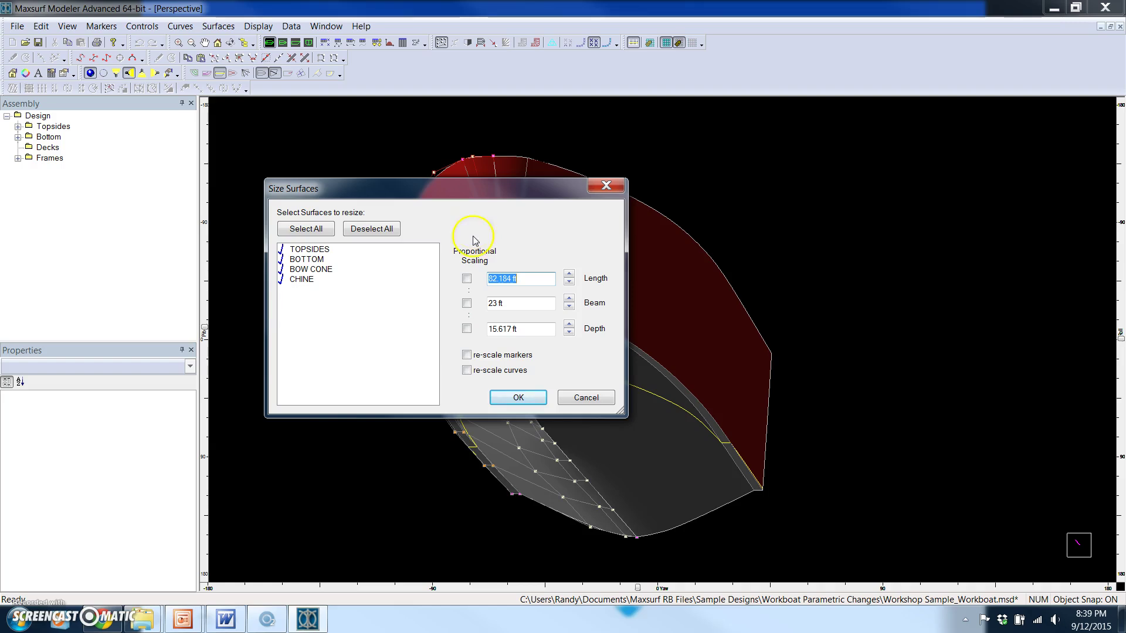
key("Tab")
type("25")
left_click(518, 397)
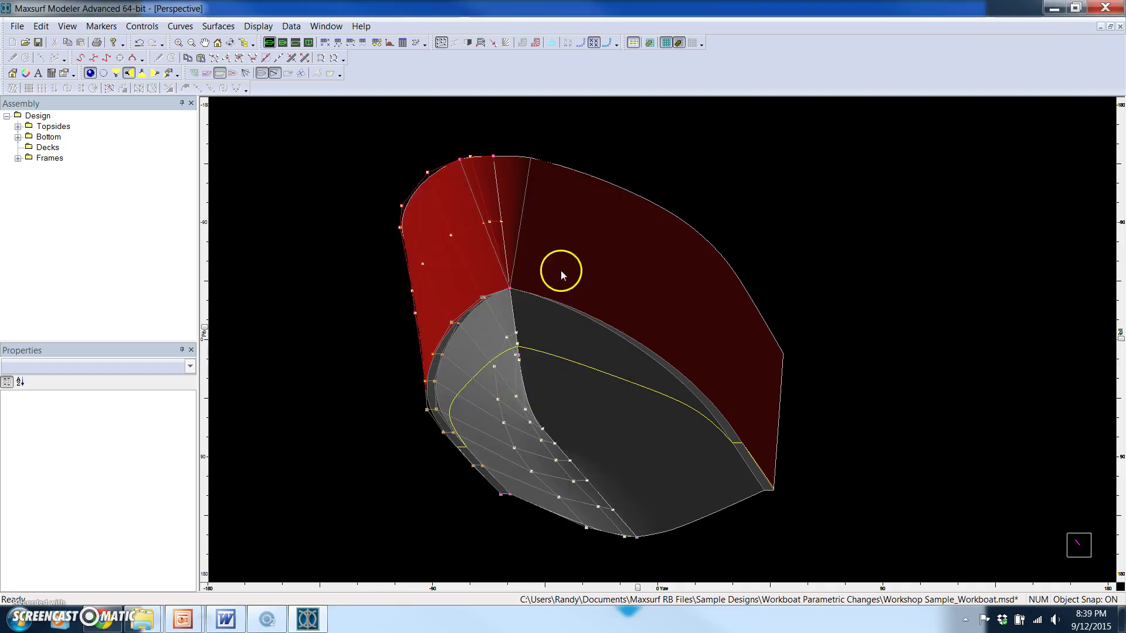
scroll(318, 241, "up", 1)
scroll(317, 241, "down", 1)
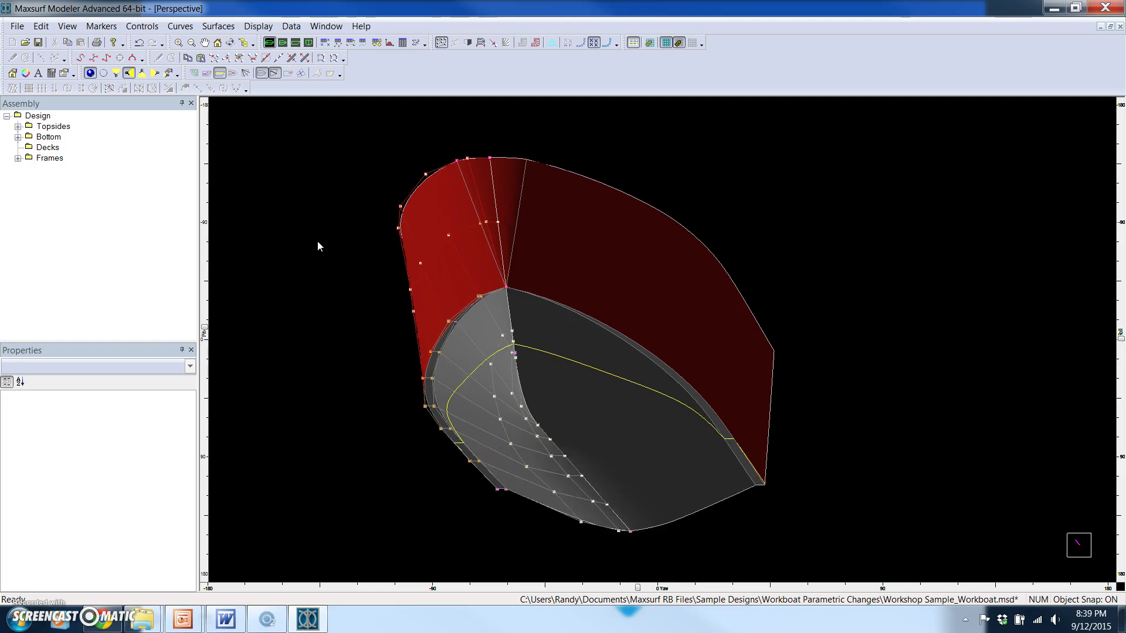
left_click(17, 27)
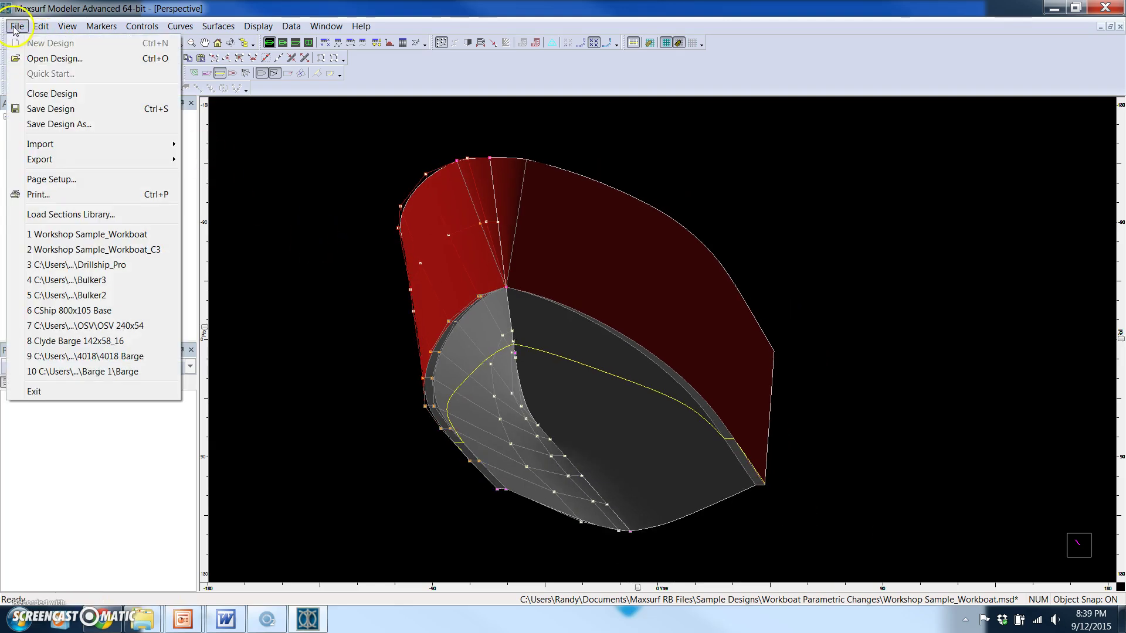
Save the design as Workshop Sample_Workboat_C3, replacing the existing file.
left_click(66, 124)
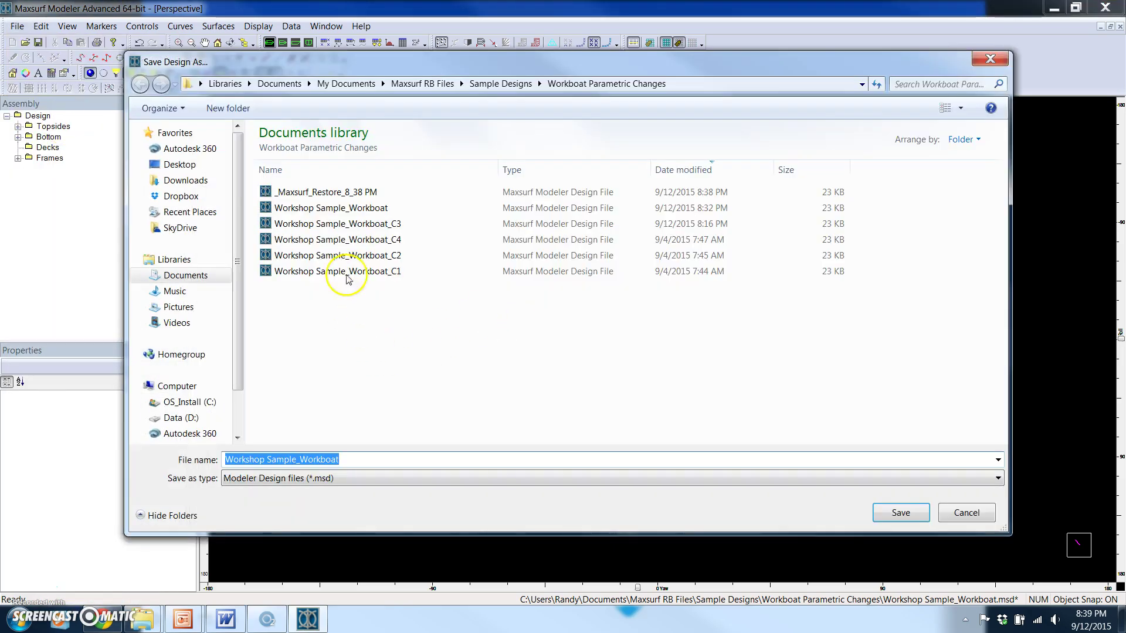
left_click(328, 223)
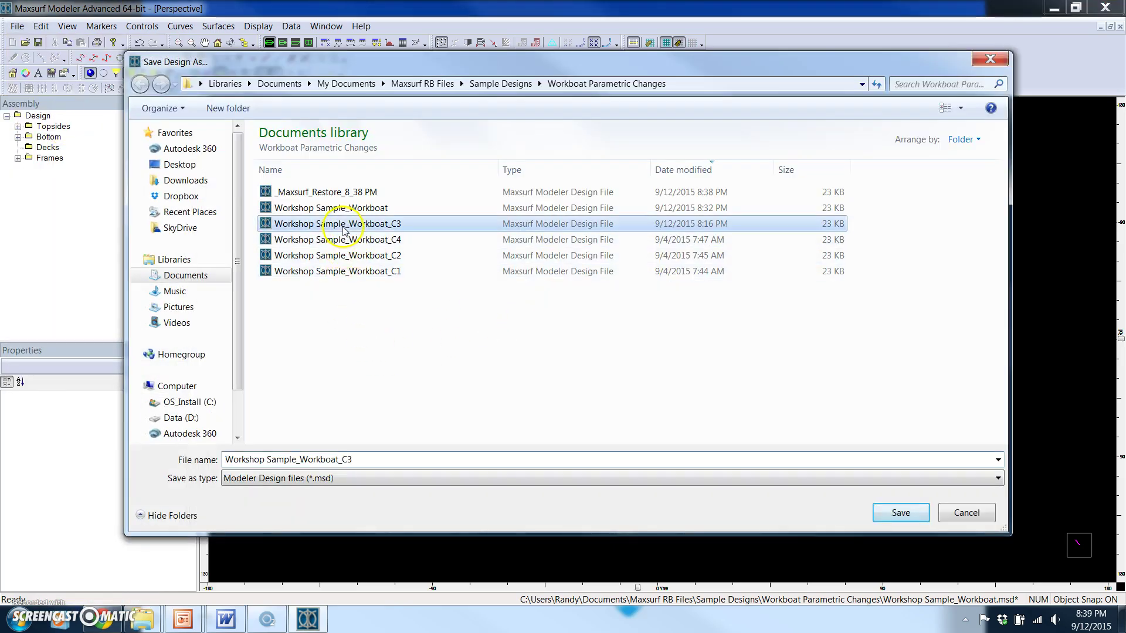
left_click(915, 516)
left_click(616, 315)
Exit Maxsurf Modeler Advanced and switch back to the Windows desktop.
left_click(17, 26)
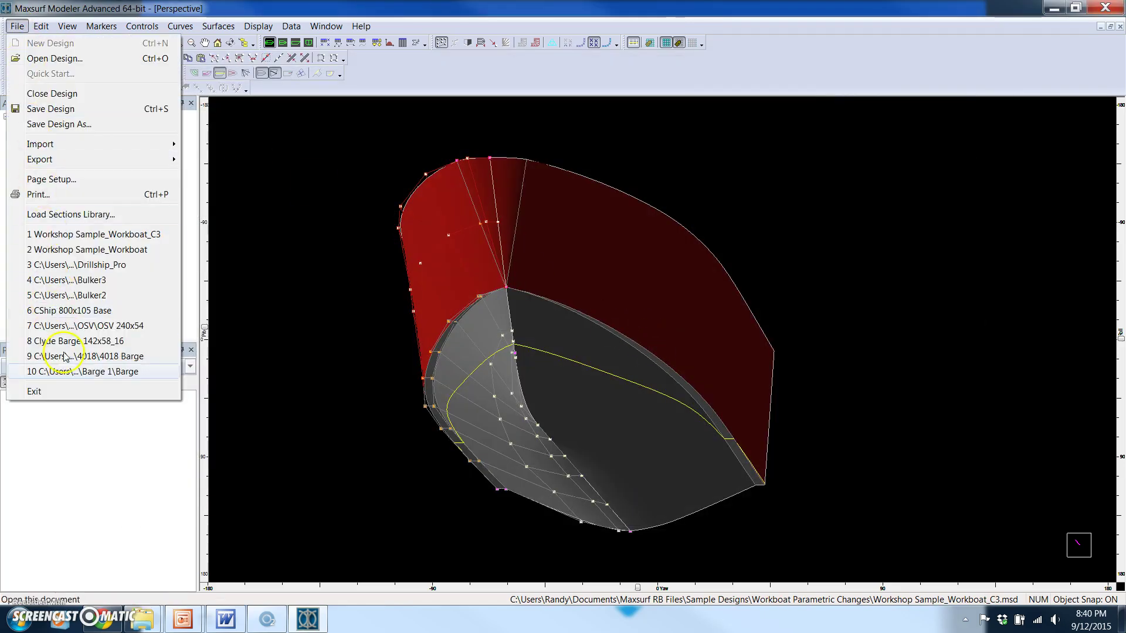
left_click(79, 391)
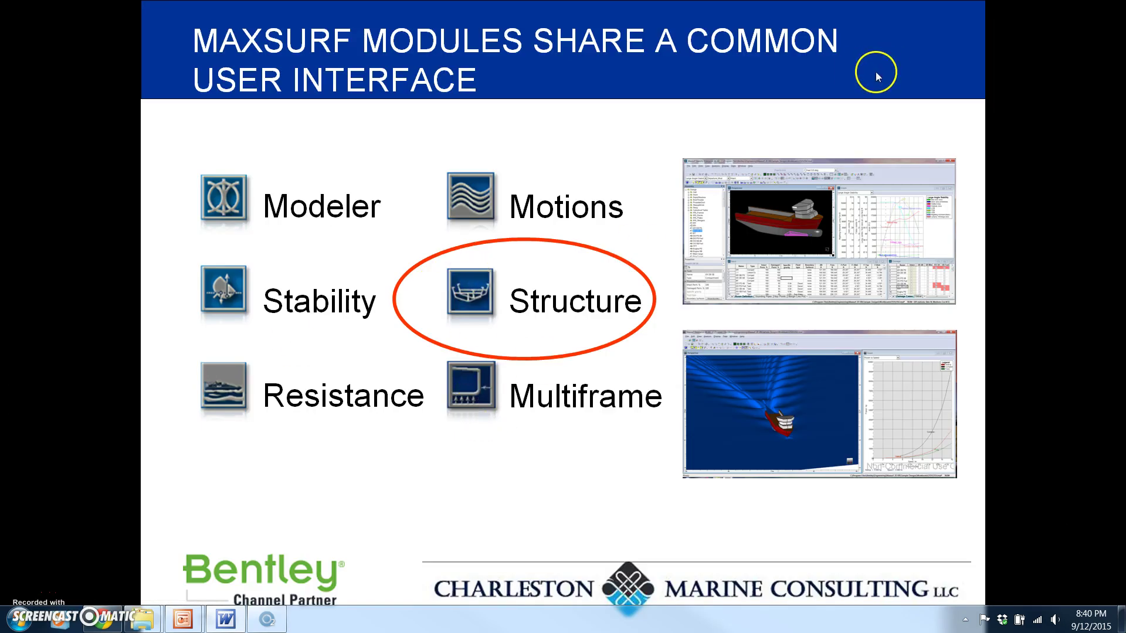
key("alt+Tab")
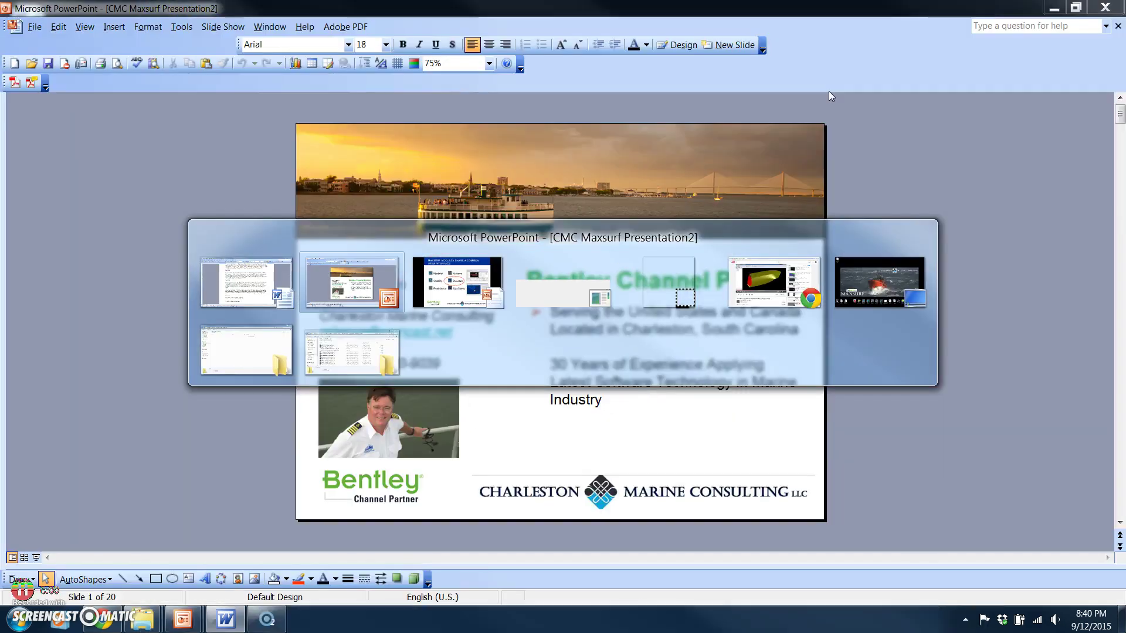
key("Tab")
key("Tab")
key("Tab")
key("Tab")
key("Tab")
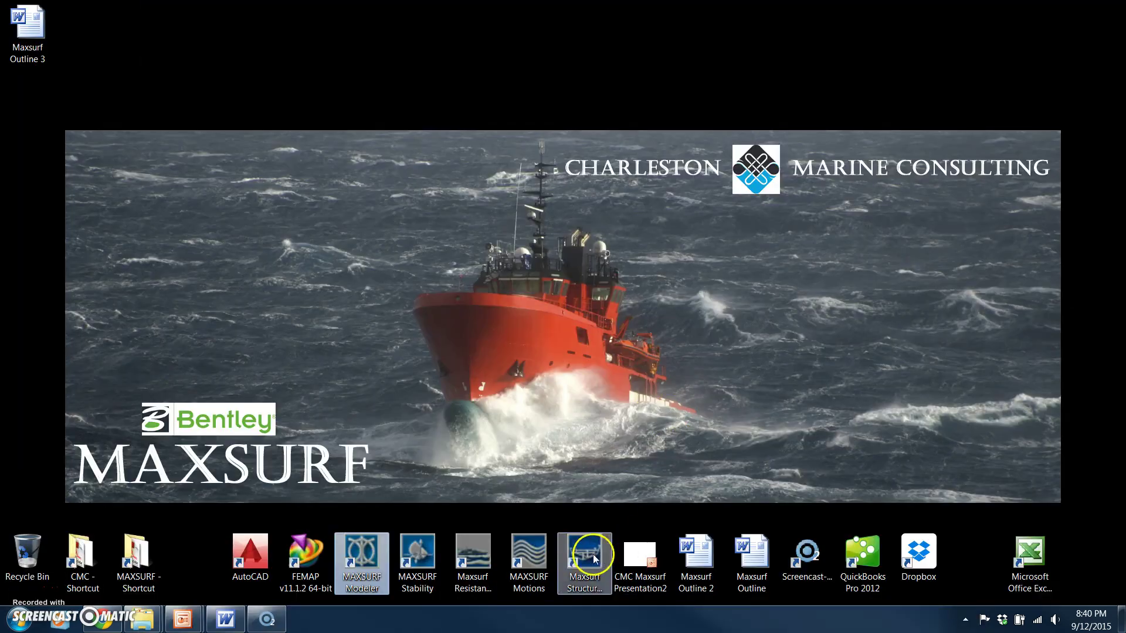
Launch Maxsurf Structure and open the recent Workshop Sample_Workboat_C3 design, adjusting the zoom.
left_click(584, 560)
left_click(17, 27)
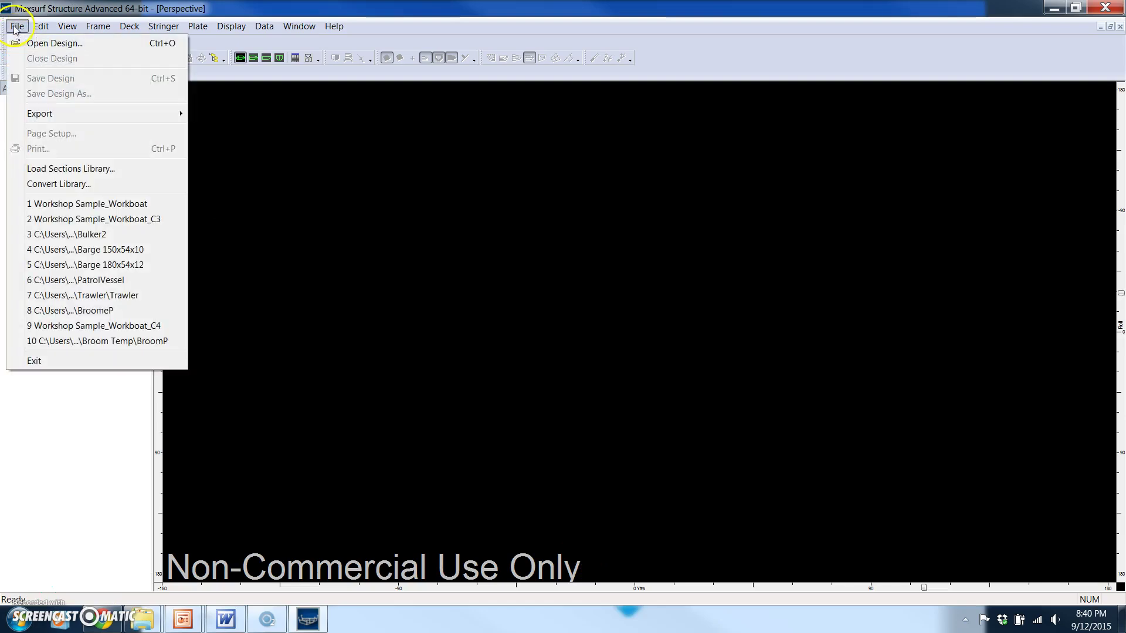
left_click(111, 219)
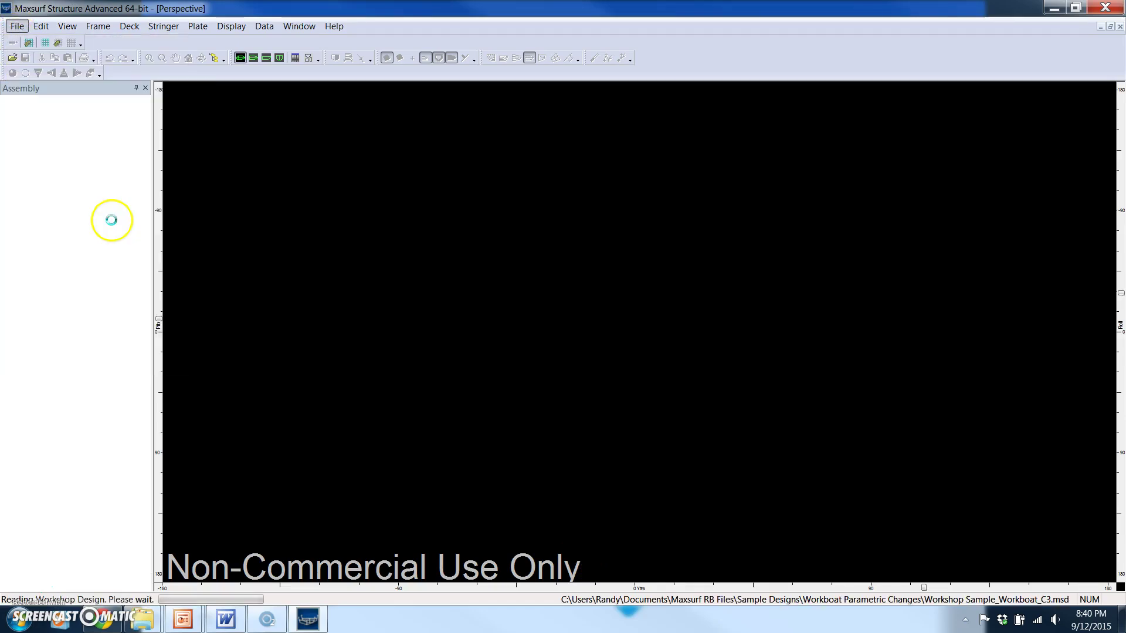
scroll(399, 342, "up", 8)
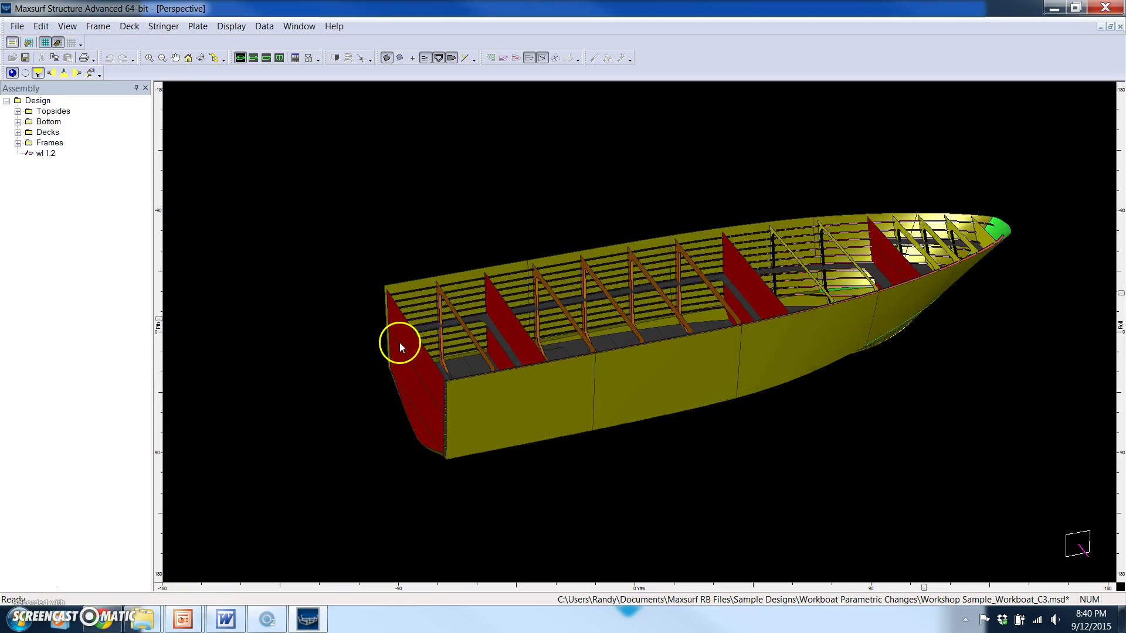
scroll(480, 336, "down", 2)
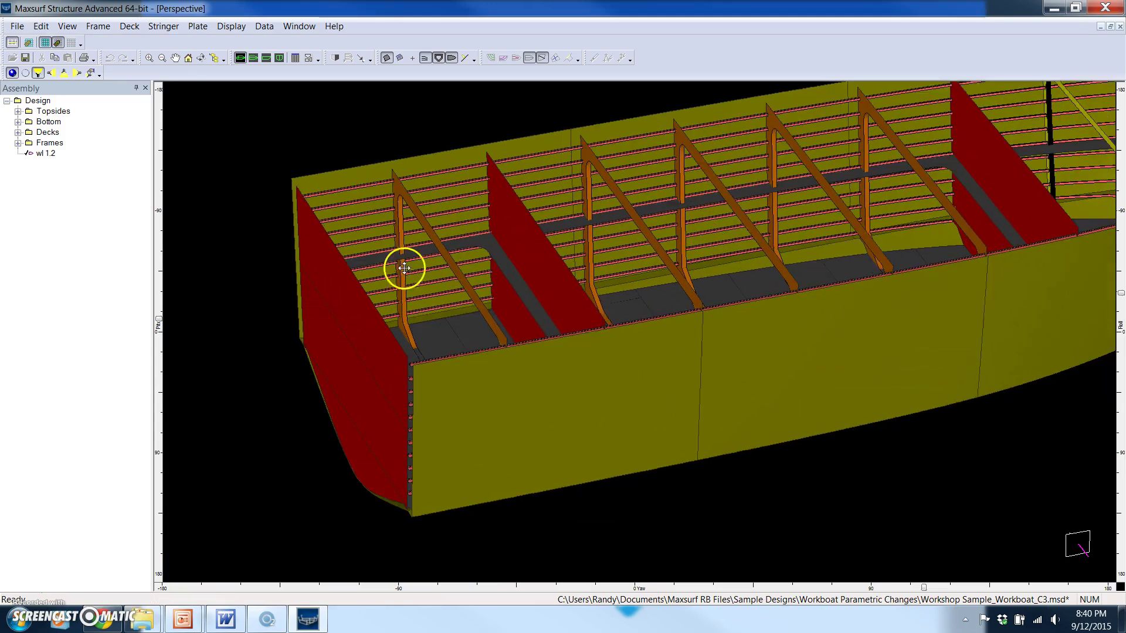
scroll(413, 350, "down", 2)
scroll(413, 351, "up", 3)
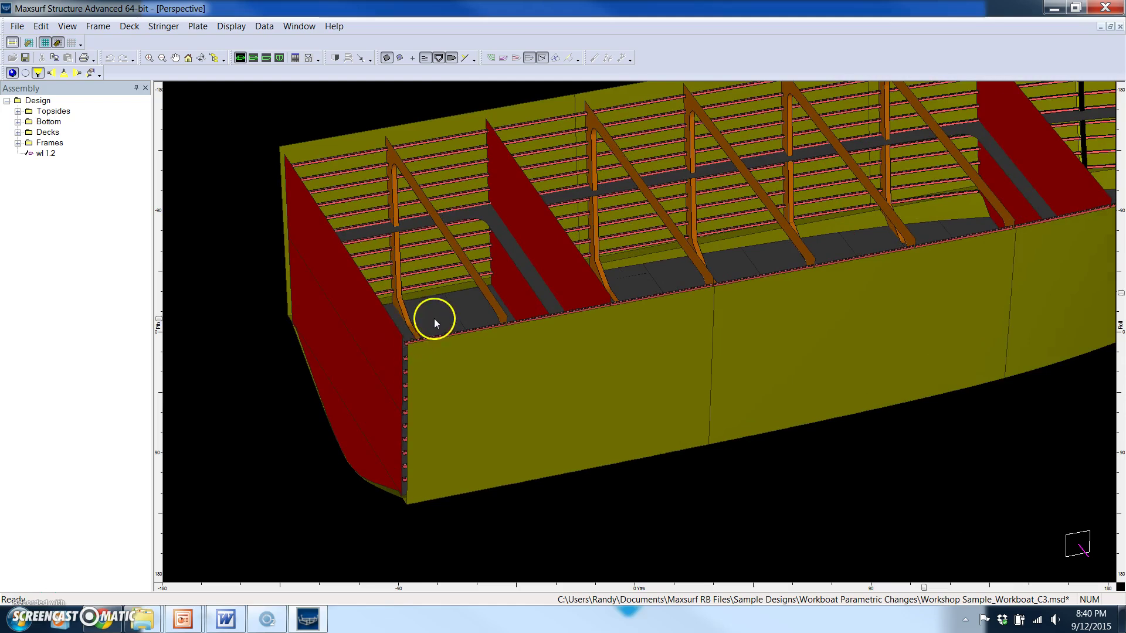
scroll(428, 346, "down", 2)
Pan, yaw and roll the boat to view the hull bottom, then its interior structure.
middle_click_drag(428, 351, 448, 322)
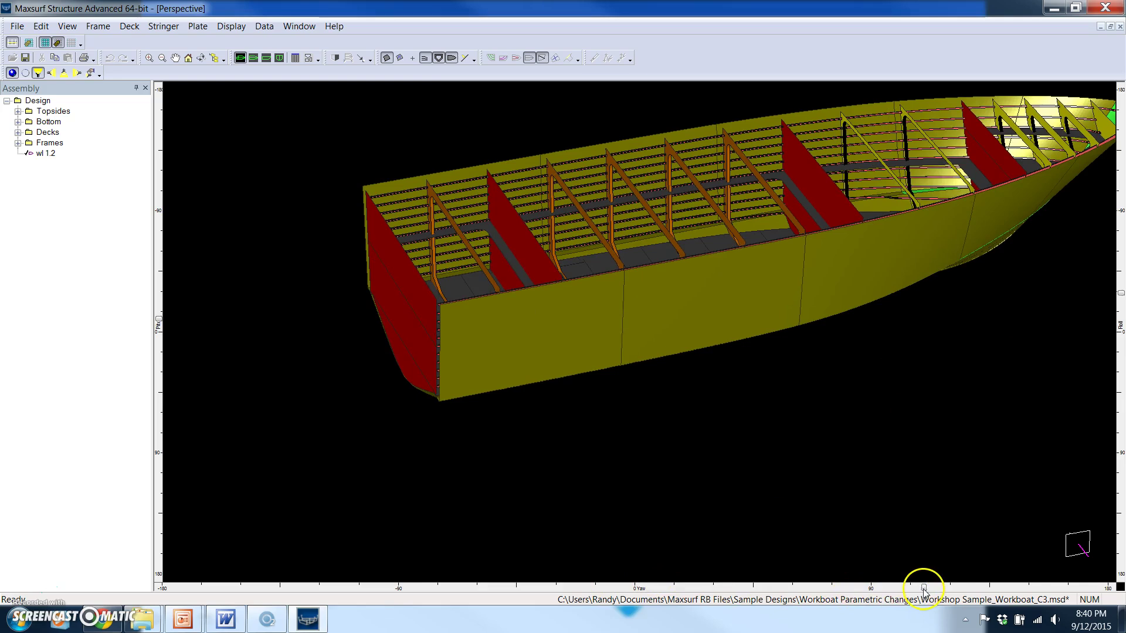
left_click_drag(924, 587, 933, 535)
middle_click_drag(842, 240, 687, 344)
scroll(681, 342, "down", 1)
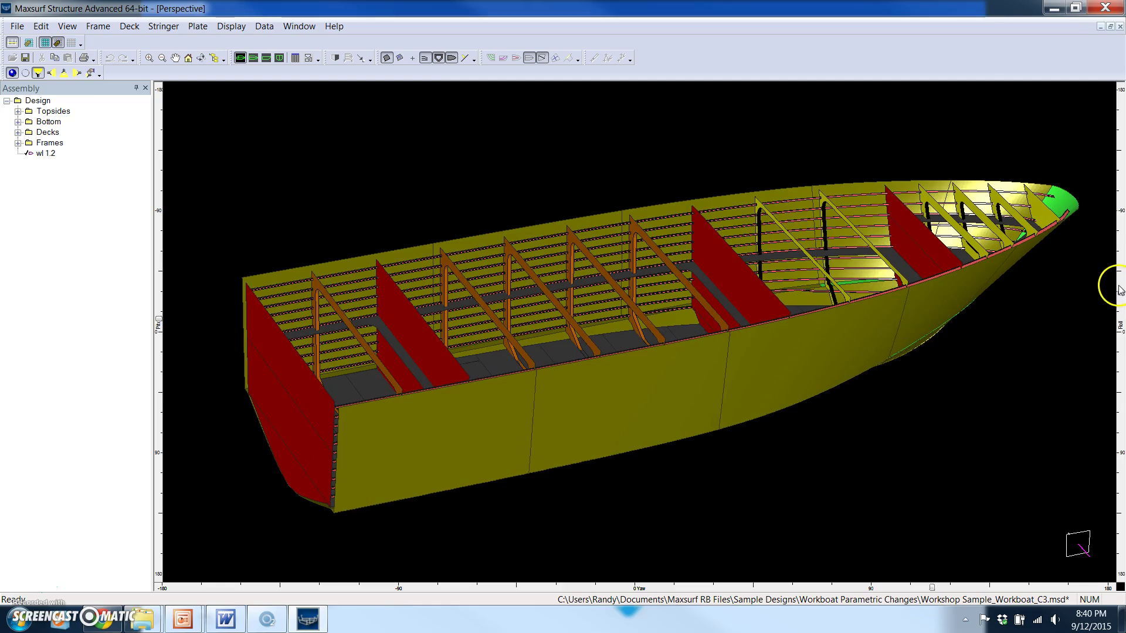
left_click_drag(1120, 290, 1114, 314)
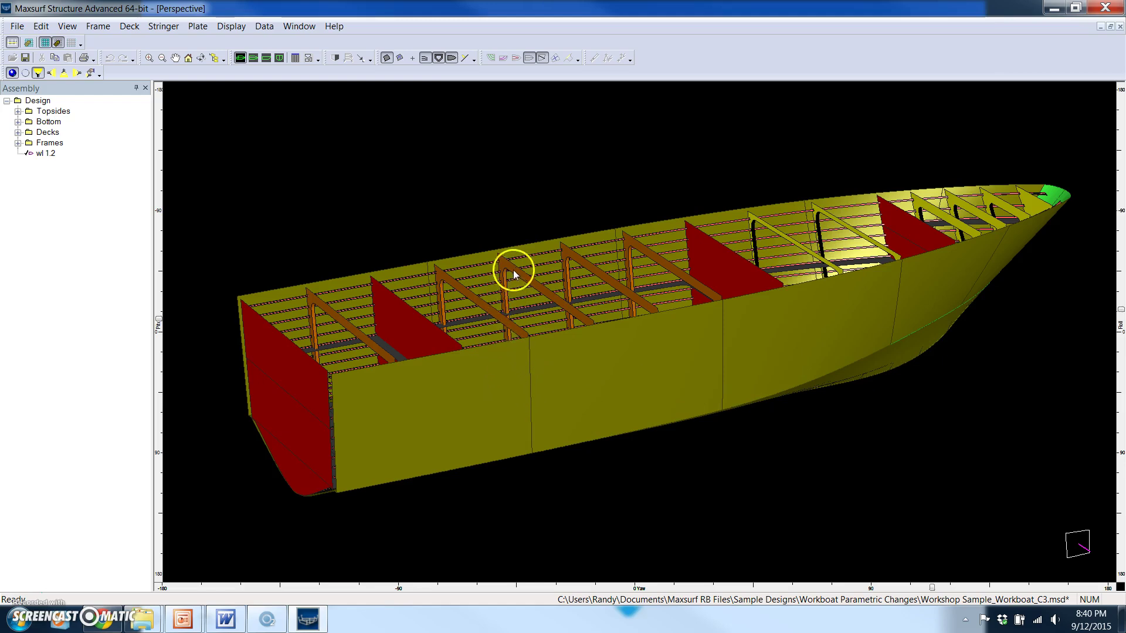
left_click(543, 206)
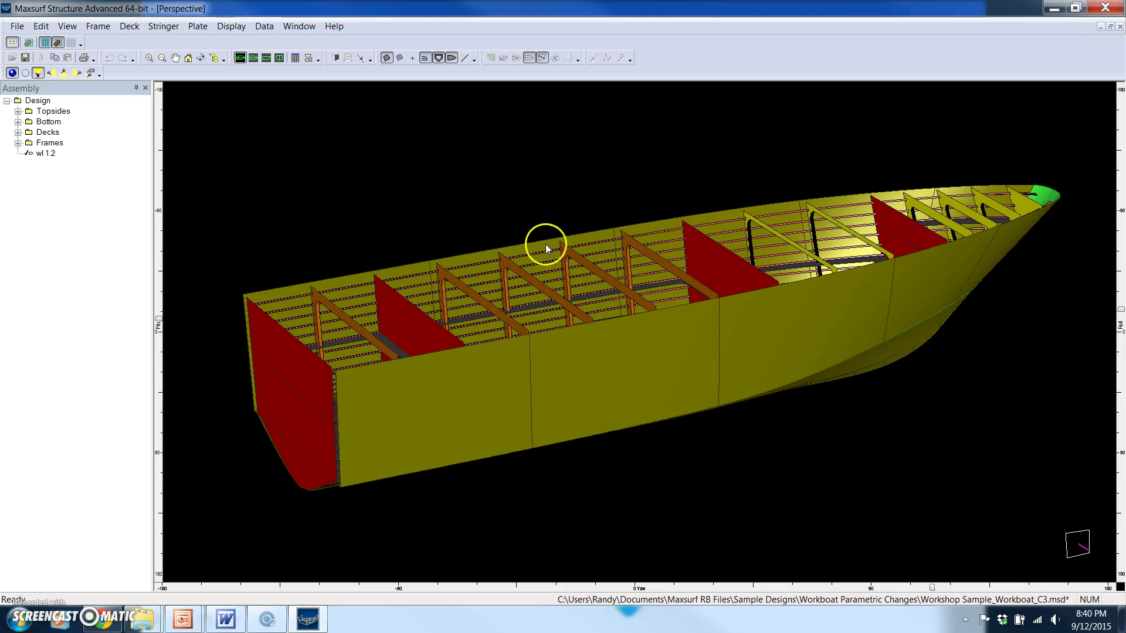
left_click_drag(1120, 311, 1121, 258)
scroll(307, 328, "up", 2)
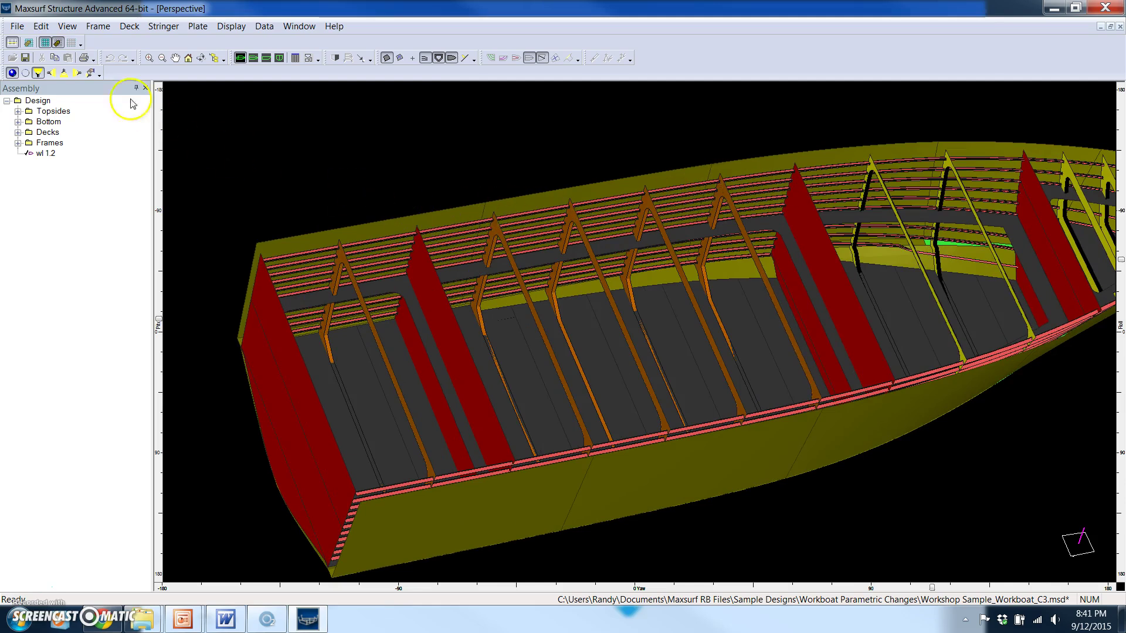
Recalculate all frames, all decks and all stringers of the workboat structure.
left_click(97, 27)
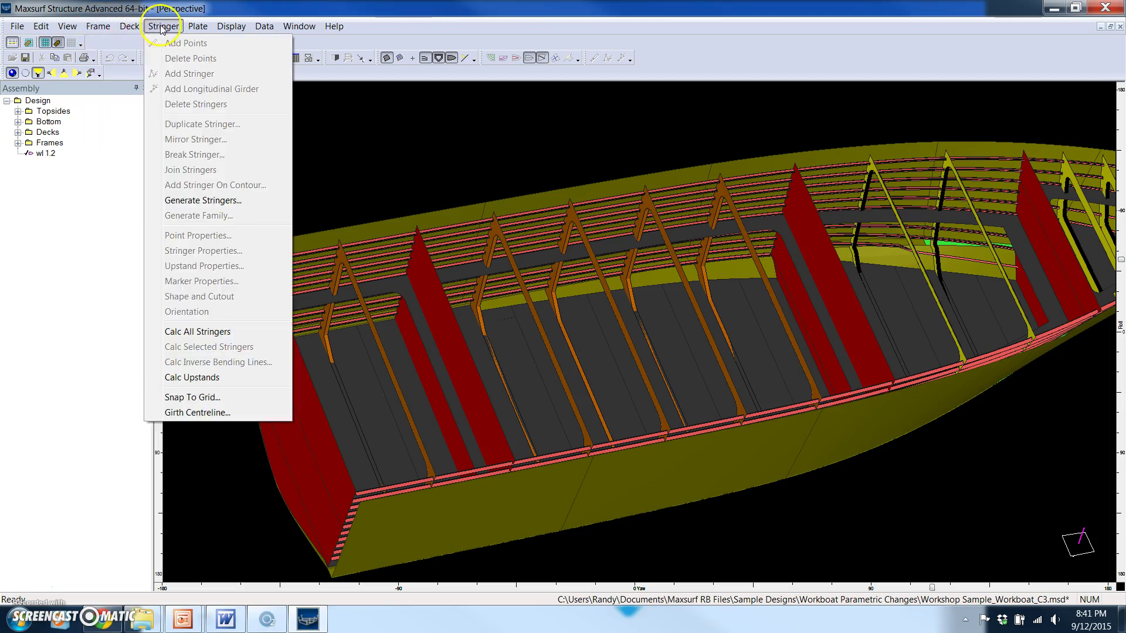
mouse_move(197, 27)
mouse_move(98, 26)
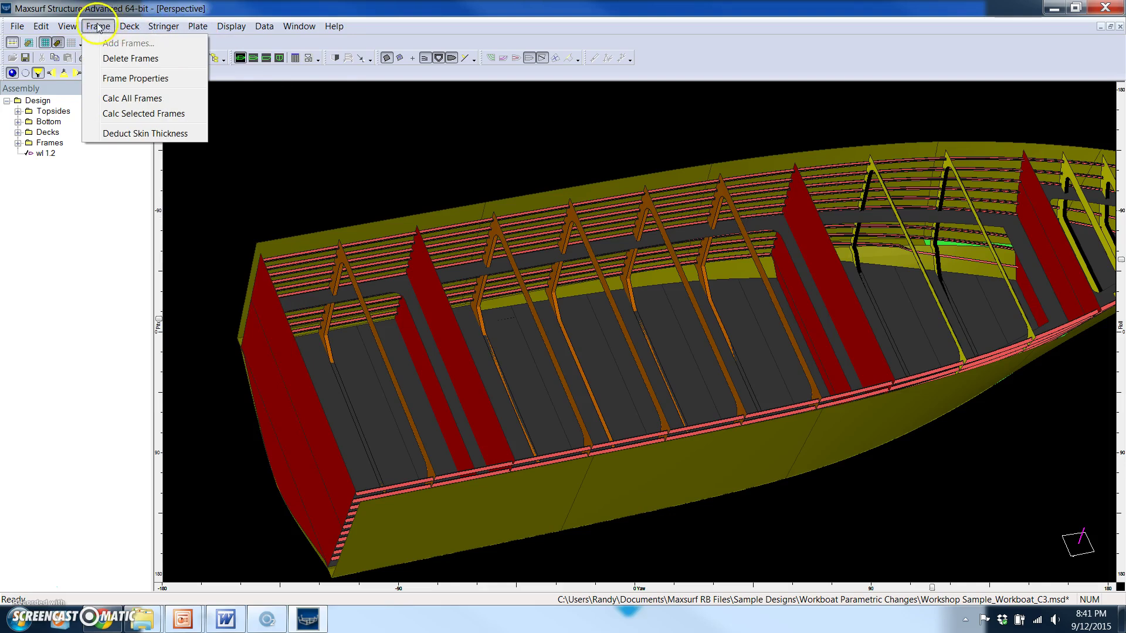
left_click(120, 99)
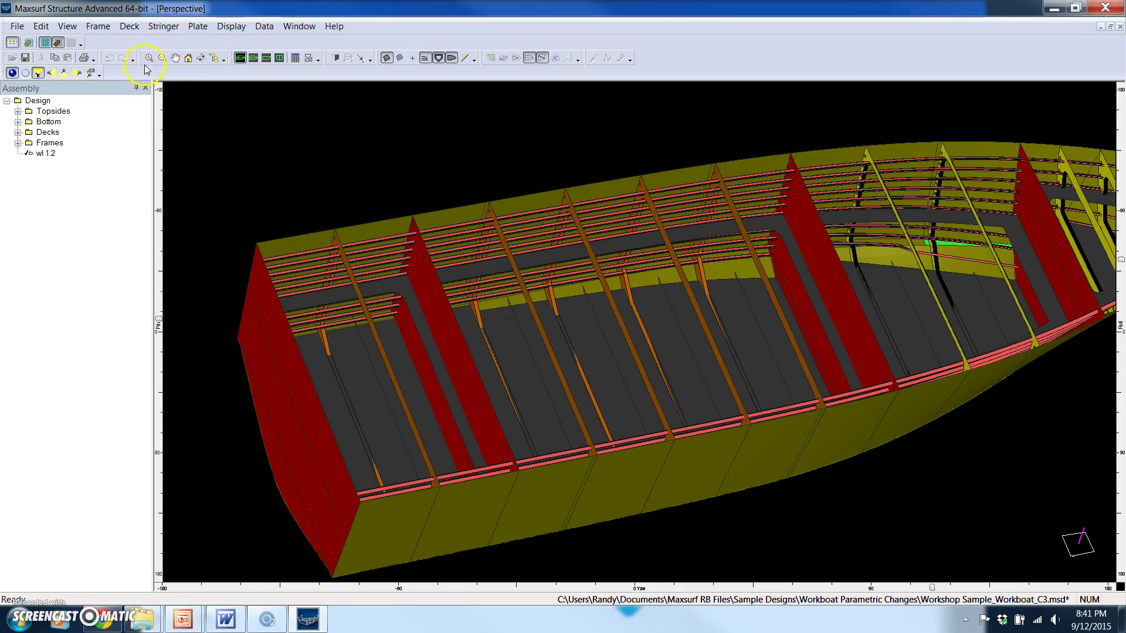
left_click(130, 26)
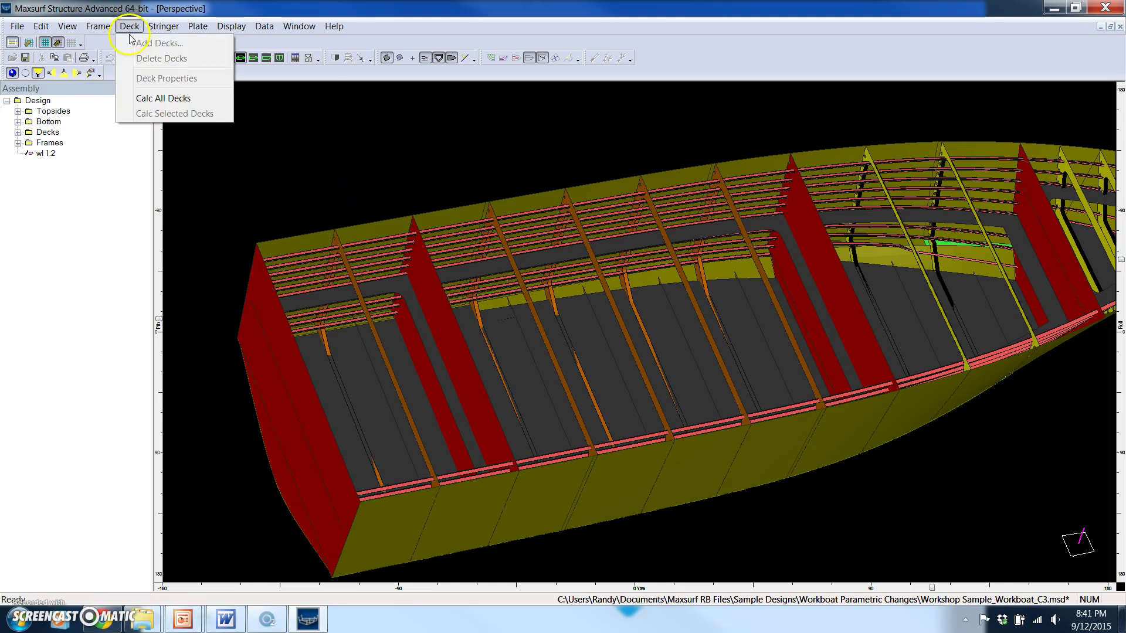
left_click(146, 100)
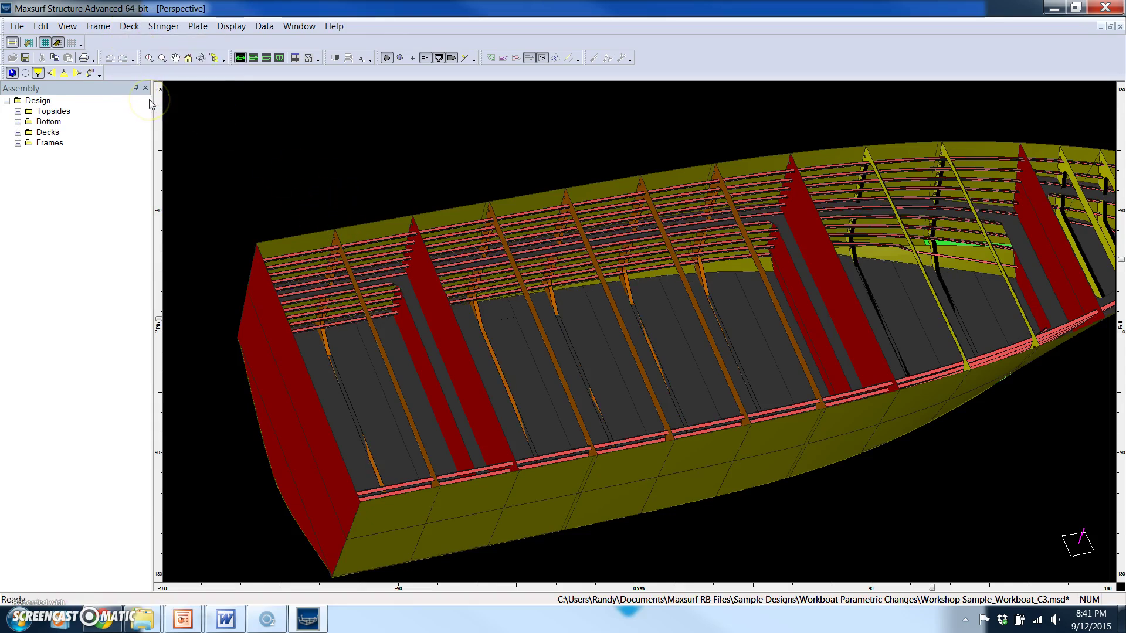
left_click(163, 26)
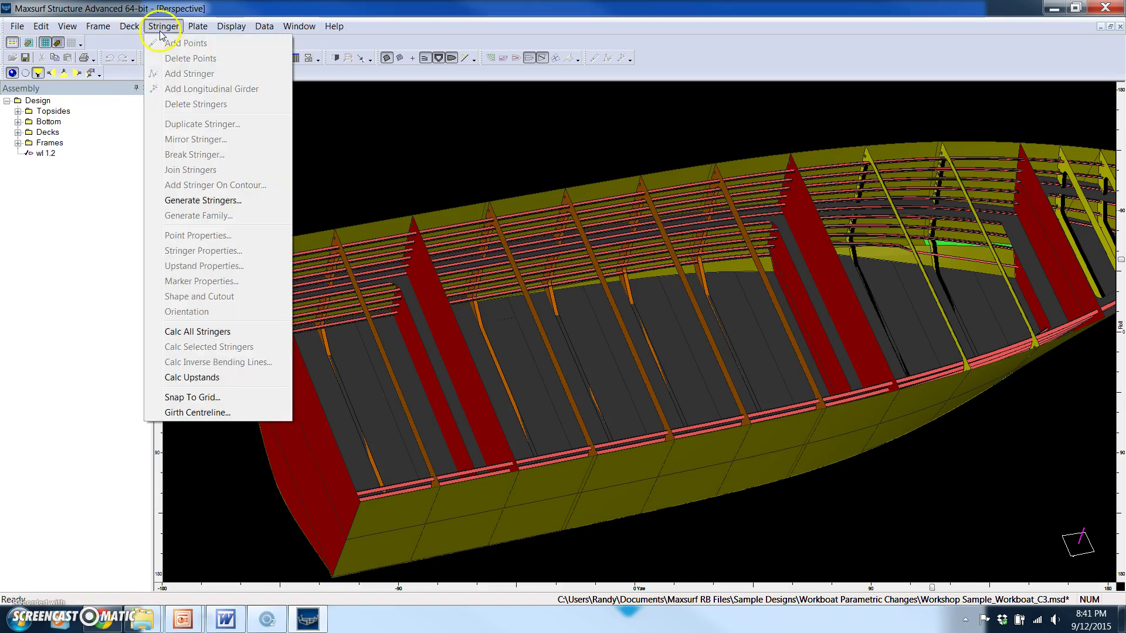
left_click(230, 333)
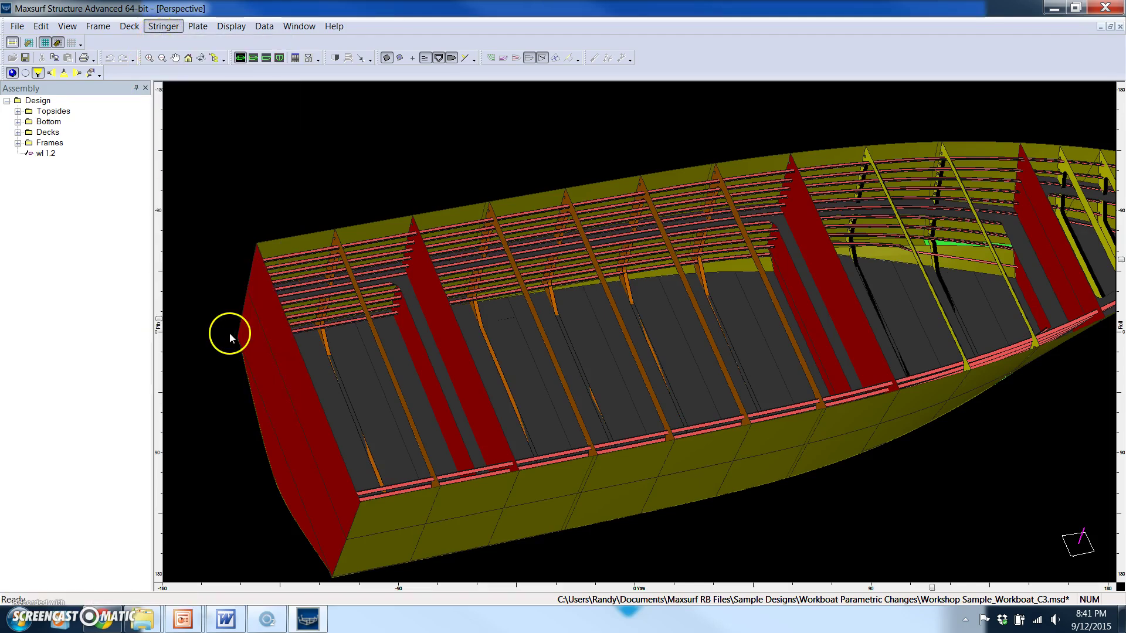
Recalculate all frames once more, then recalculate all plates.
left_click(98, 27)
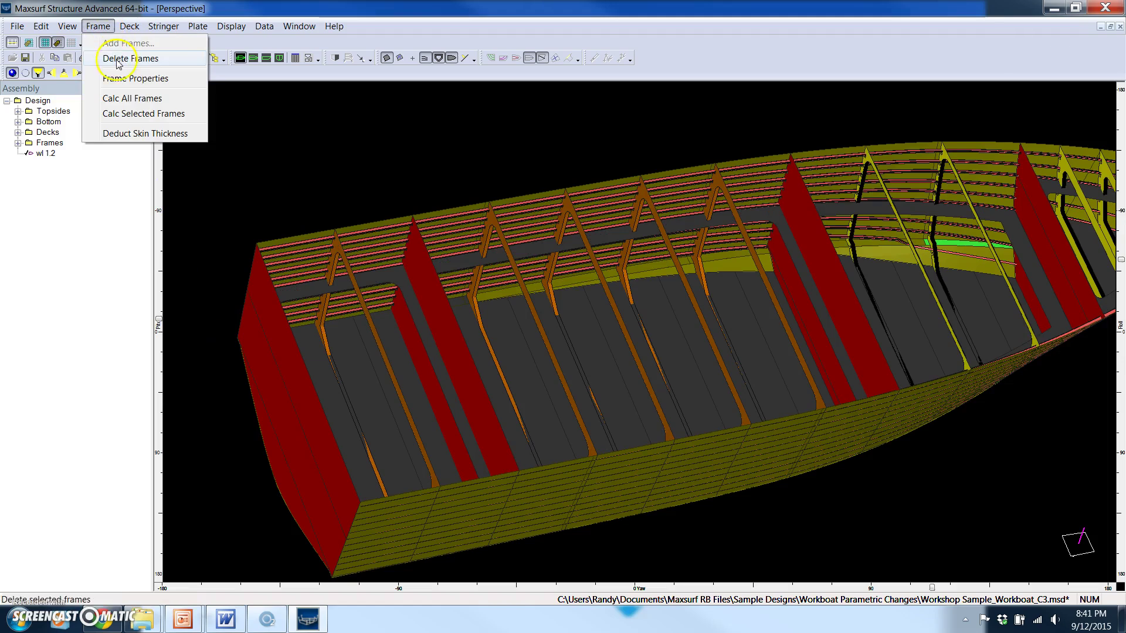
left_click(133, 100)
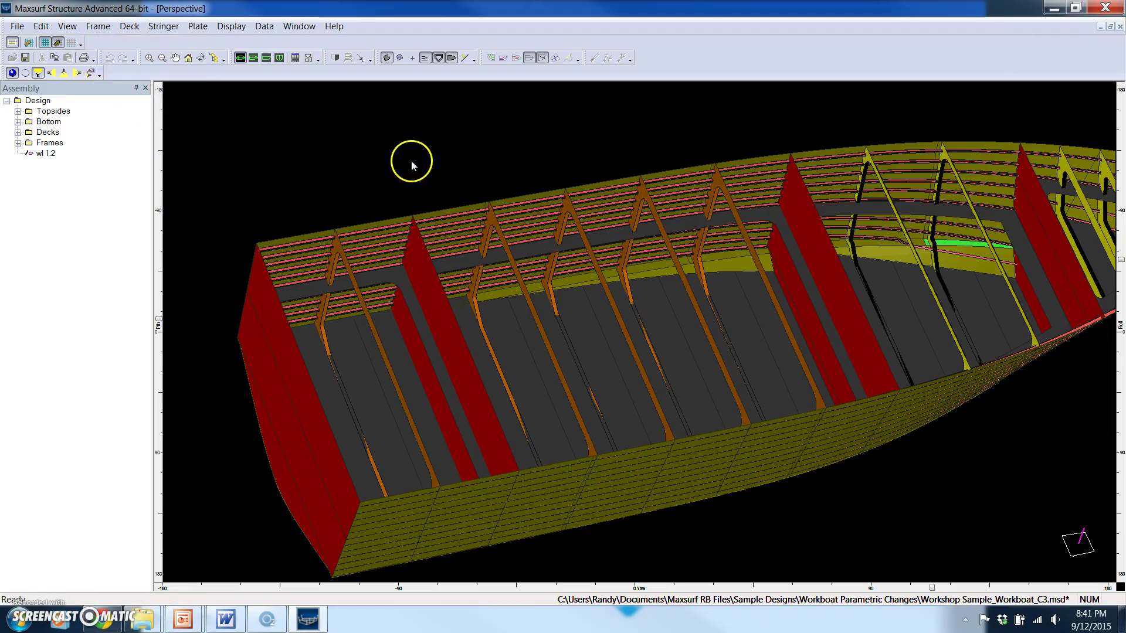
scroll(410, 160, "down", 3)
scroll(574, 225, "up", 2)
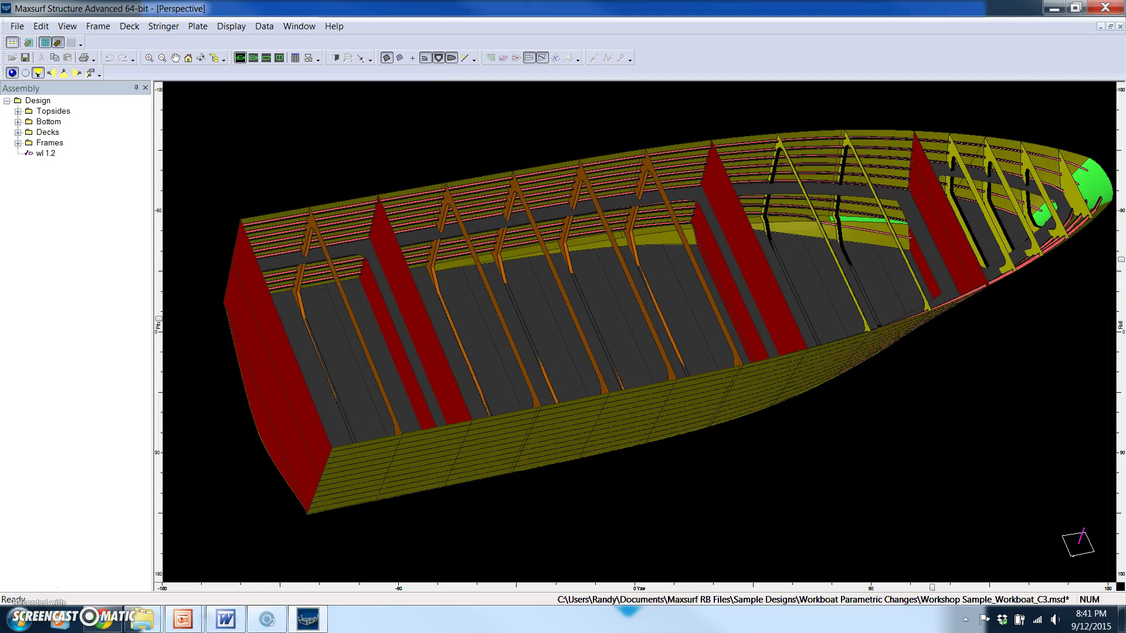
left_click(198, 26)
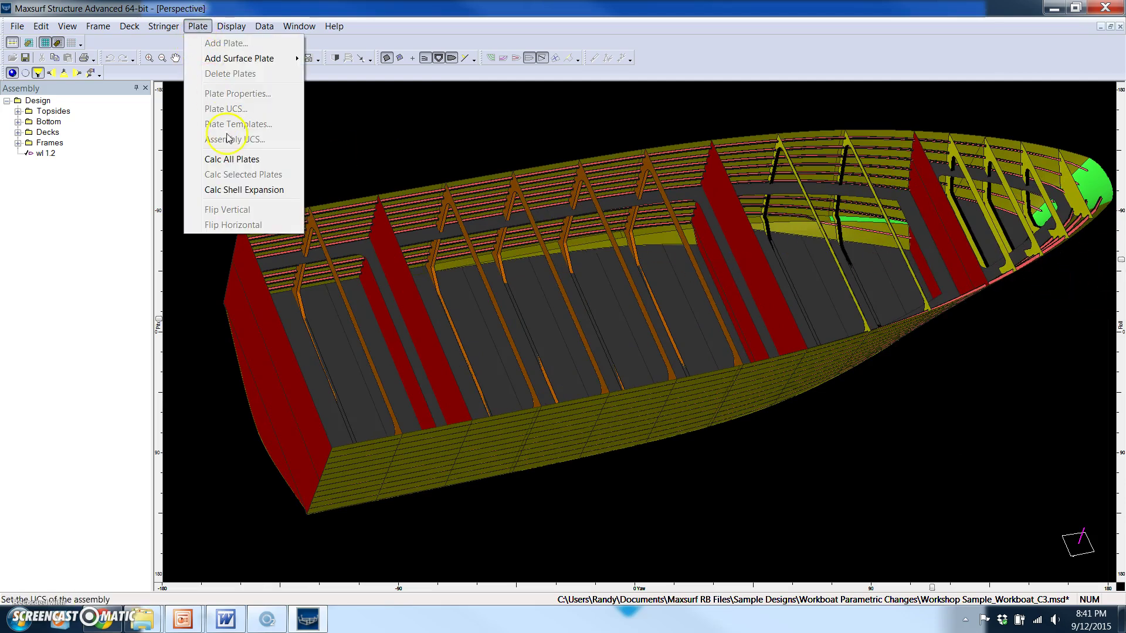
left_click(232, 159)
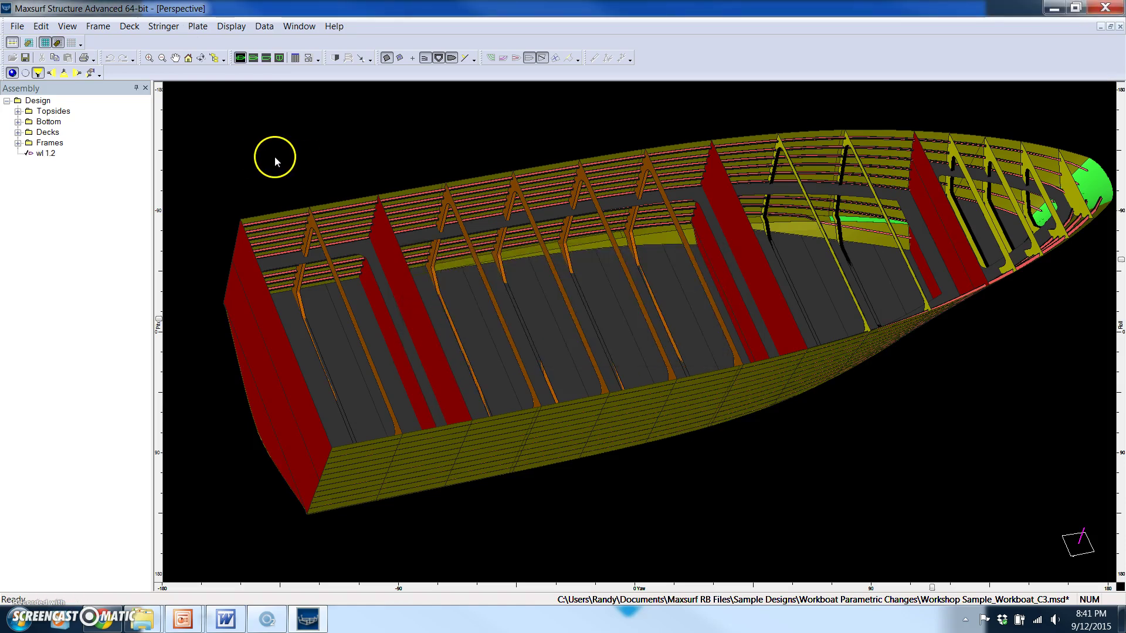
scroll(308, 138, "down", 2)
middle_click_drag(472, 151, 501, 220)
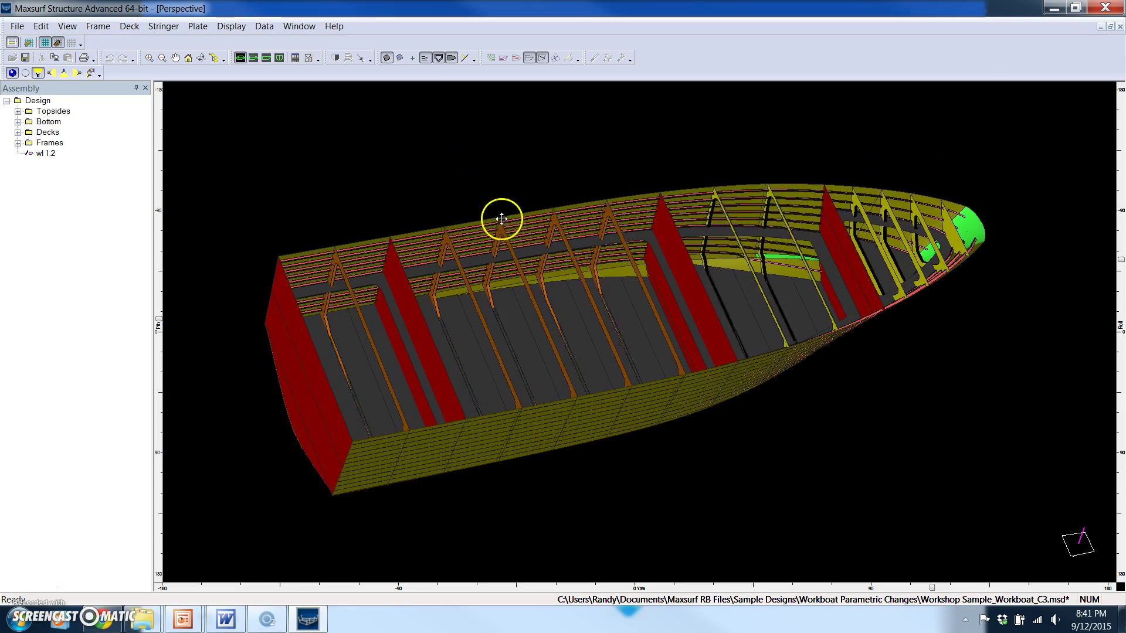
scroll(516, 256, "up", 3)
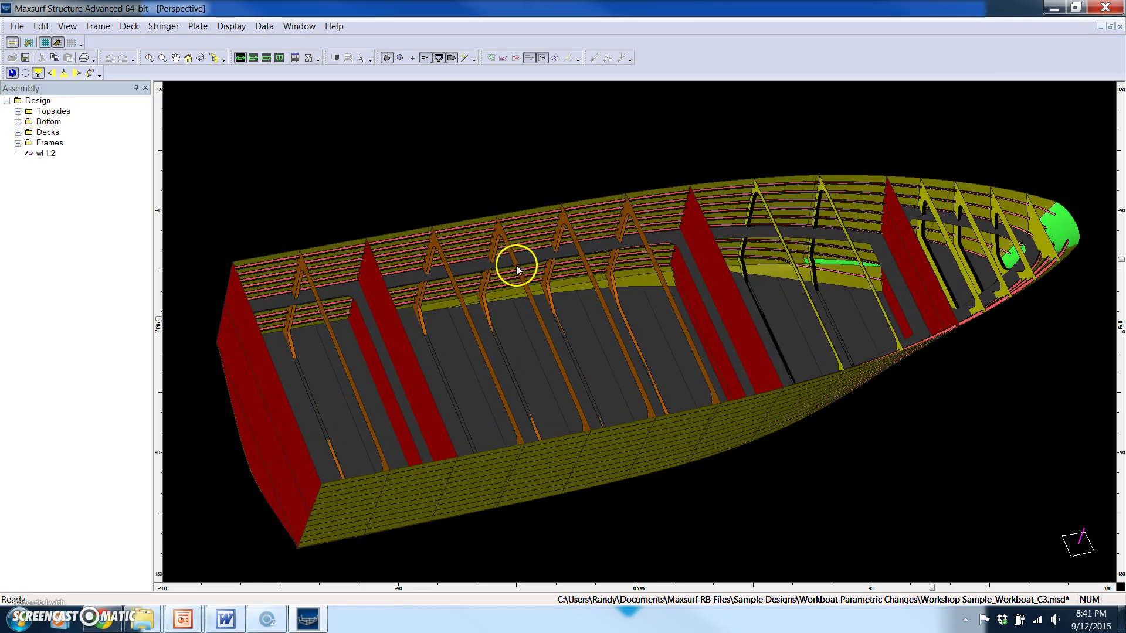
middle_click_drag(516, 265, 527, 251)
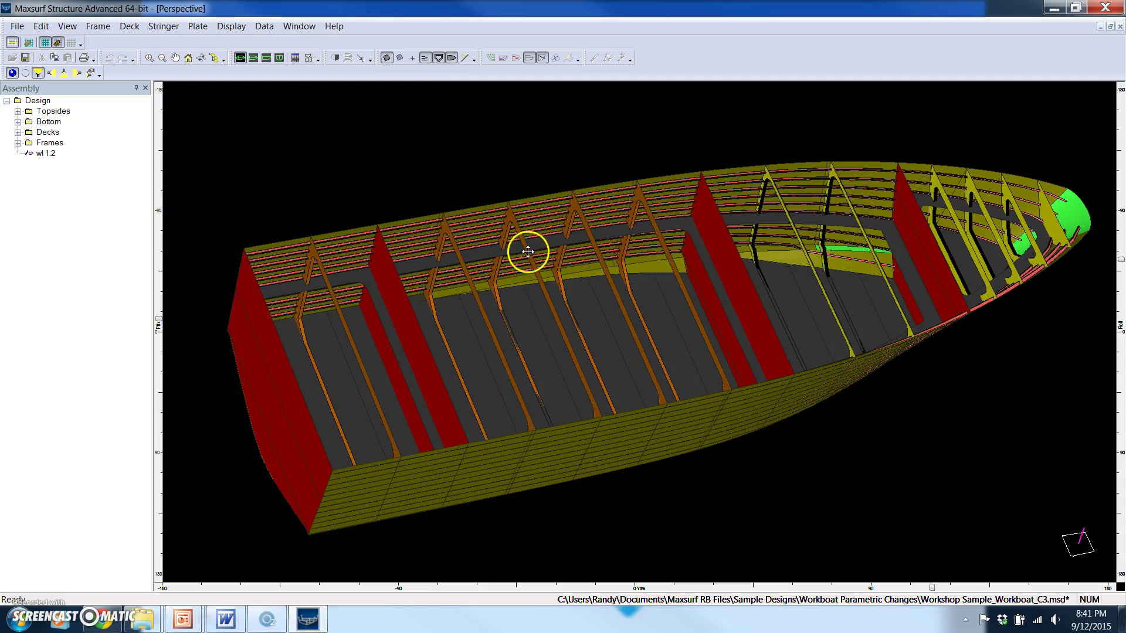
left_click(234, 26)
left_click(253, 93)
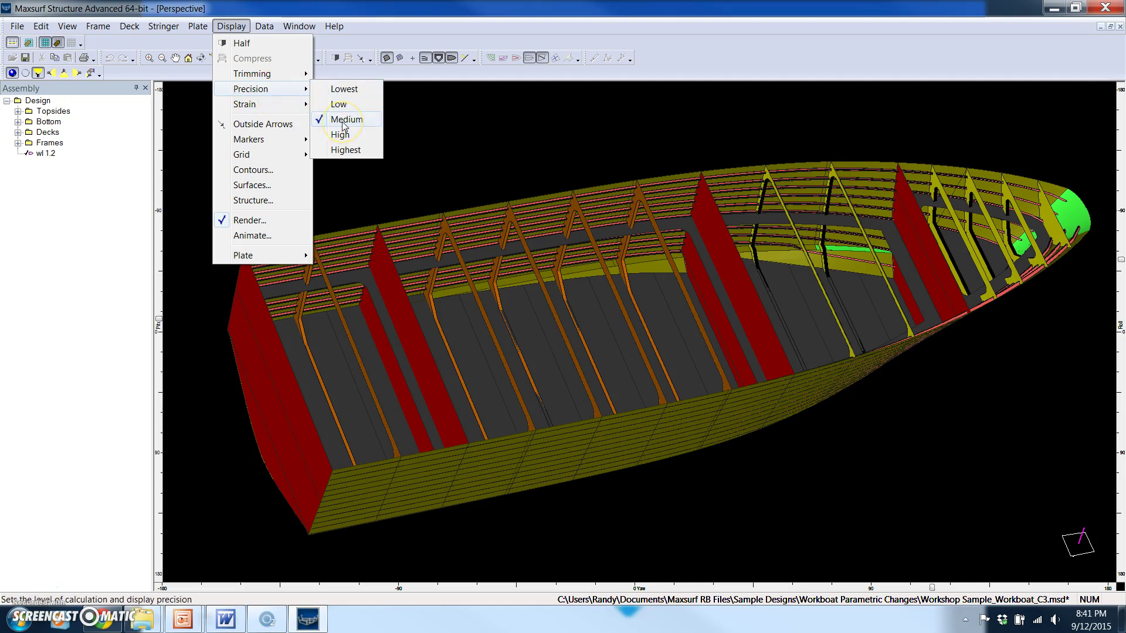
left_click(264, 26)
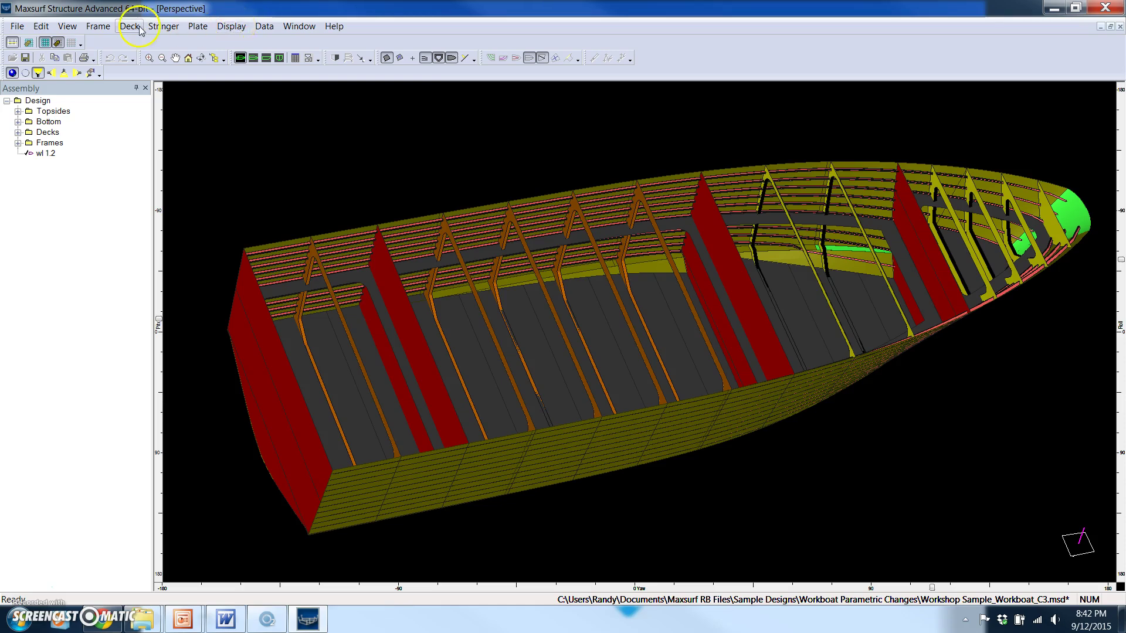
left_click(235, 26)
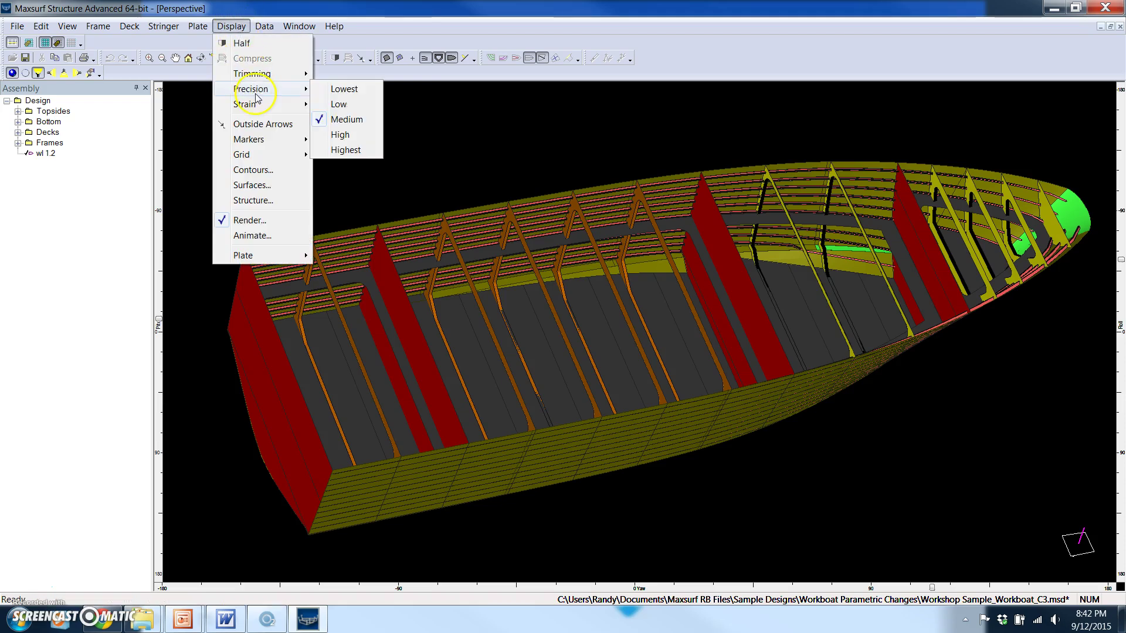
left_click(299, 27)
left_click(624, 247)
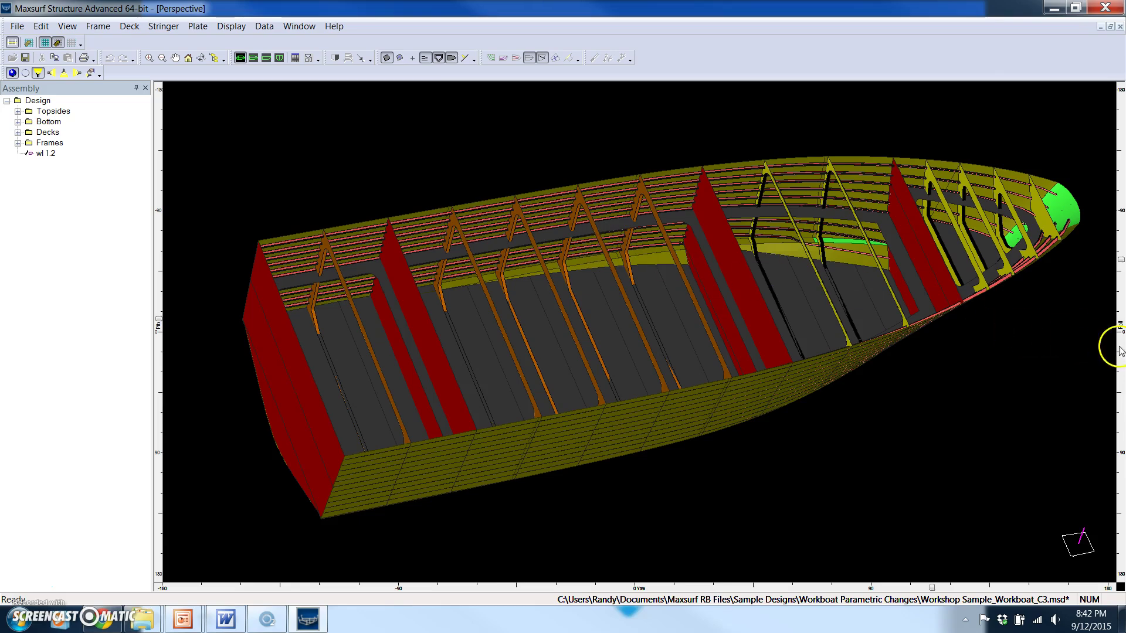
Roll the view toward the hull side and hide the hull plates.
mouse_move(1118, 262)
left_mouse_down()
mouse_move(1110, 382)
mouse_move(1110, 366)
left_mouse_up()
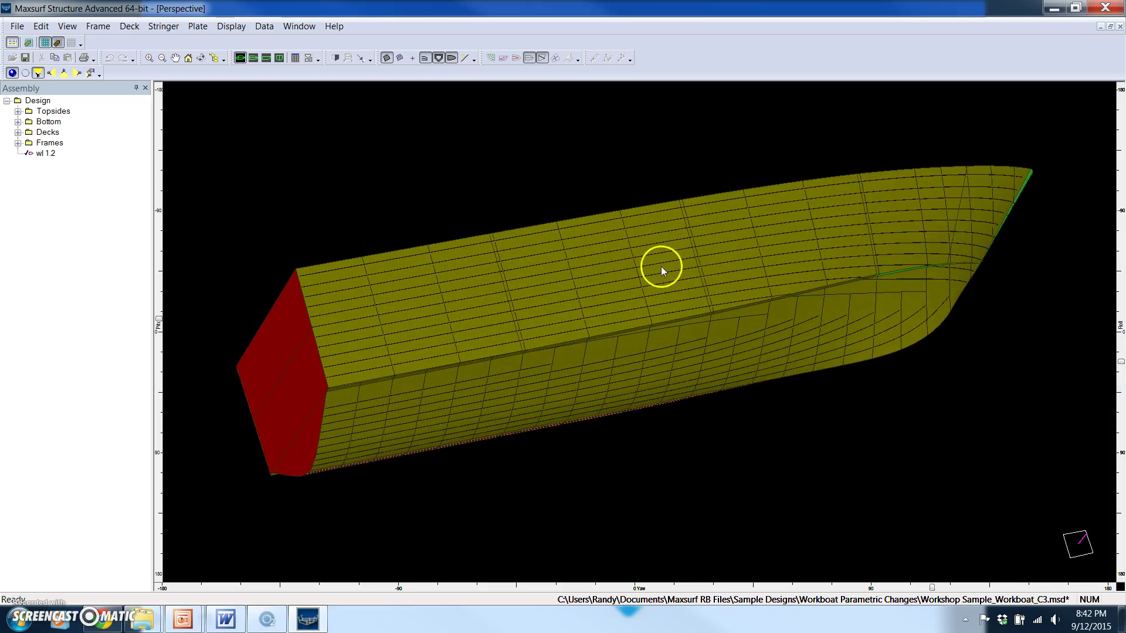
scroll(660, 266, "up", 1)
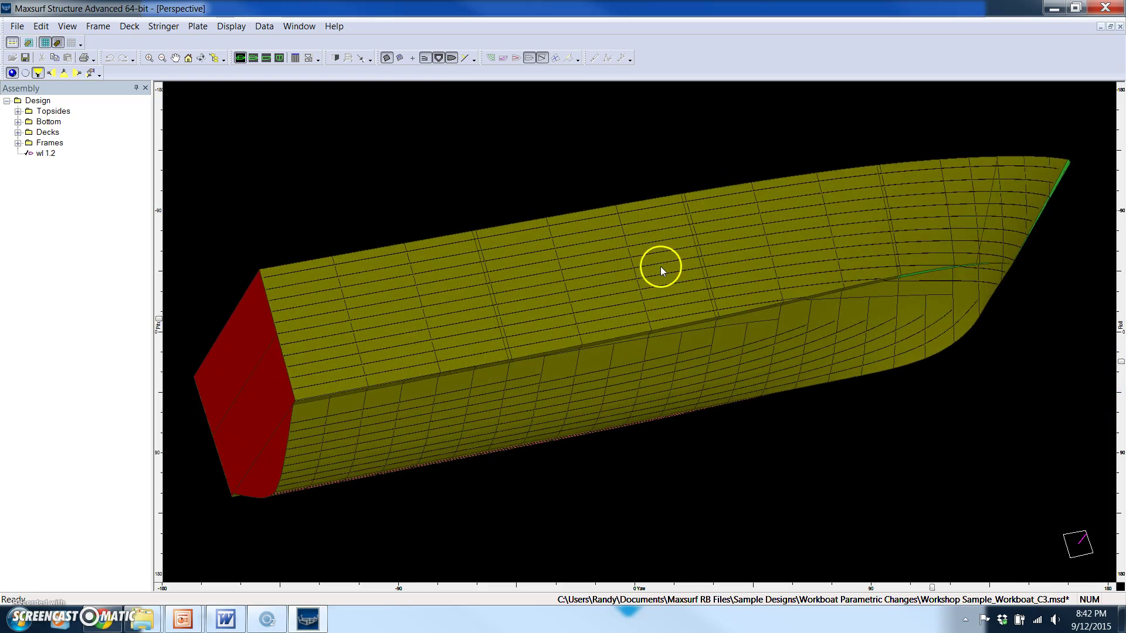
left_click(386, 57)
scroll(540, 256, "up", 5)
scroll(557, 242, "up", 2)
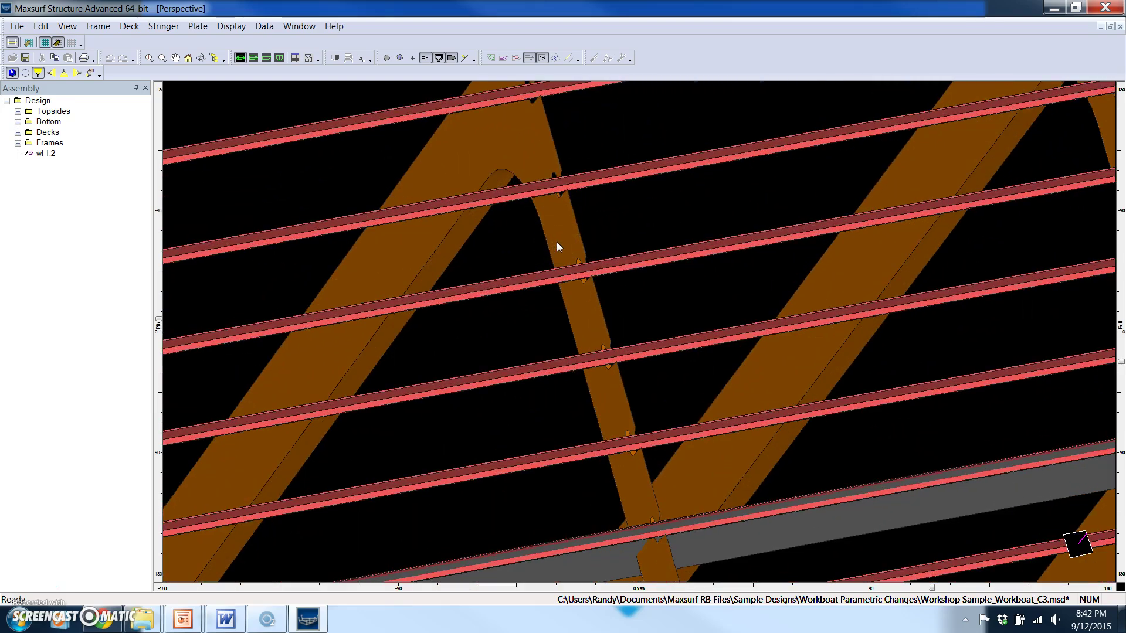
scroll(557, 241, "down", 2)
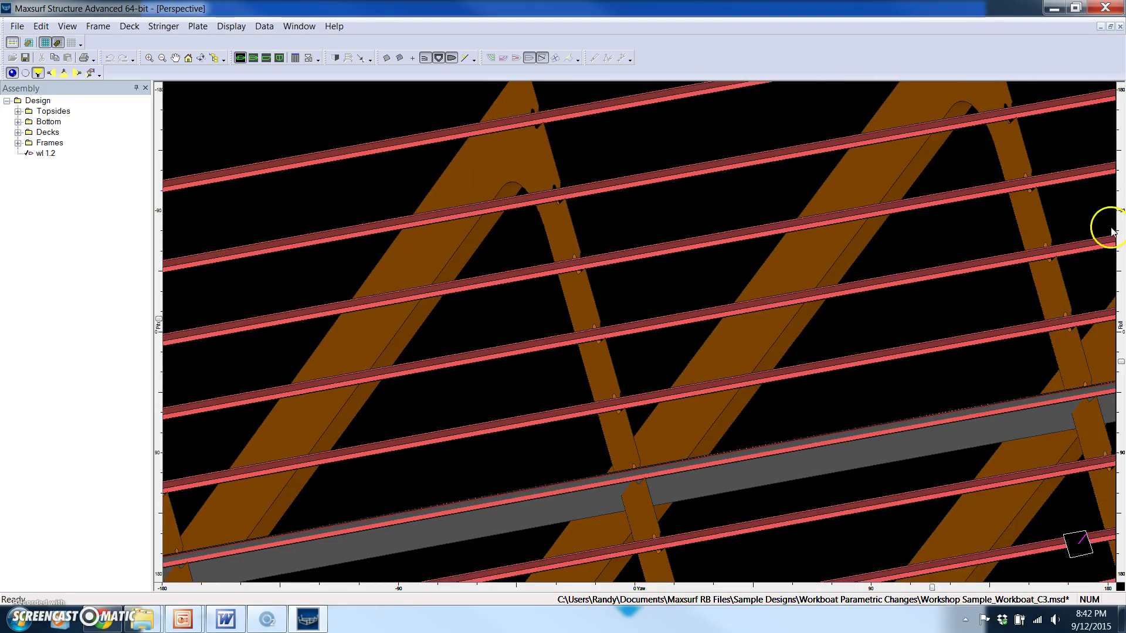
Roll, rotate and zoom the bare framing to inspect frames and stringers, then recentre it.
left_click_drag(1119, 362, 1096, 340)
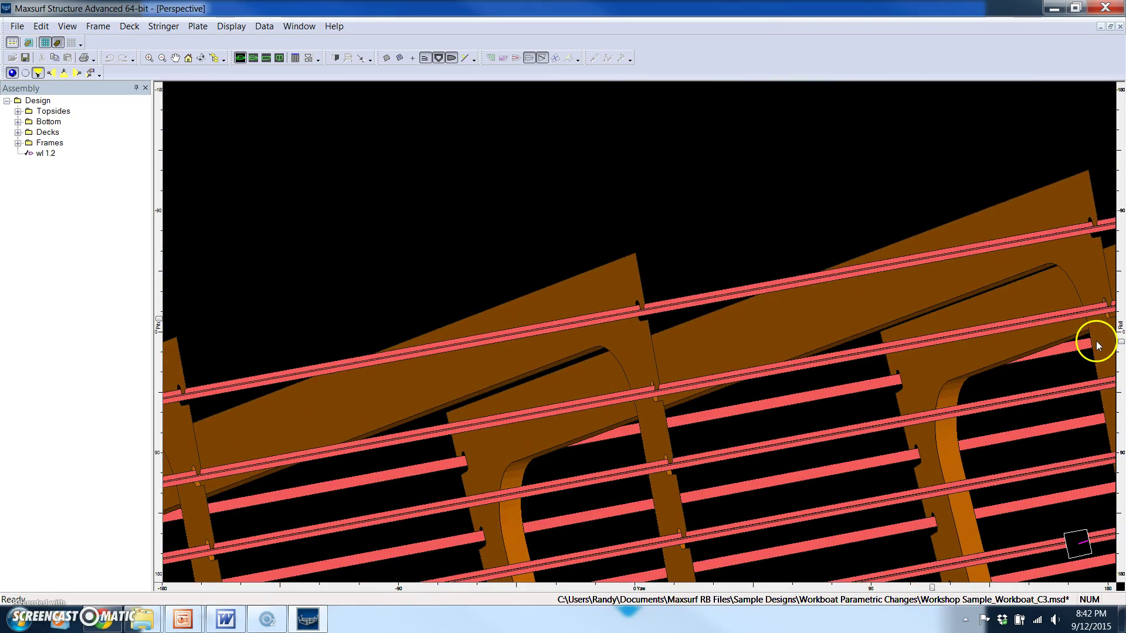
left_click_drag(993, 261, 670, 260)
scroll(502, 472, "up", 3)
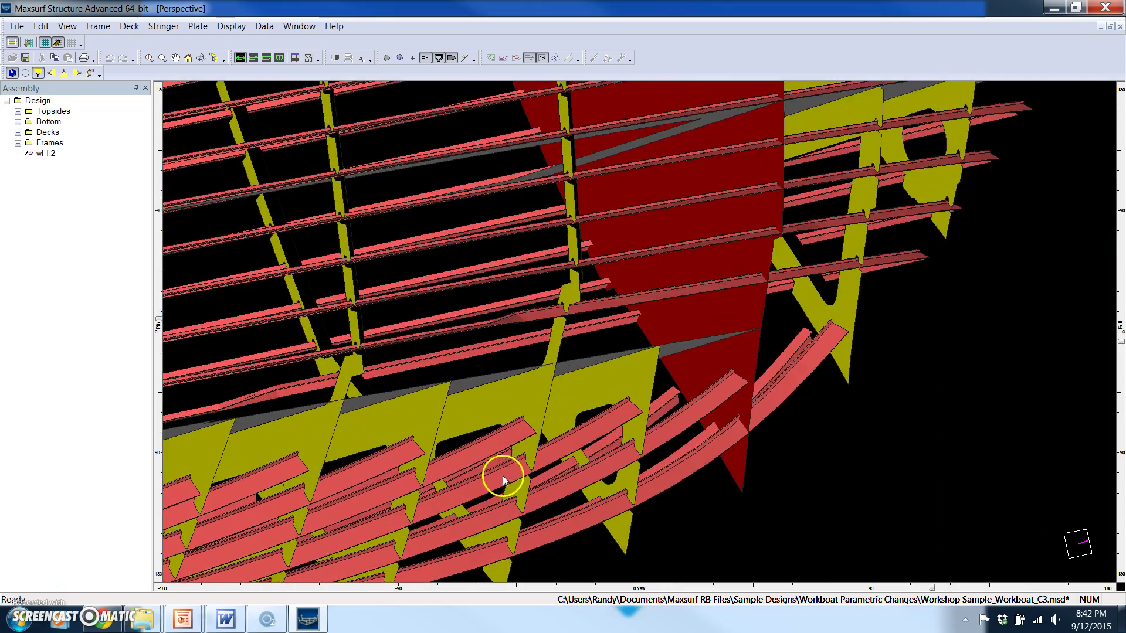
scroll(549, 462, "down", 3)
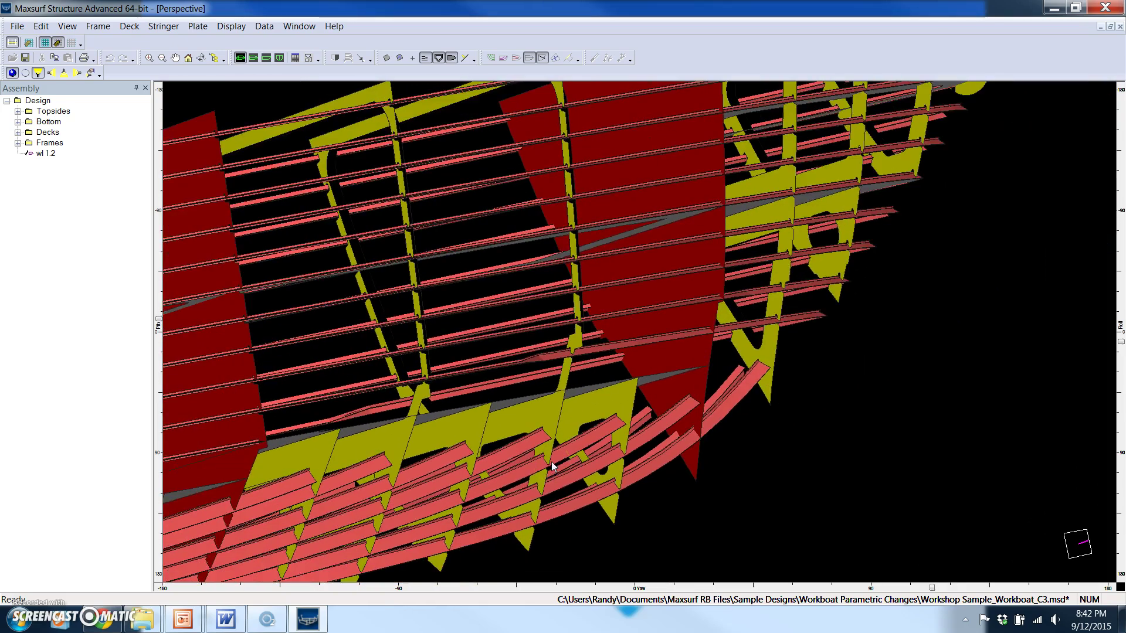
scroll(653, 337, "up", 3)
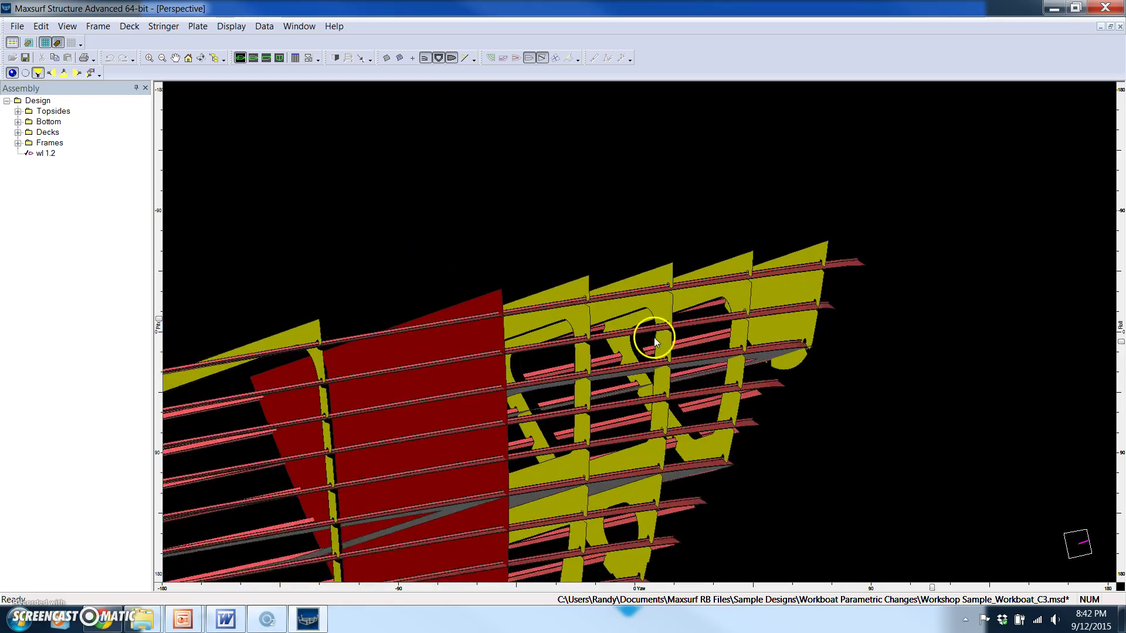
scroll(669, 319, "down", 2)
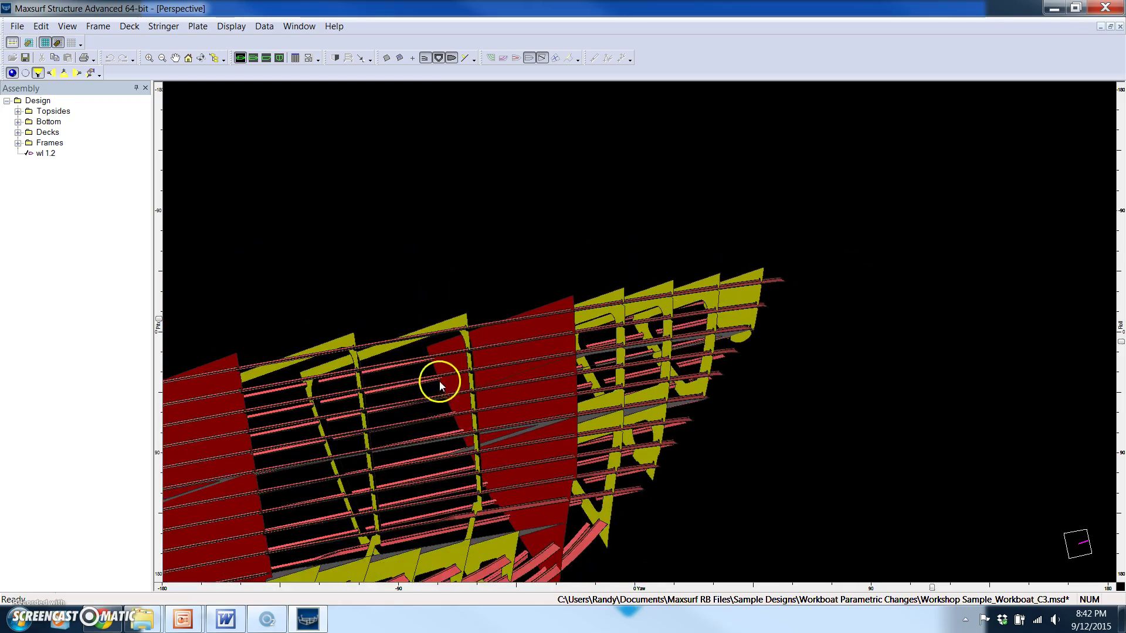
scroll(645, 264, "down", 3)
scroll(533, 289, "up", 2)
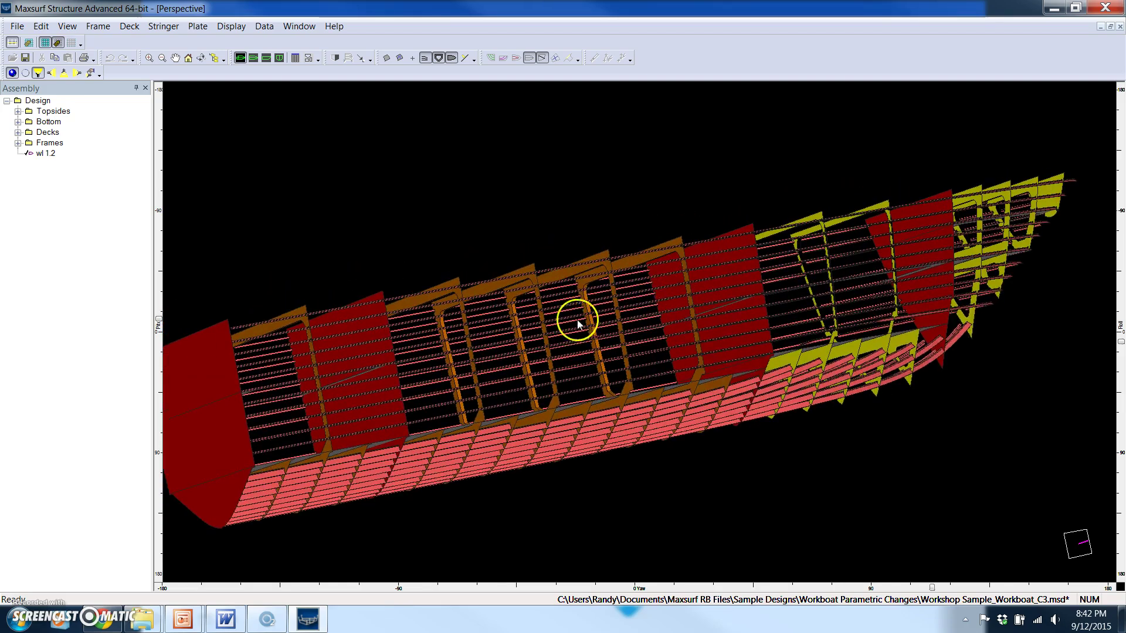
scroll(574, 324, "down", 2)
scroll(533, 315, "up", 2)
scroll(534, 314, "down", 1)
middle_click_drag(535, 314, 579, 305)
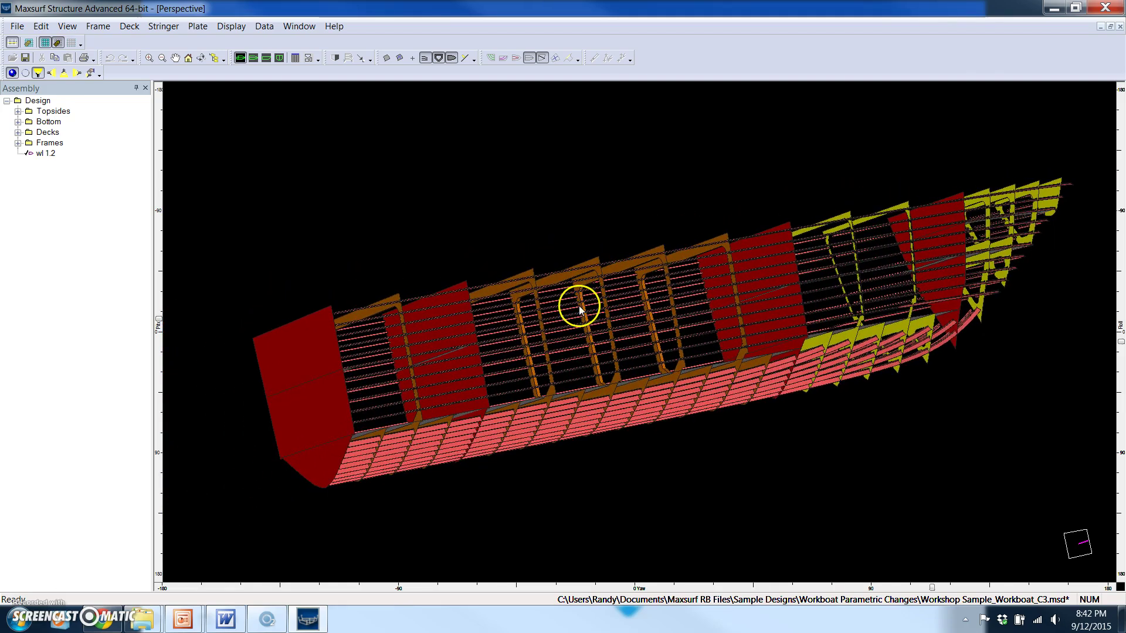
Turn the hull plating back on, roll toward the hull interior and shift the hull left.
left_click(387, 57)
left_click_drag(1122, 359, 1121, 321)
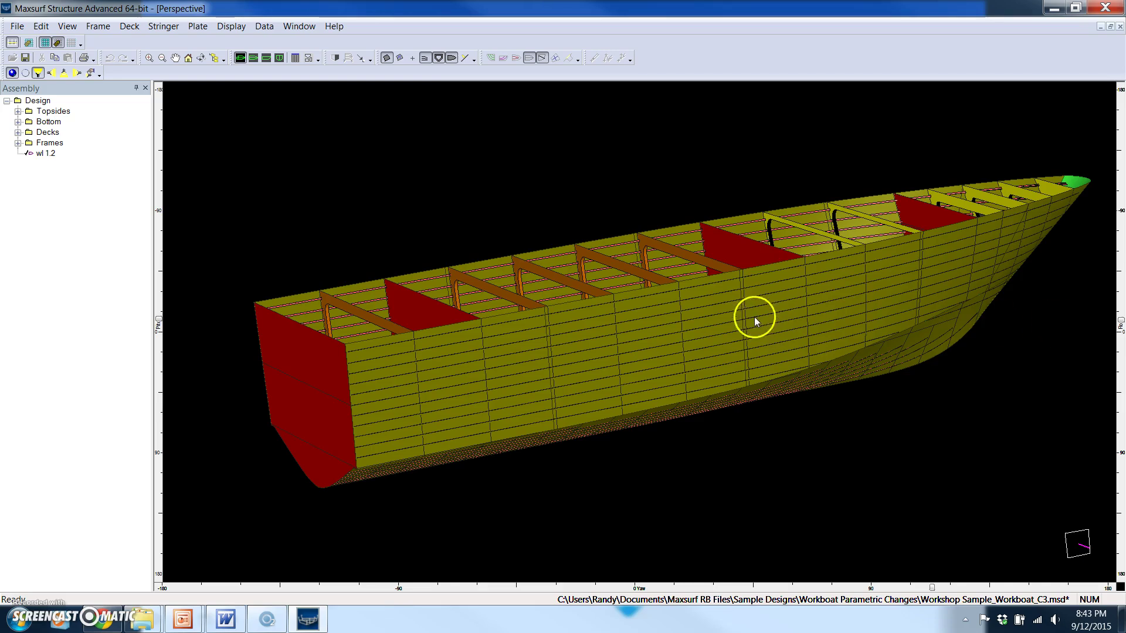
middle_click_drag(755, 318, 708, 316)
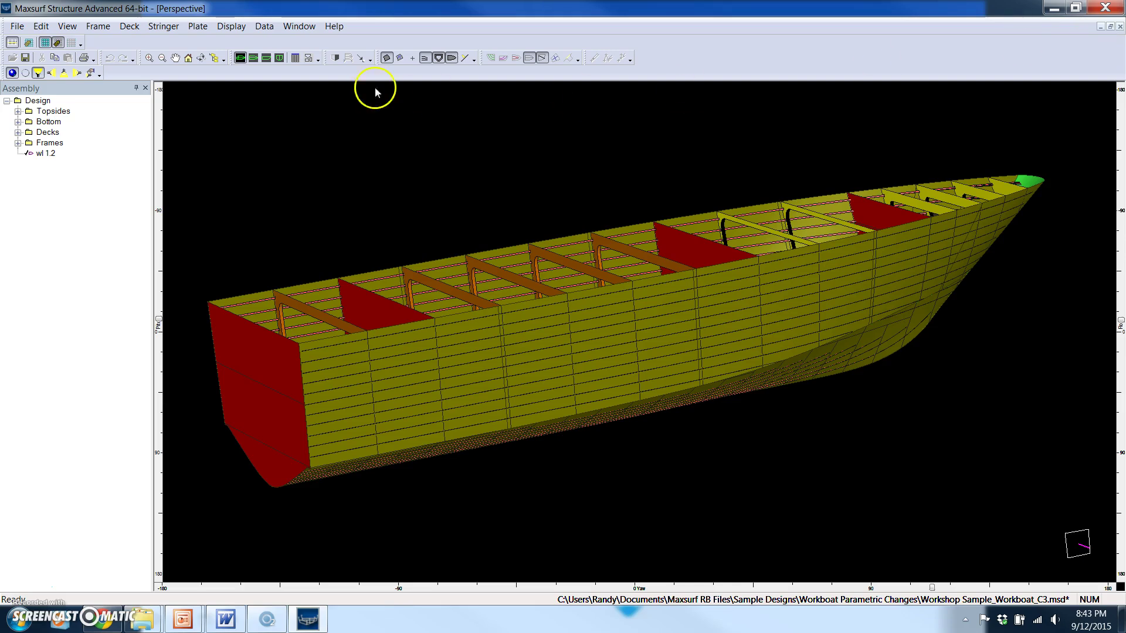
Switch to the data view and page through the Frames, Decks and Plates tables.
left_click(295, 58)
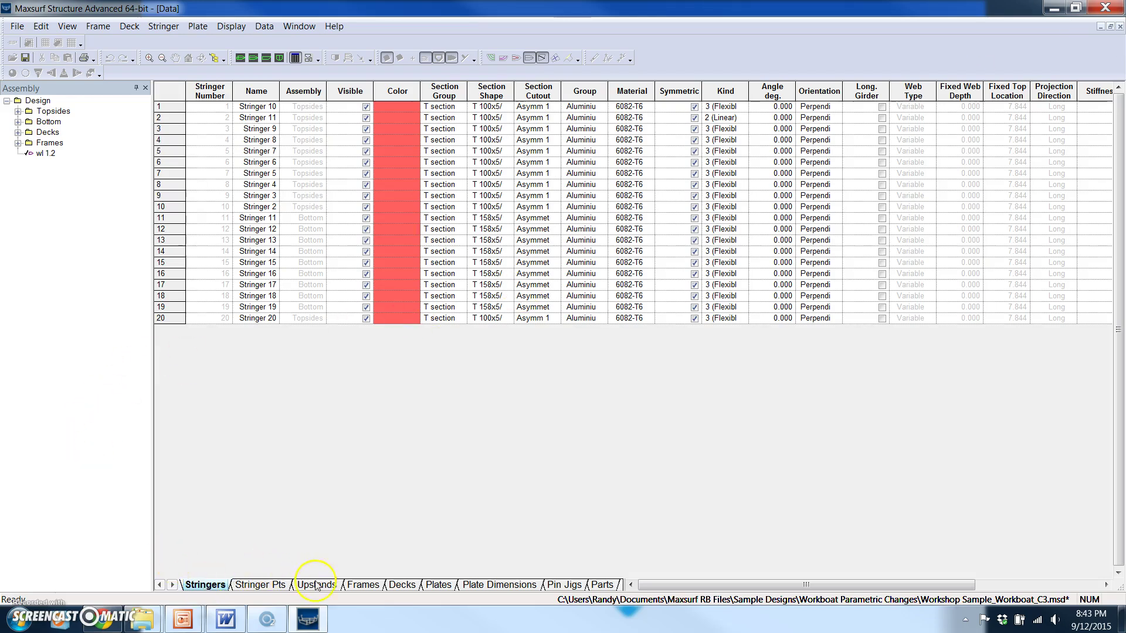
left_click(363, 585)
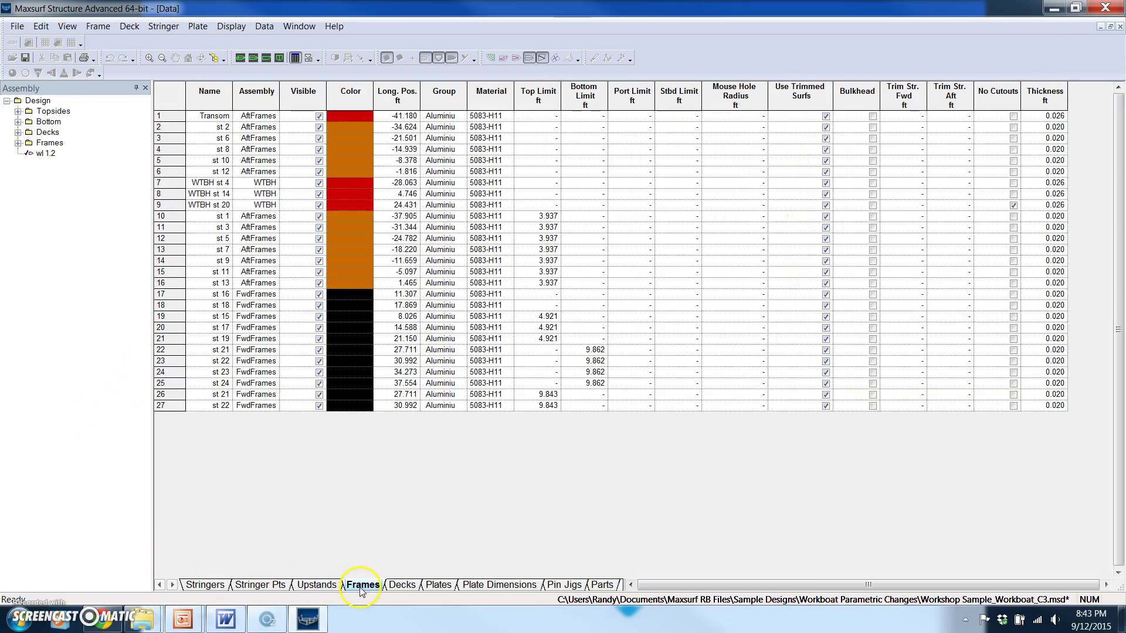
left_click(403, 585)
left_click(440, 585)
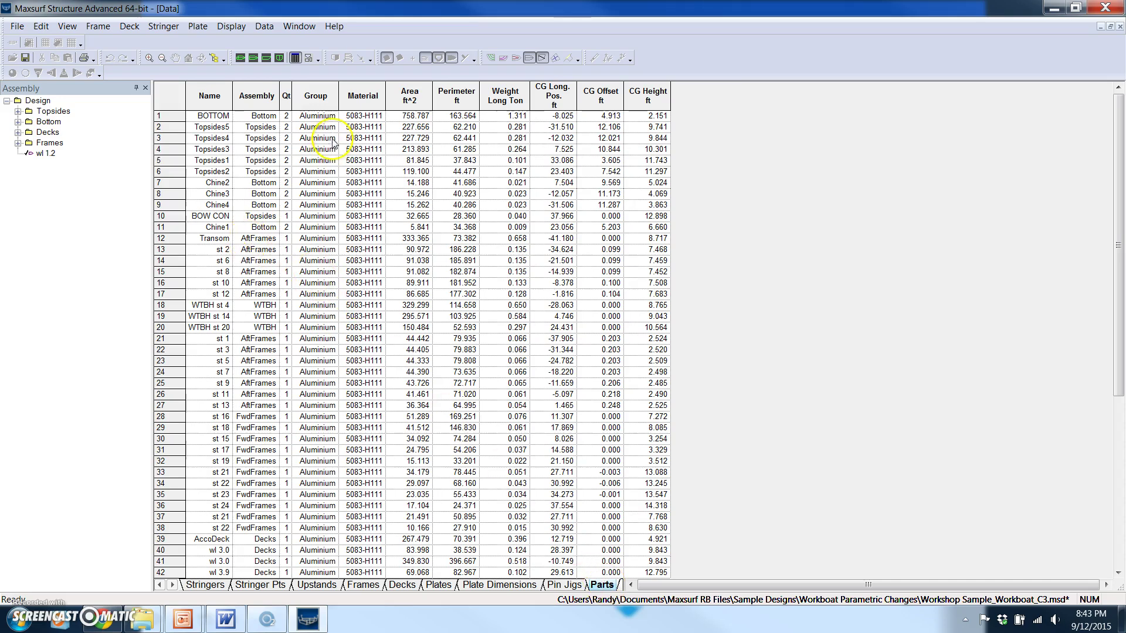
Widen the Parts table's Group column, scroll the list, and return to the Stringers table.
left_click_drag(338, 97, 369, 97)
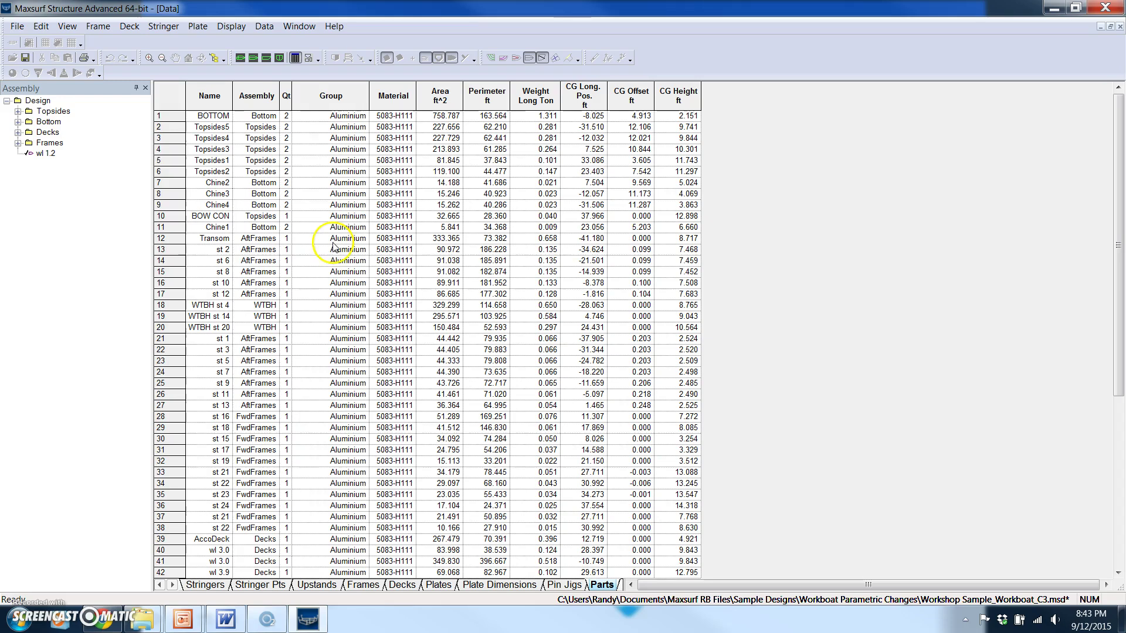
scroll(332, 258, "down", 6)
scroll(332, 262, "down", 2)
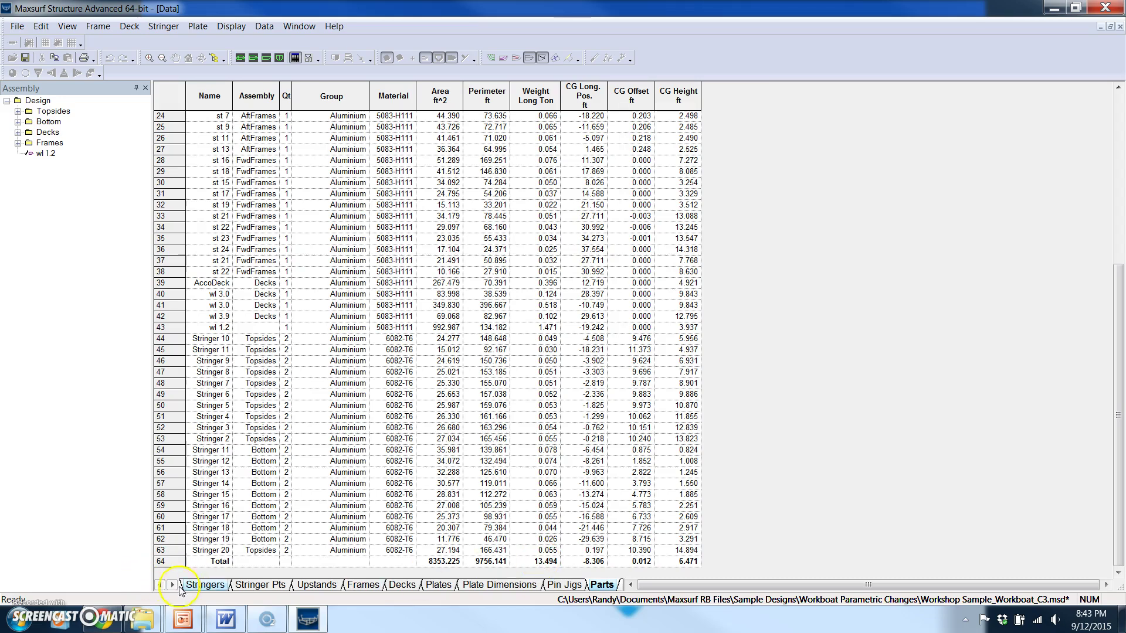
left_click(205, 585)
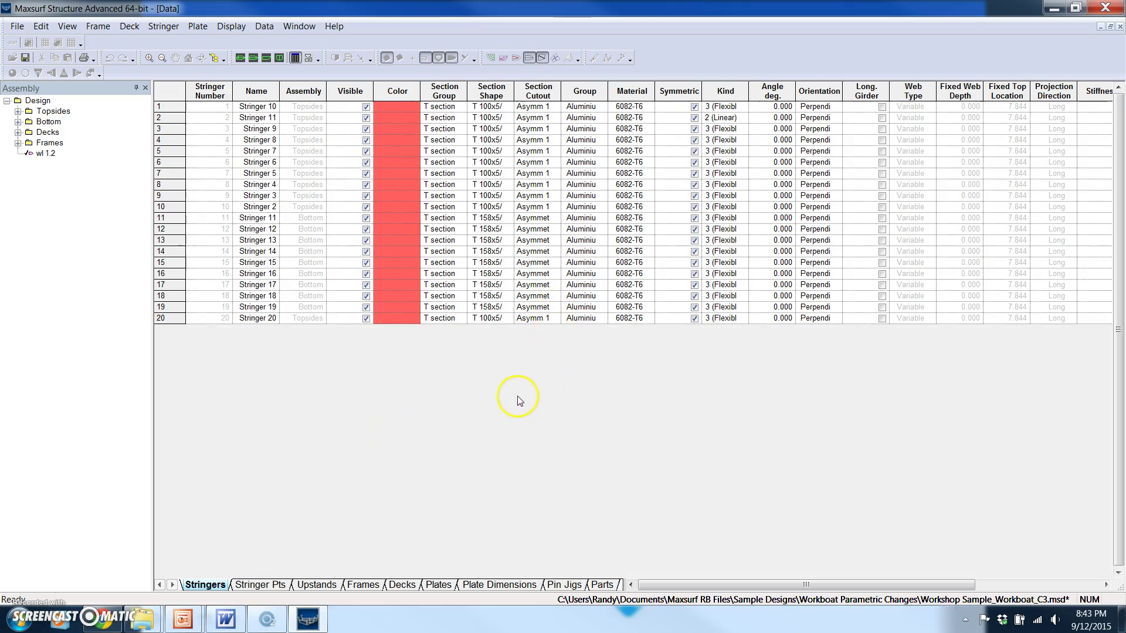
Set the first stringer's group to Steel General and its material to Grade A.
left_click(453, 108)
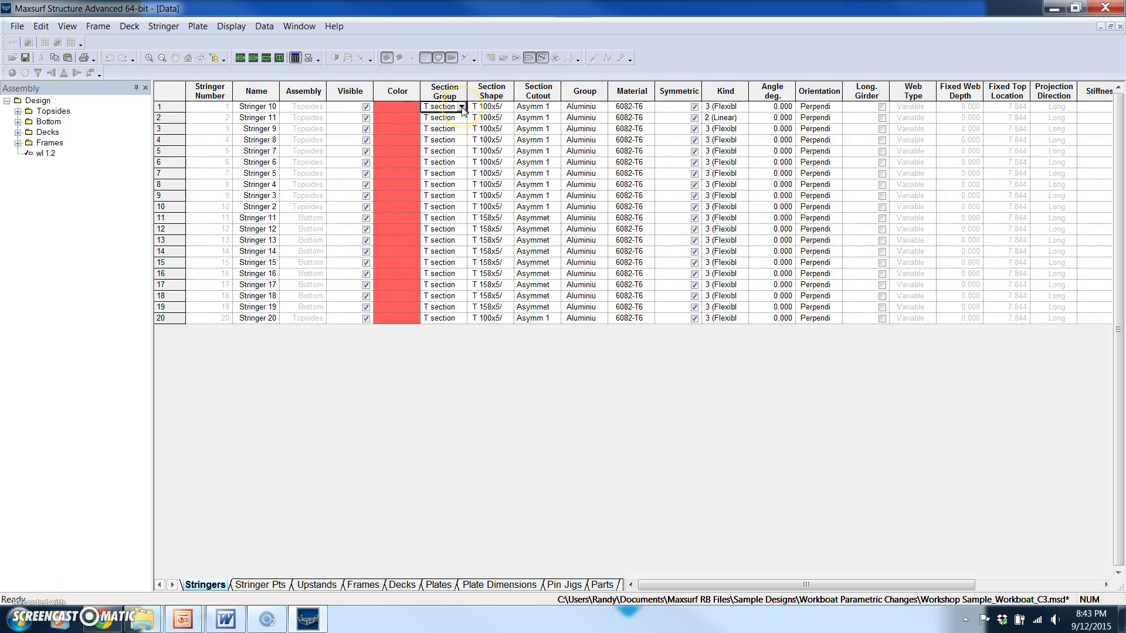
left_click(462, 107)
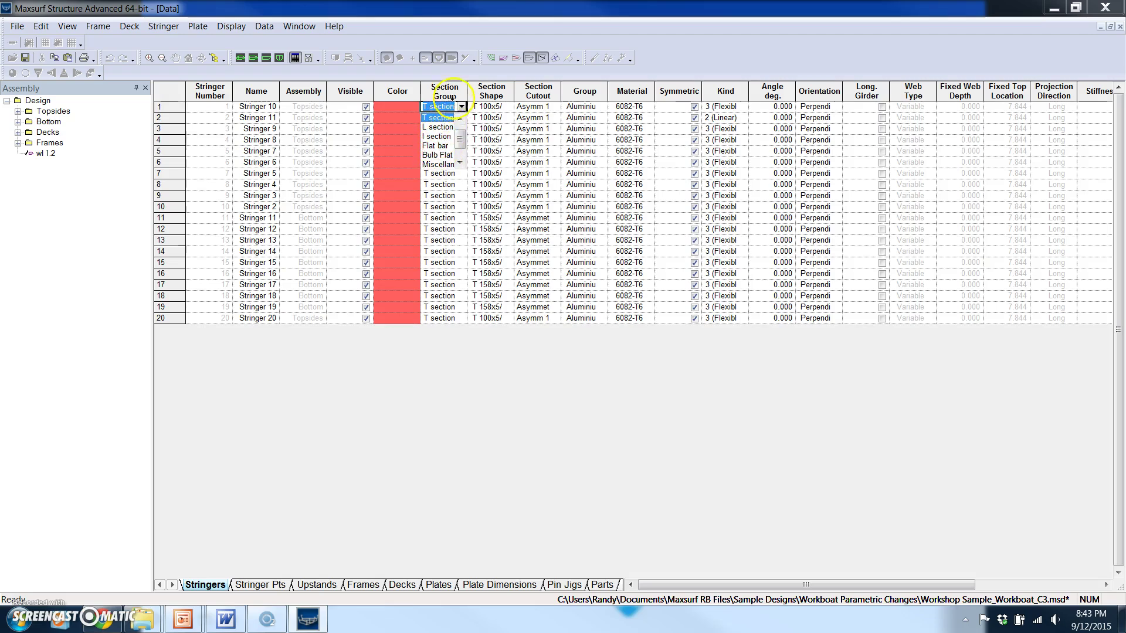
left_click(457, 84)
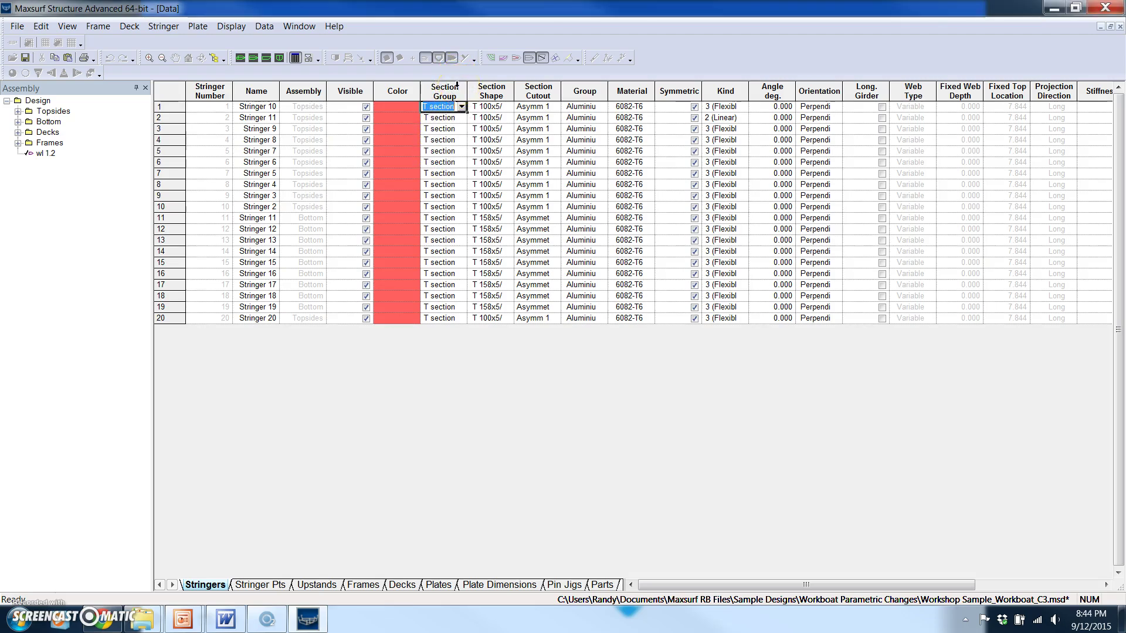
left_click(449, 152)
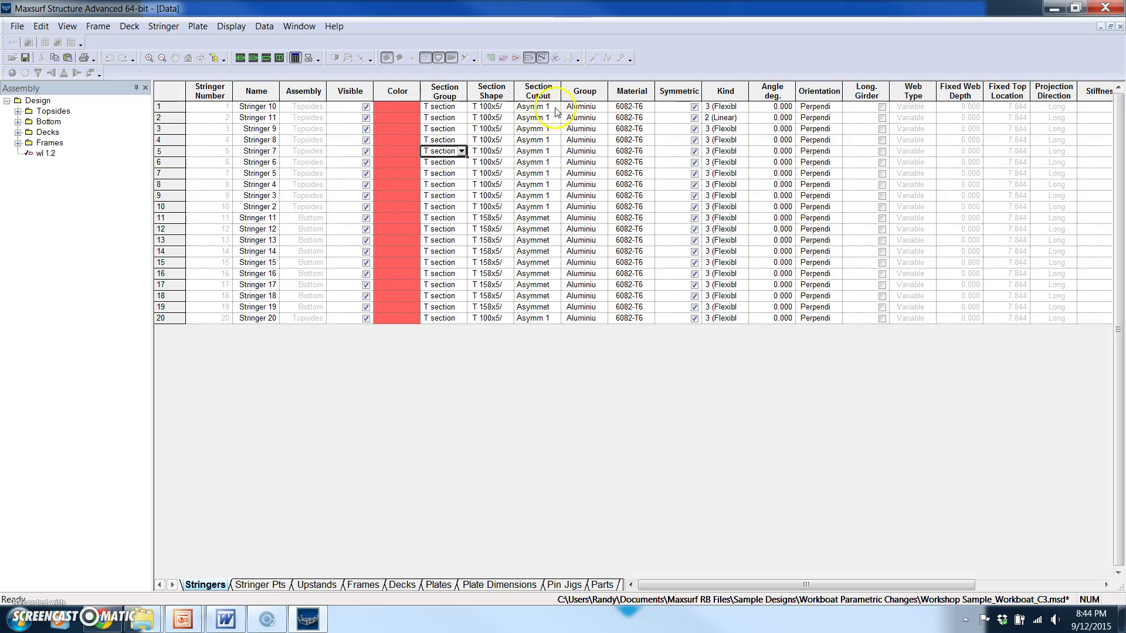
left_click(582, 107)
left_click(603, 107)
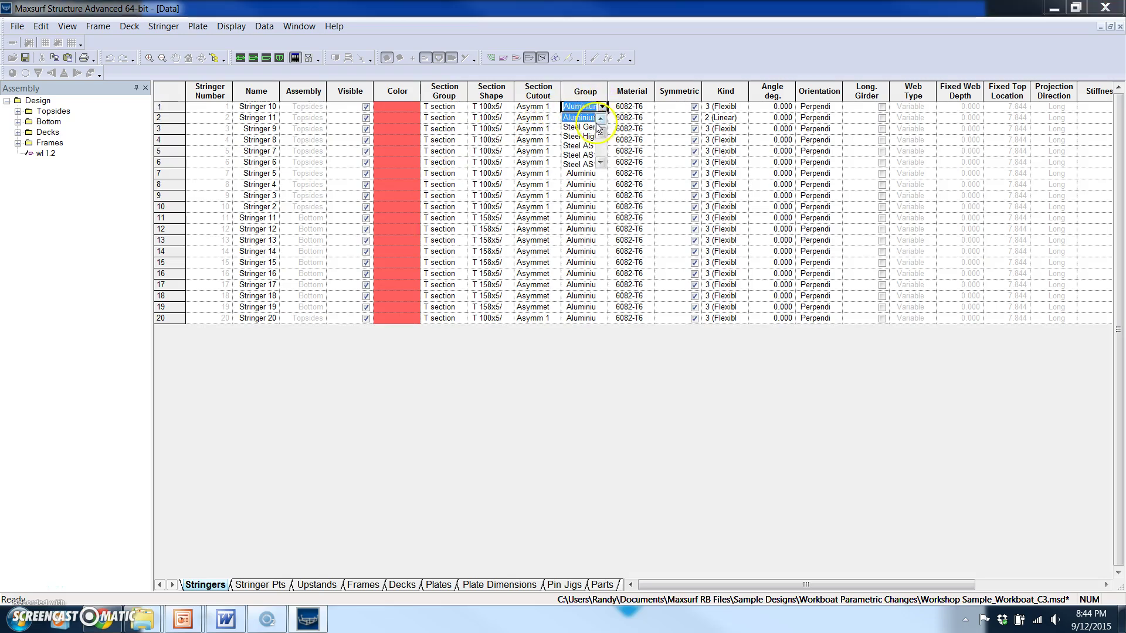
left_click(587, 126)
left_click(641, 108)
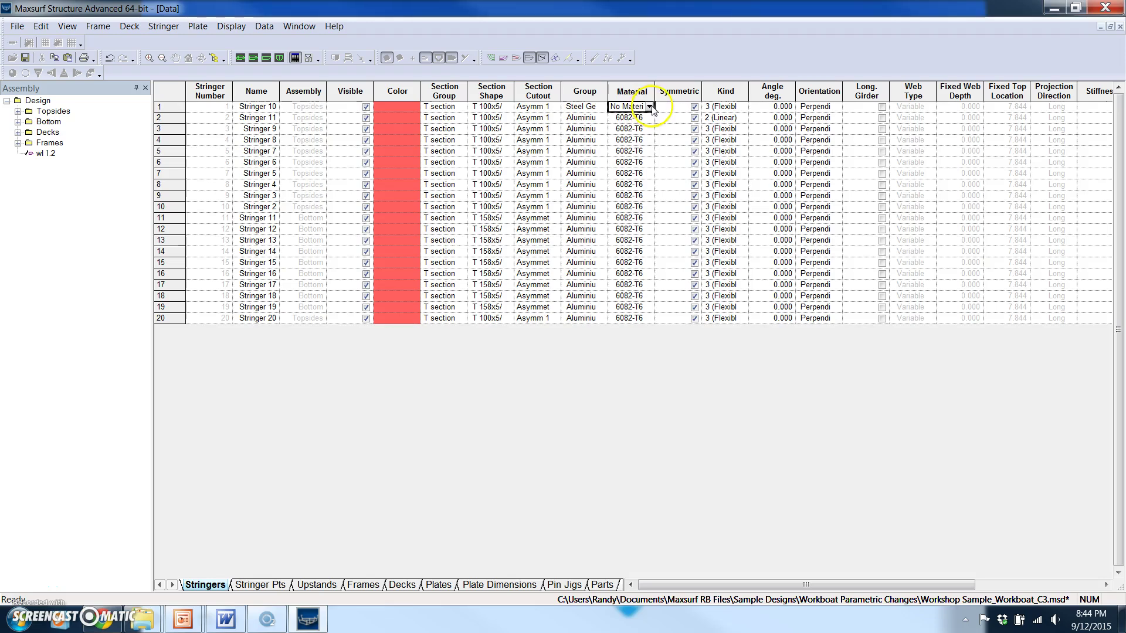
left_click(648, 107)
left_click(618, 136)
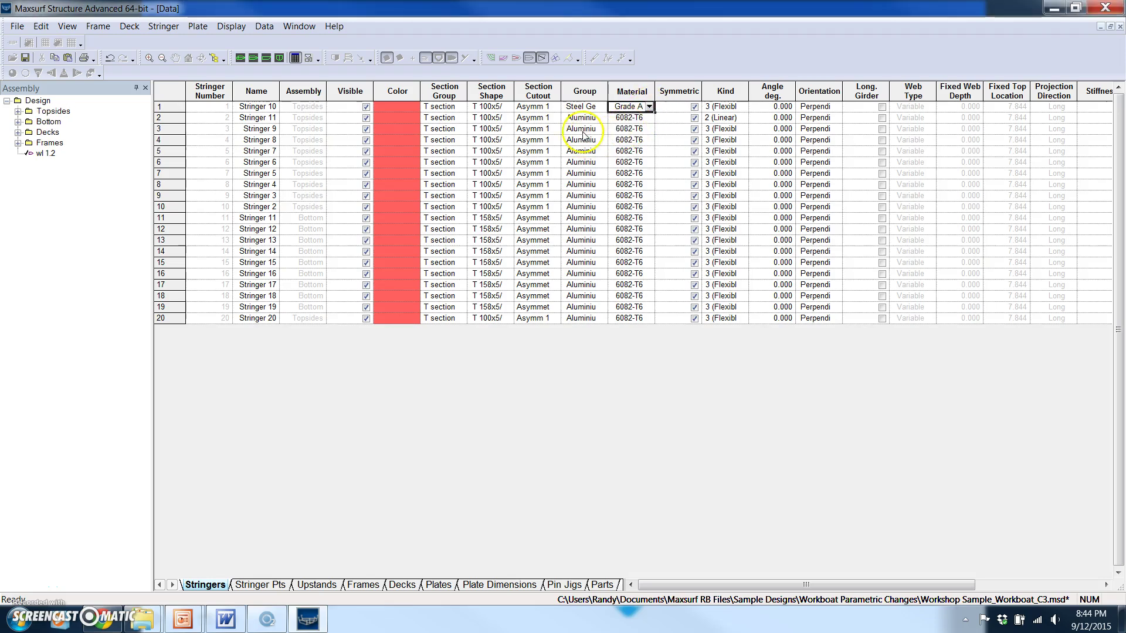
Copy Steel General / Grade A down to stringers 2–20 and widen the Group column.
left_click_drag(582, 107, 620, 111)
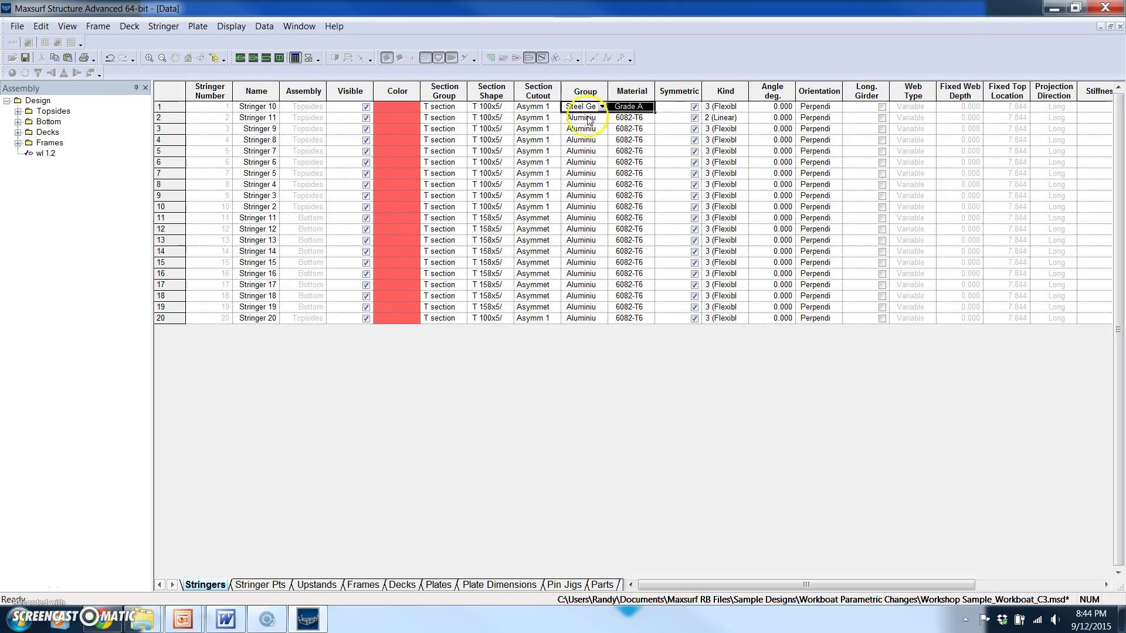
left_click_drag(579, 117, 620, 322)
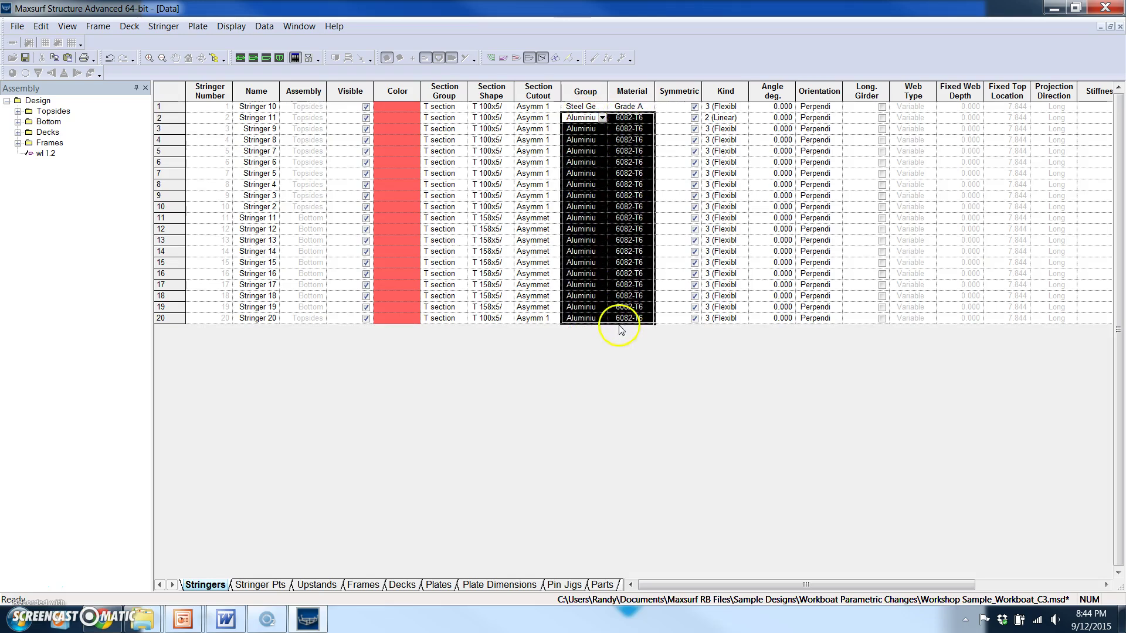
key("ctrl+v")
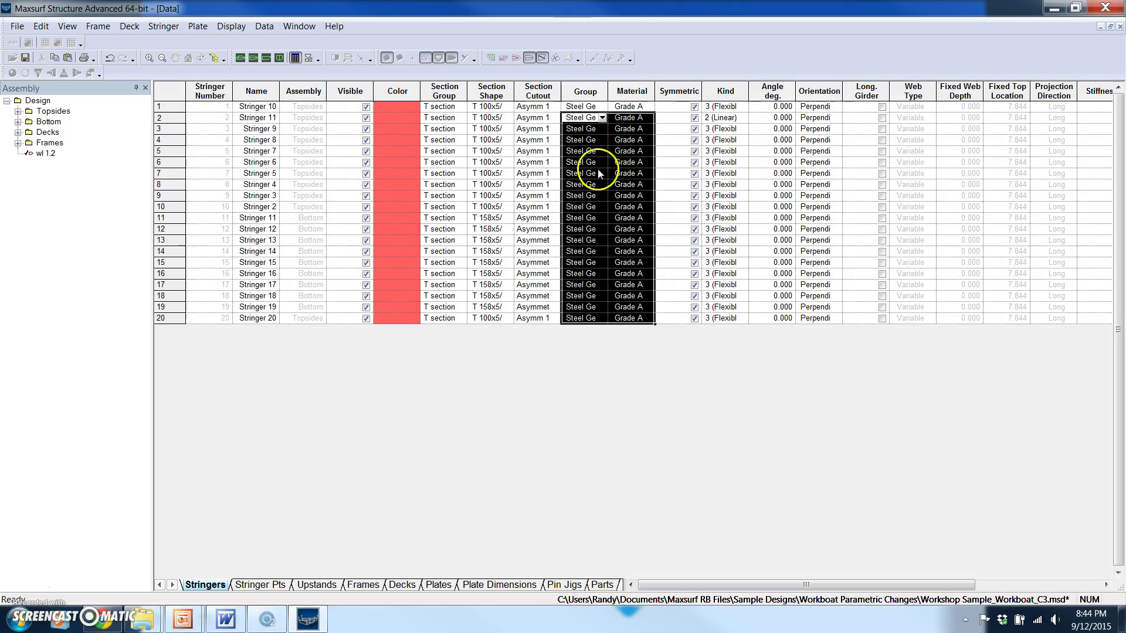
left_click_drag(607, 91, 631, 92)
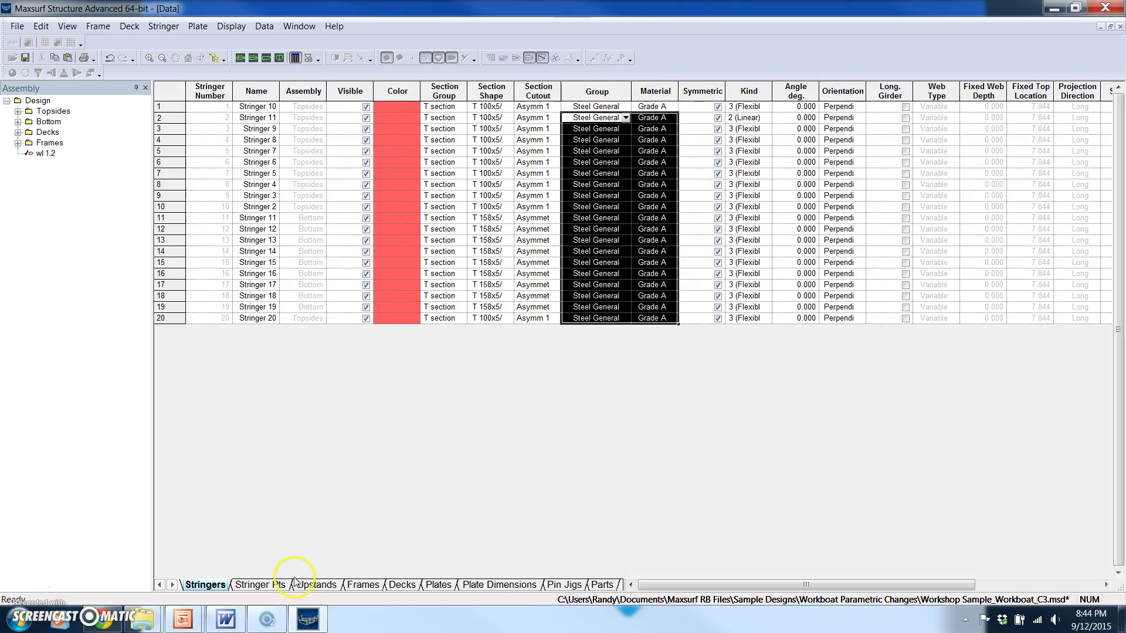
Fill Steel General / Grade A into the Group and Material cells of the 27 frames, 5 decks and 11 plates.
left_click(364, 585)
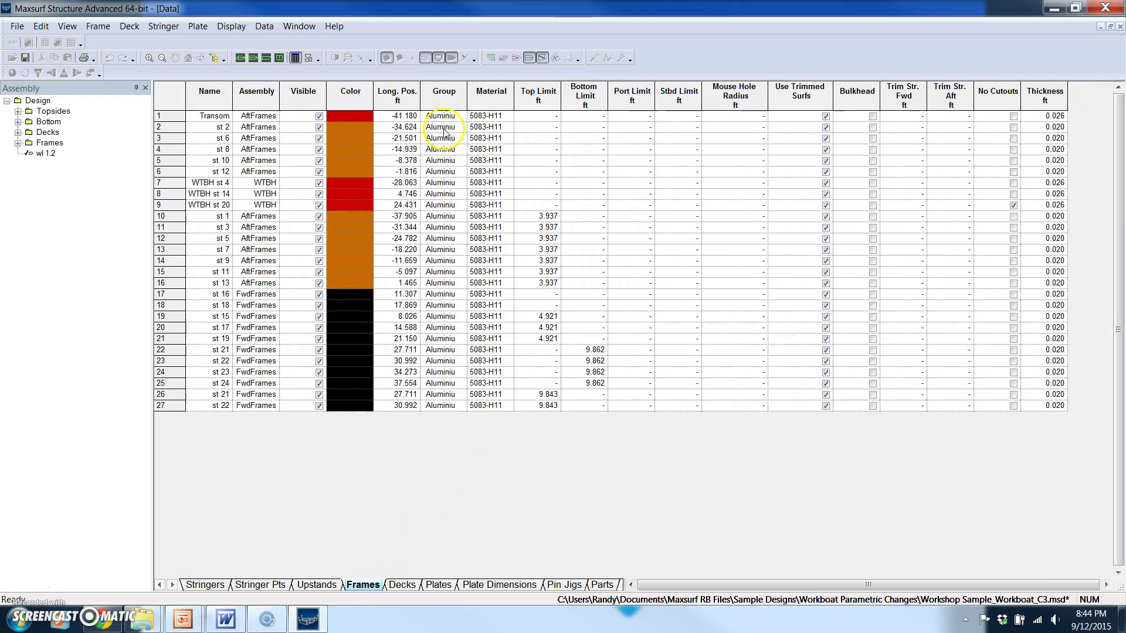
left_click_drag(460, 116, 487, 406)
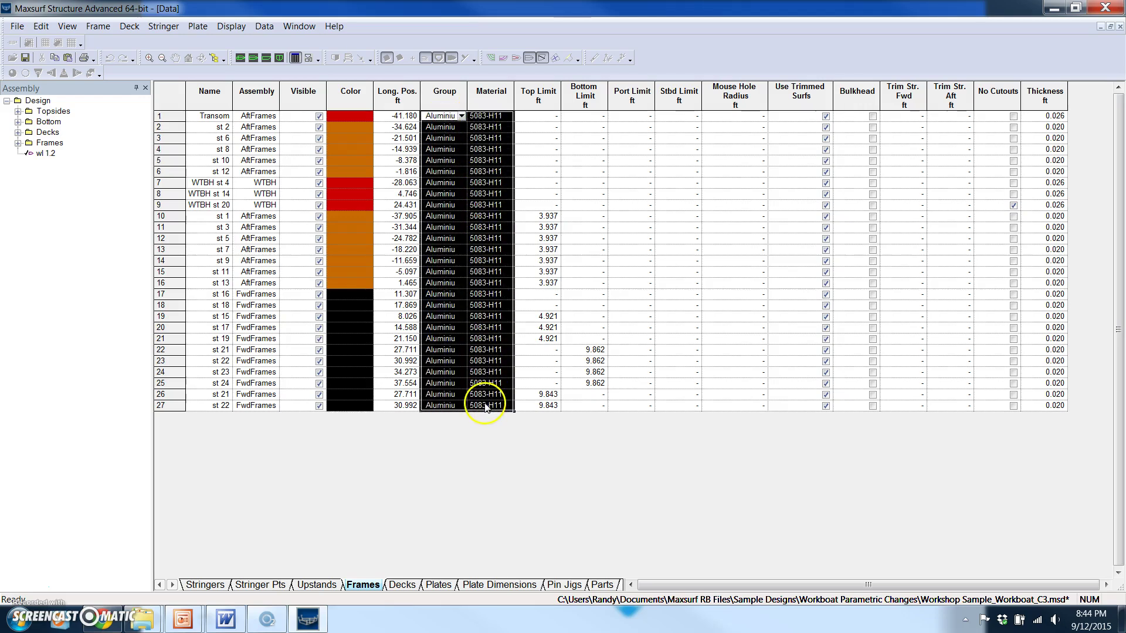
left_click(402, 585)
left_click_drag(441, 107, 485, 171)
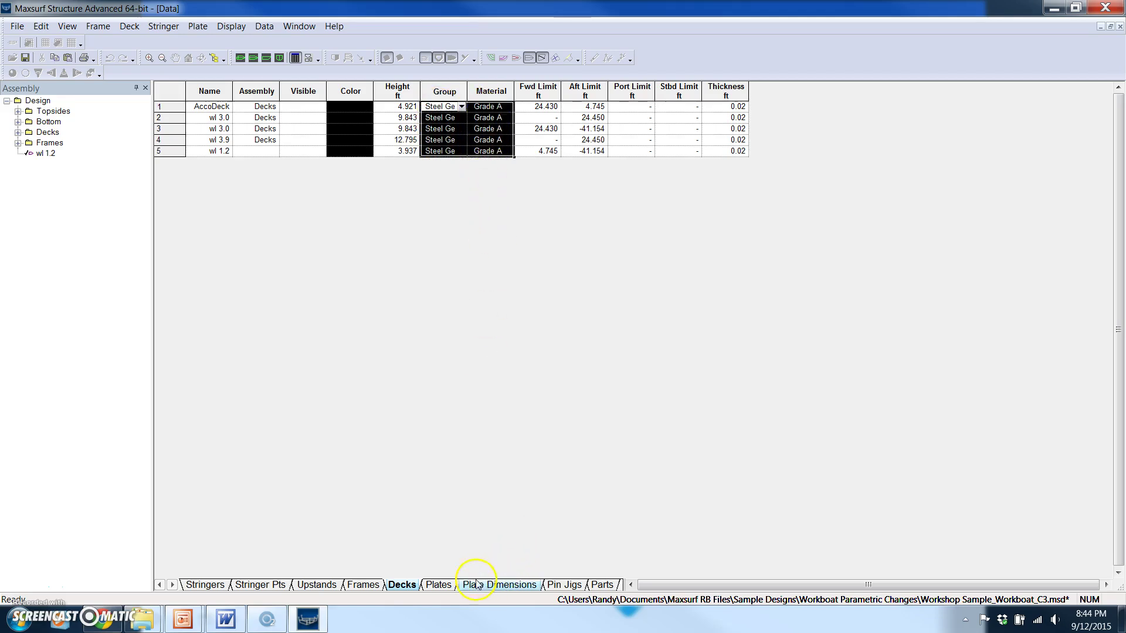
left_click(440, 584)
left_click_drag(393, 97, 440, 222)
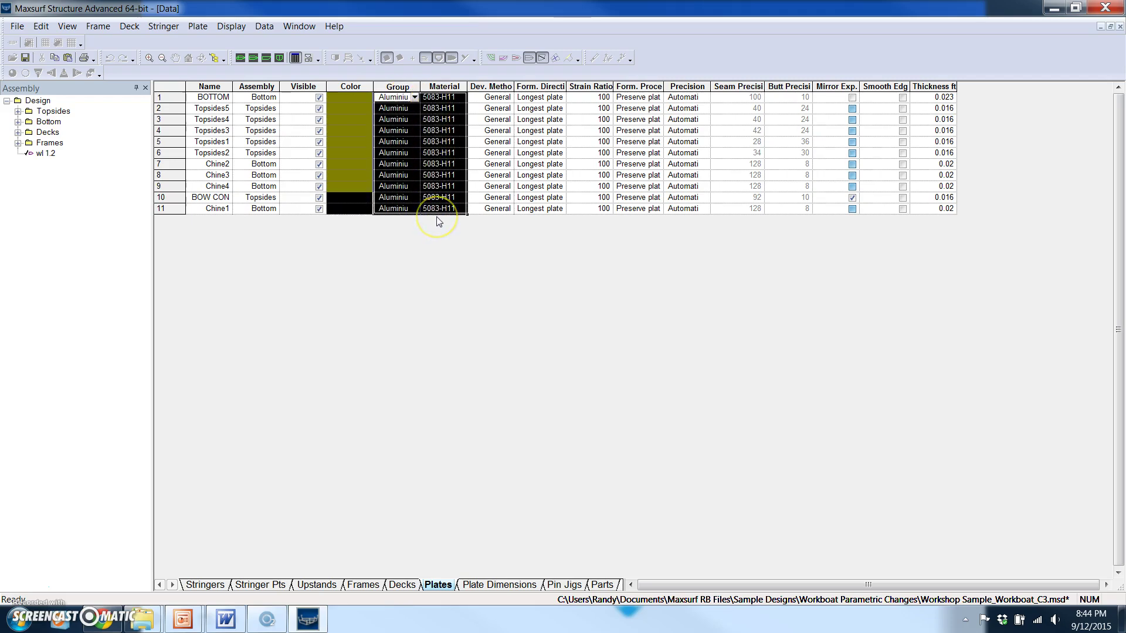
key("ctrl+v")
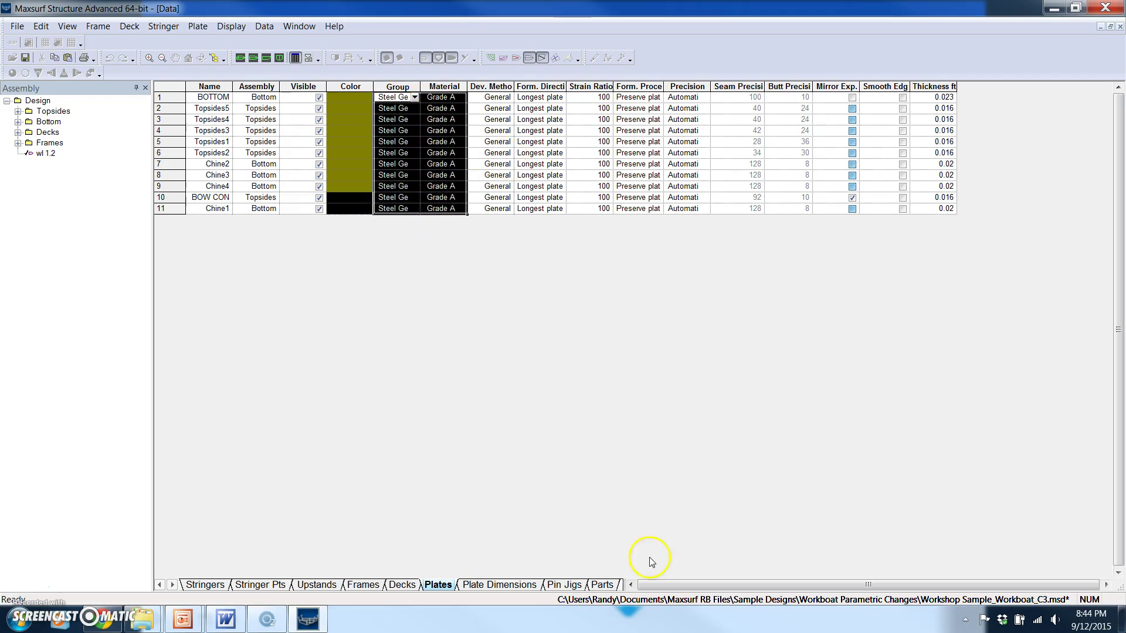
Check the total weight on the Parts sheet and restore the Data window.
left_click(602, 585)
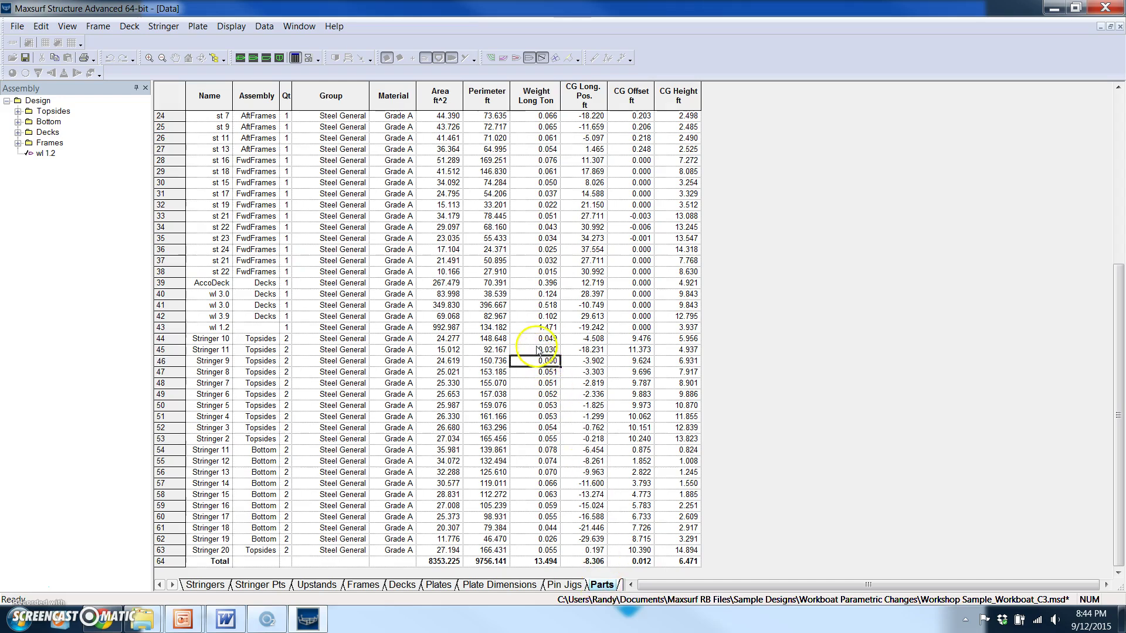
left_click(535, 561)
left_click(1110, 27)
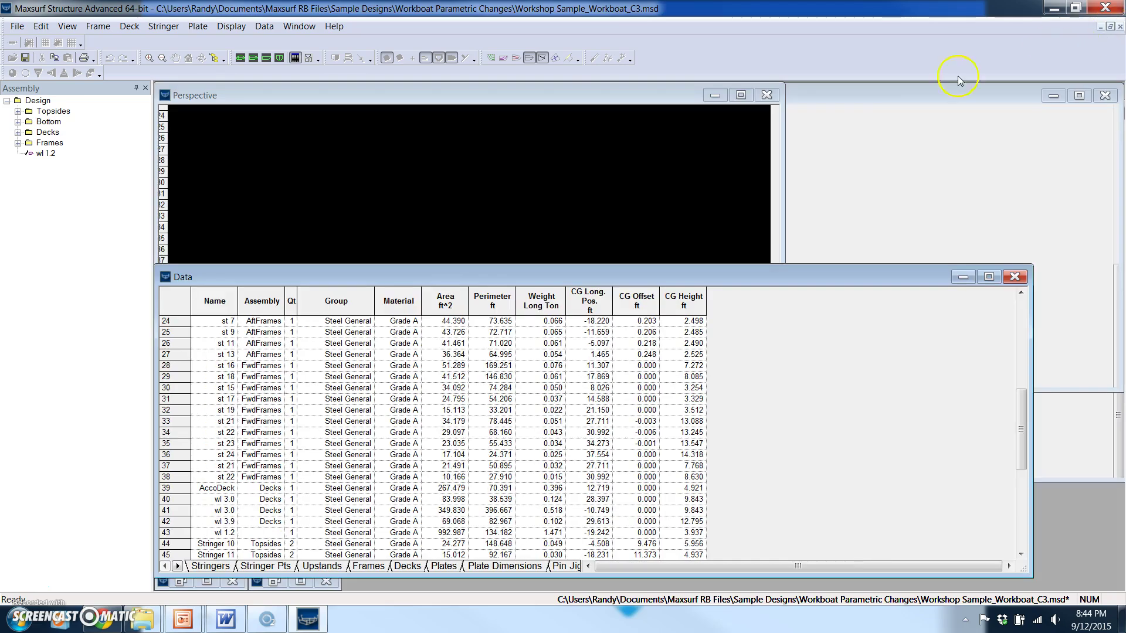
scroll(556, 418, "down", 3)
scroll(556, 418, "down", 4)
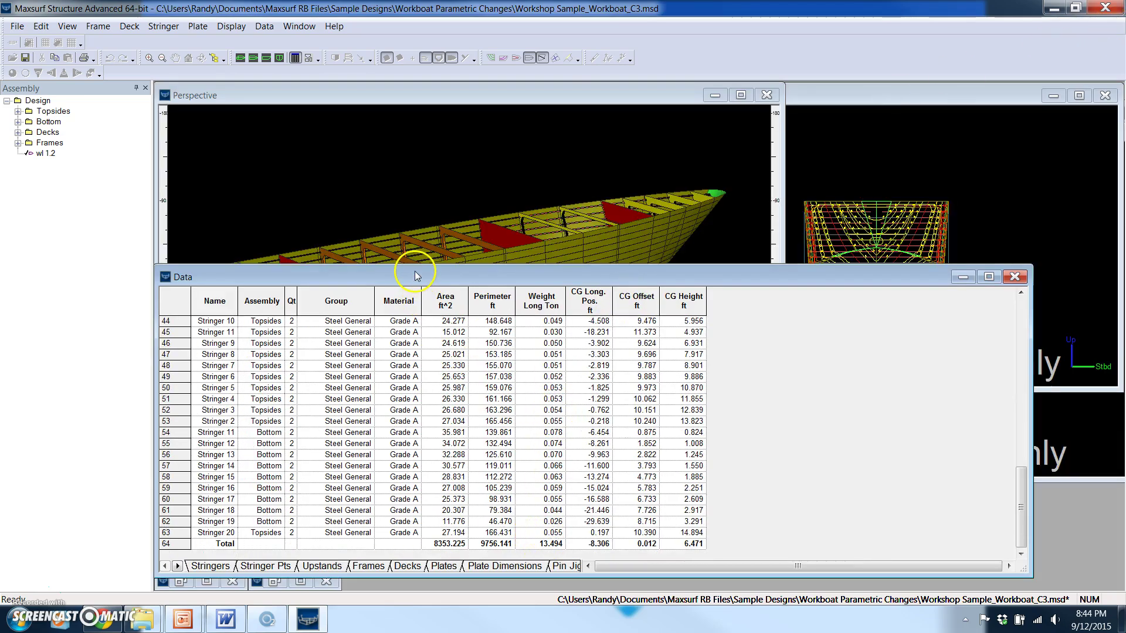
left_click_drag(228, 276, 242, 273)
Recalculate all frames, decks, stringers and plates for a 39.310-ton total, then shrink the Data window.
left_click(97, 26)
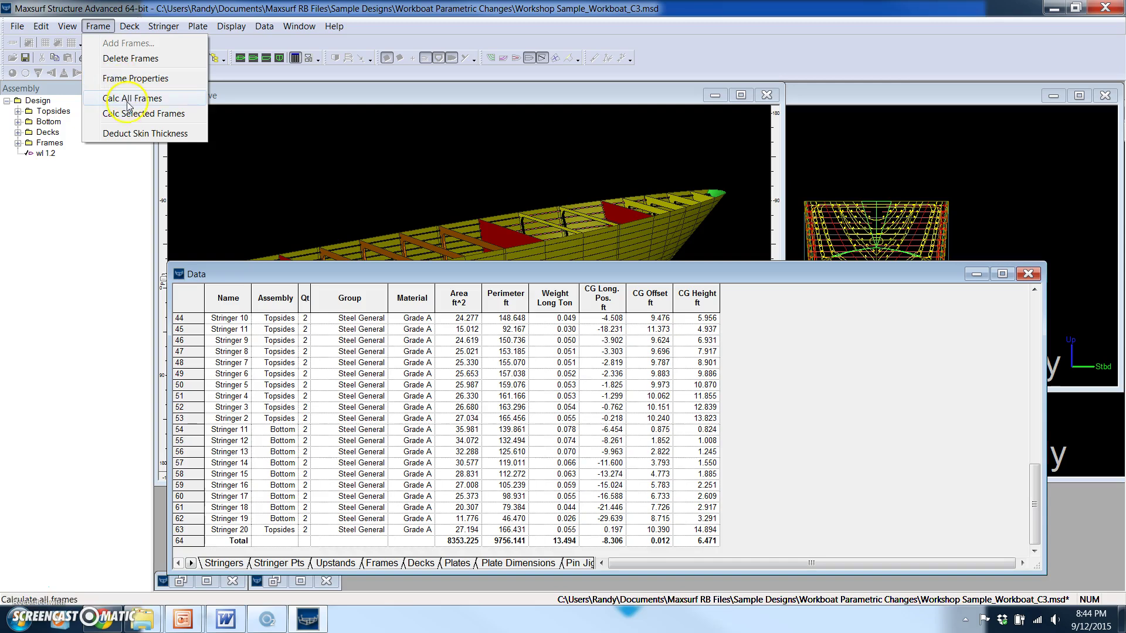
left_click(175, 98)
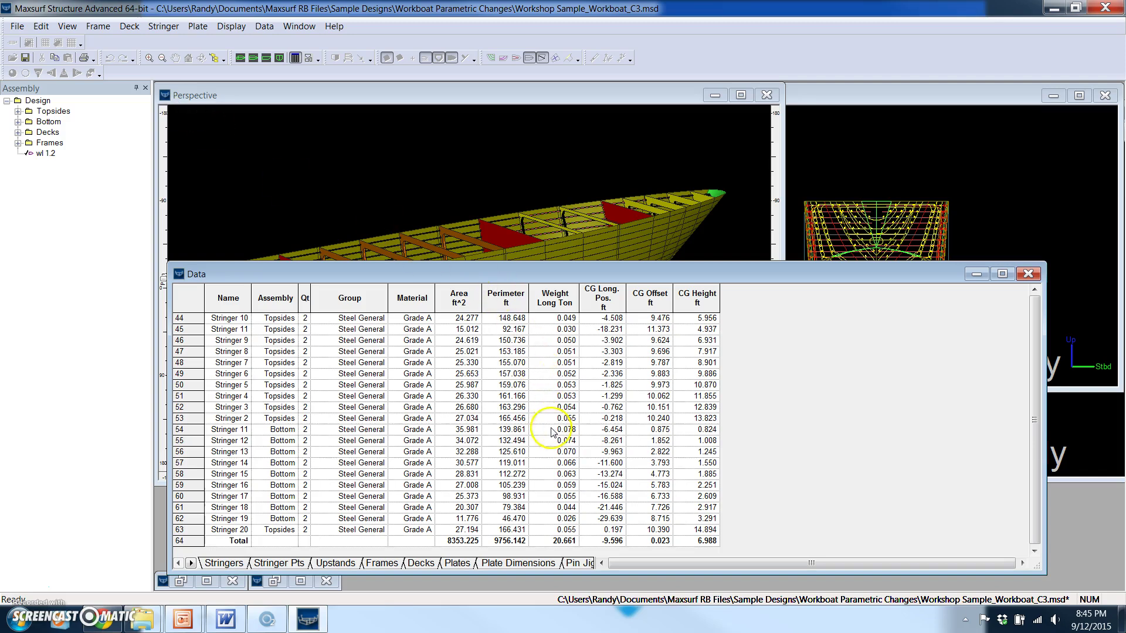
left_click(552, 288)
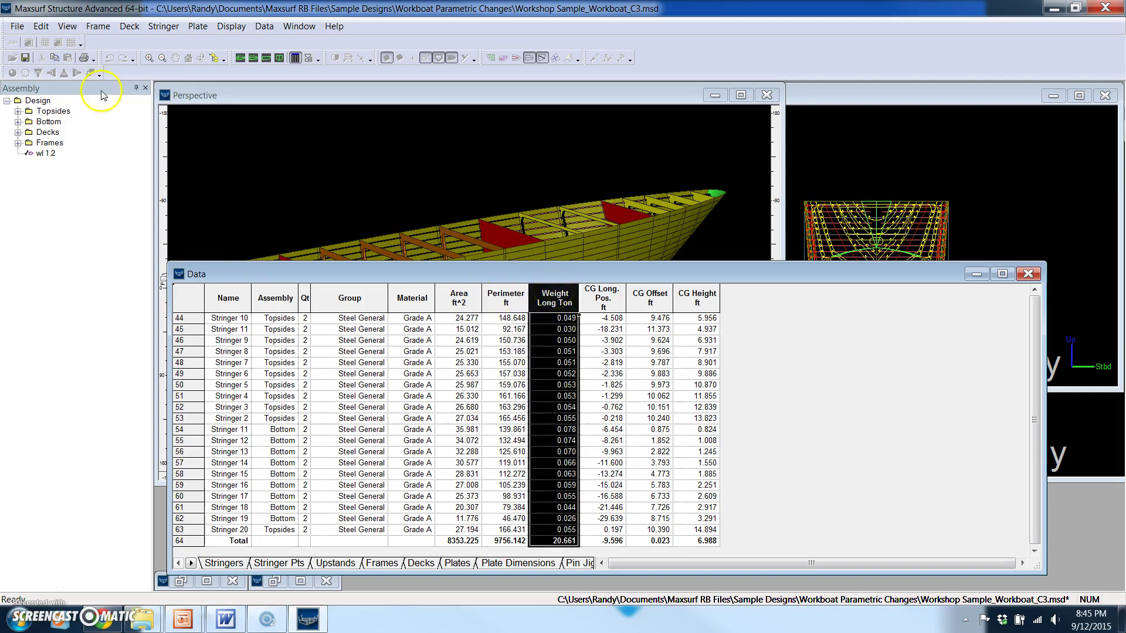
left_click(128, 27)
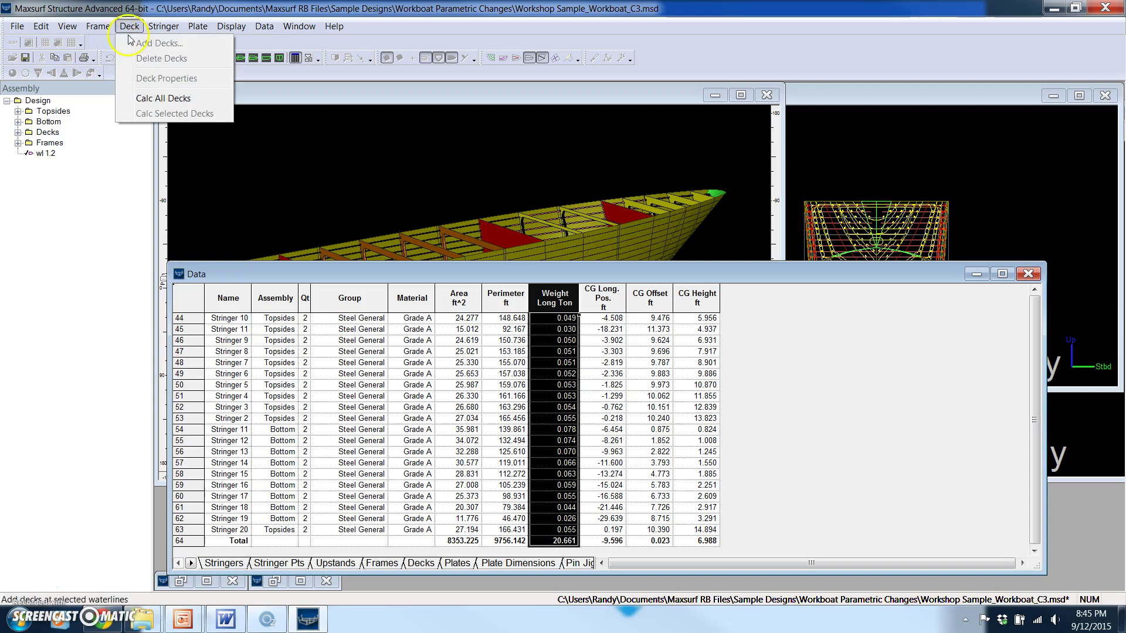
left_click(154, 98)
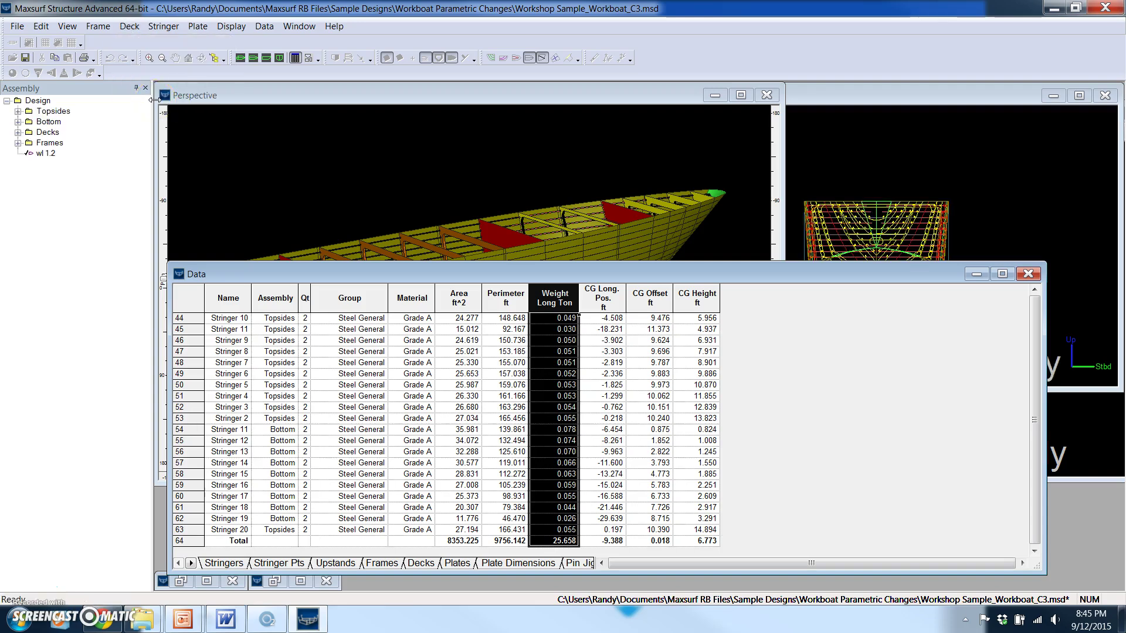
left_click(568, 540)
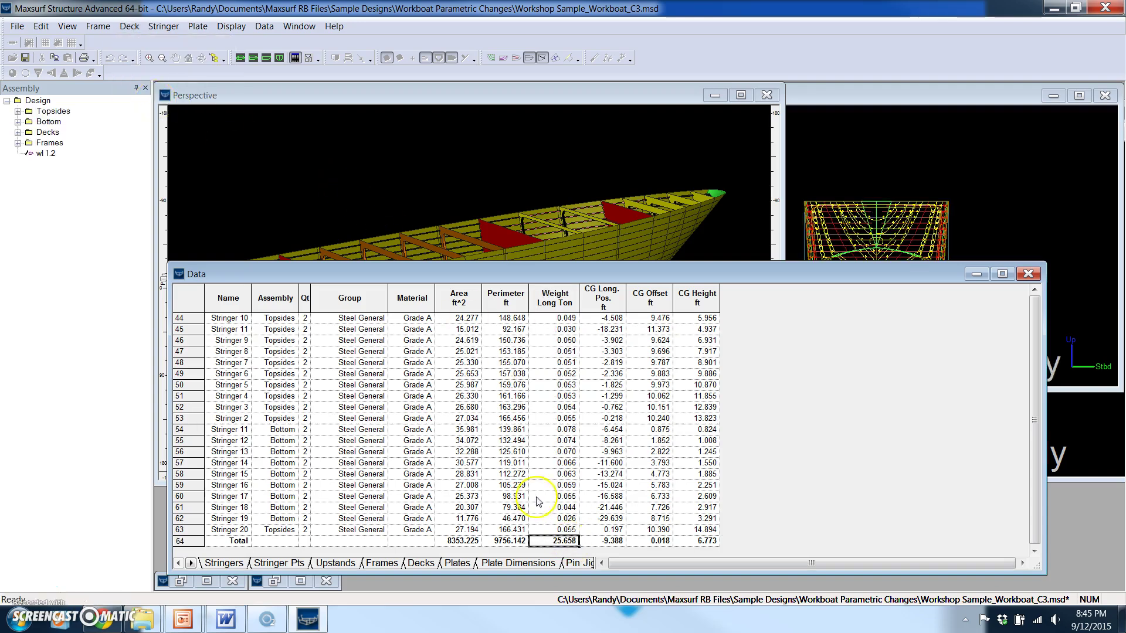
left_click(164, 26)
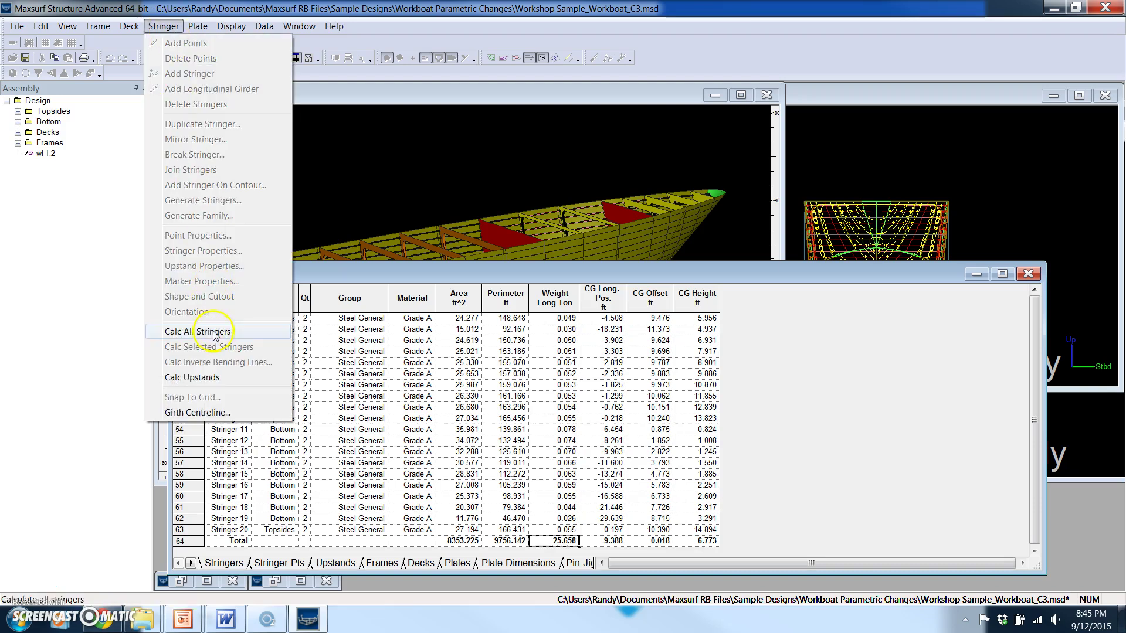
left_click(214, 332)
left_click(198, 26)
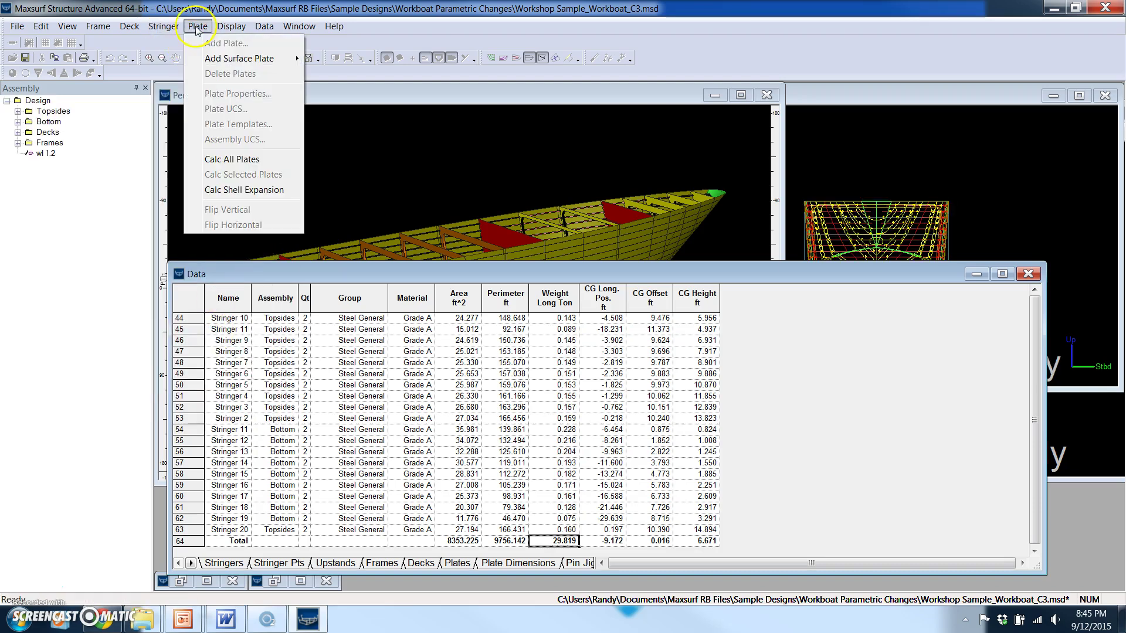
left_click(230, 161)
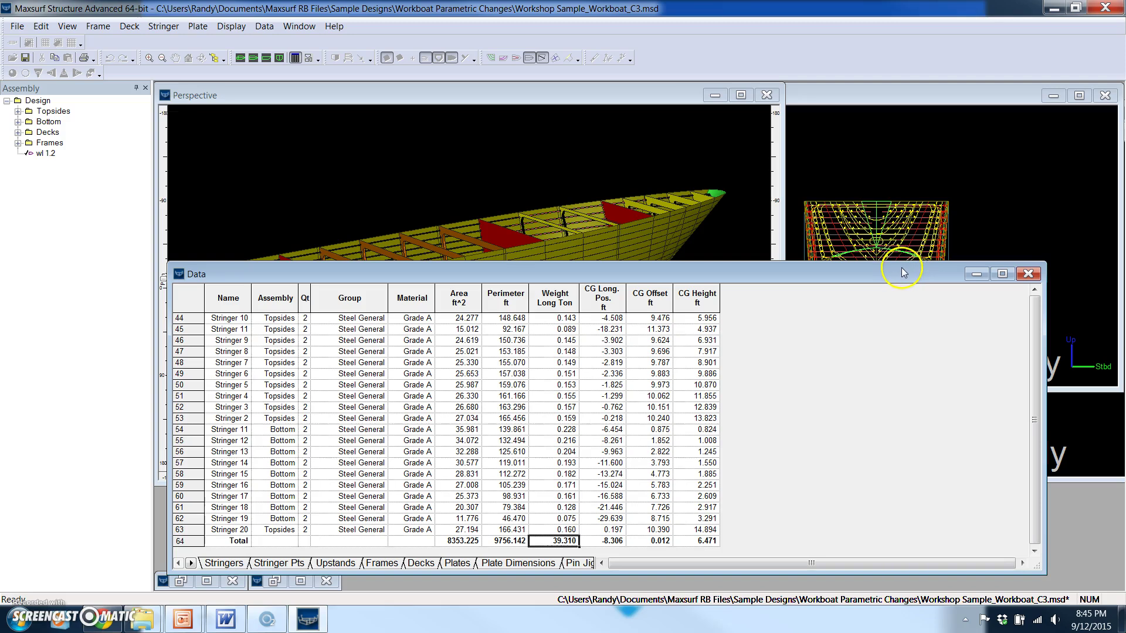
left_click_drag(906, 265, 896, 358)
left_click_drag(1045, 410, 785, 425)
Bring the Body Plan view forward, resize it, and open an empty Part window beside it.
left_click(562, 94)
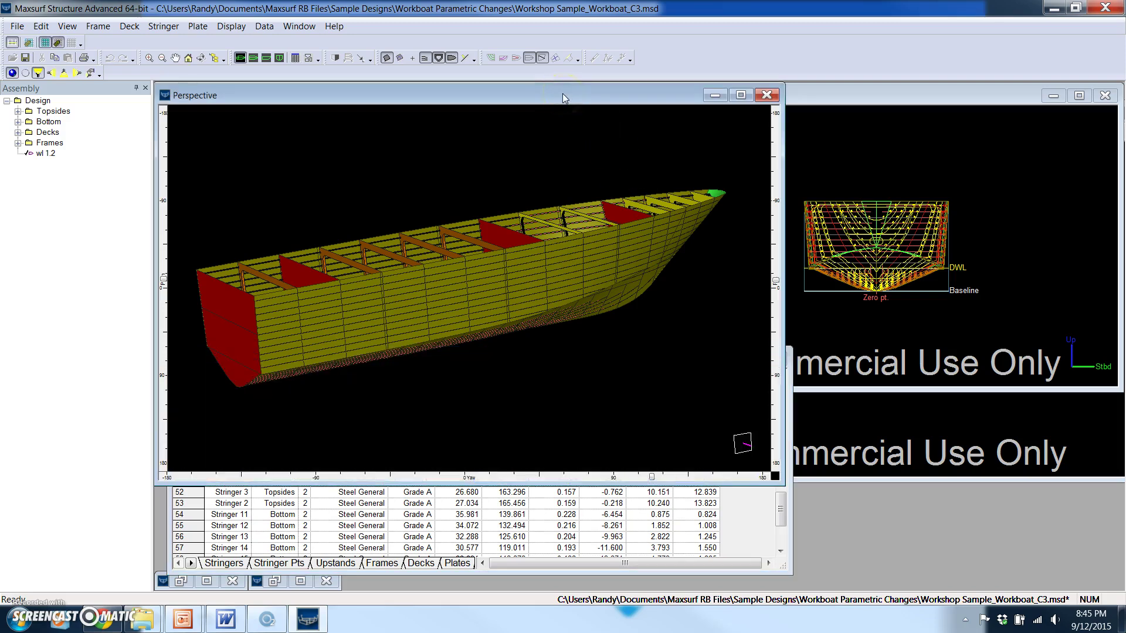
left_click(899, 103)
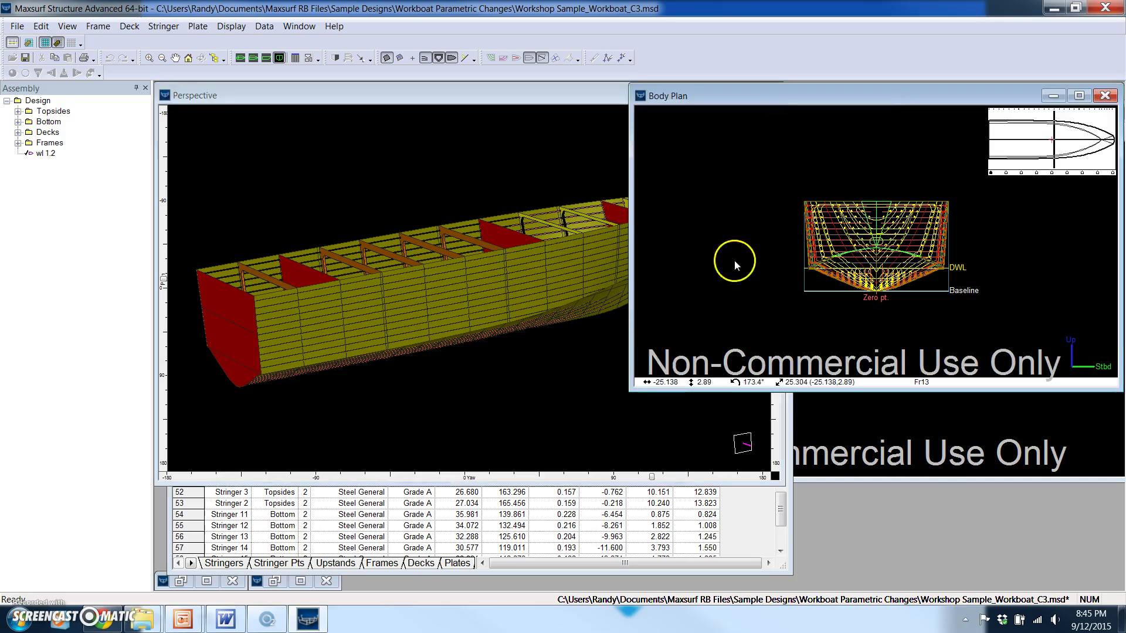
left_click_drag(630, 388, 434, 479)
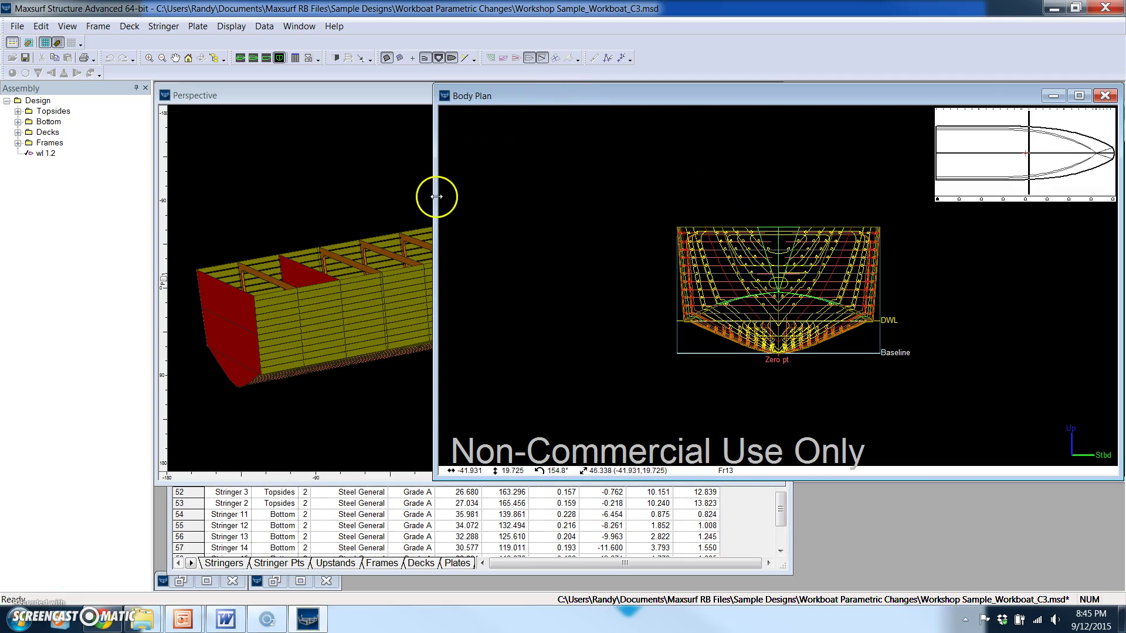
left_click_drag(436, 197, 552, 198)
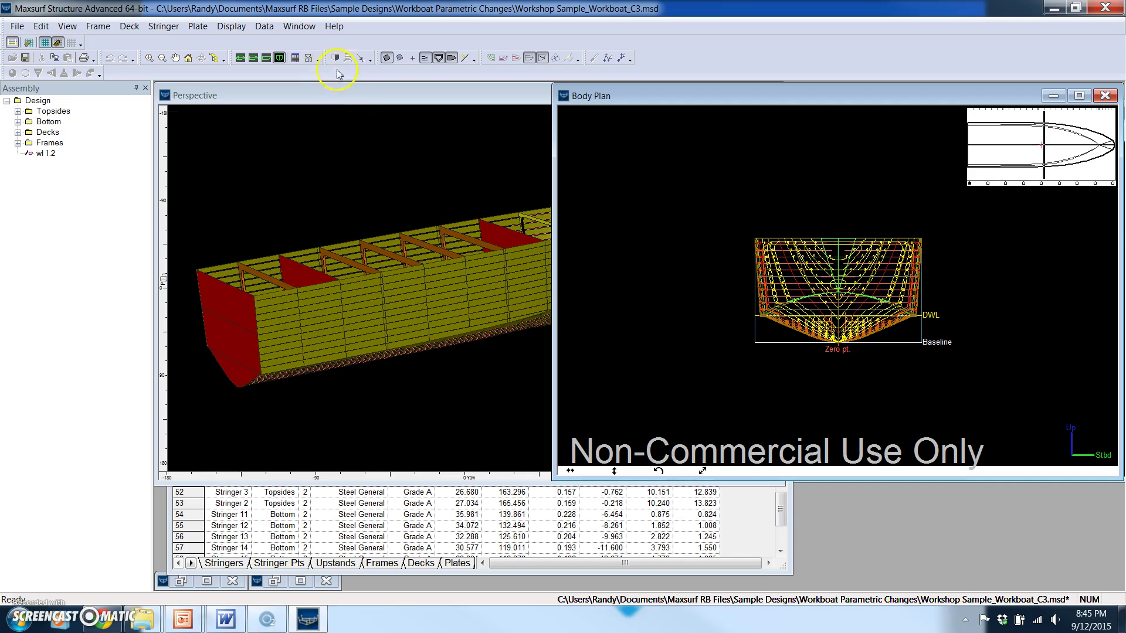
left_click(309, 59)
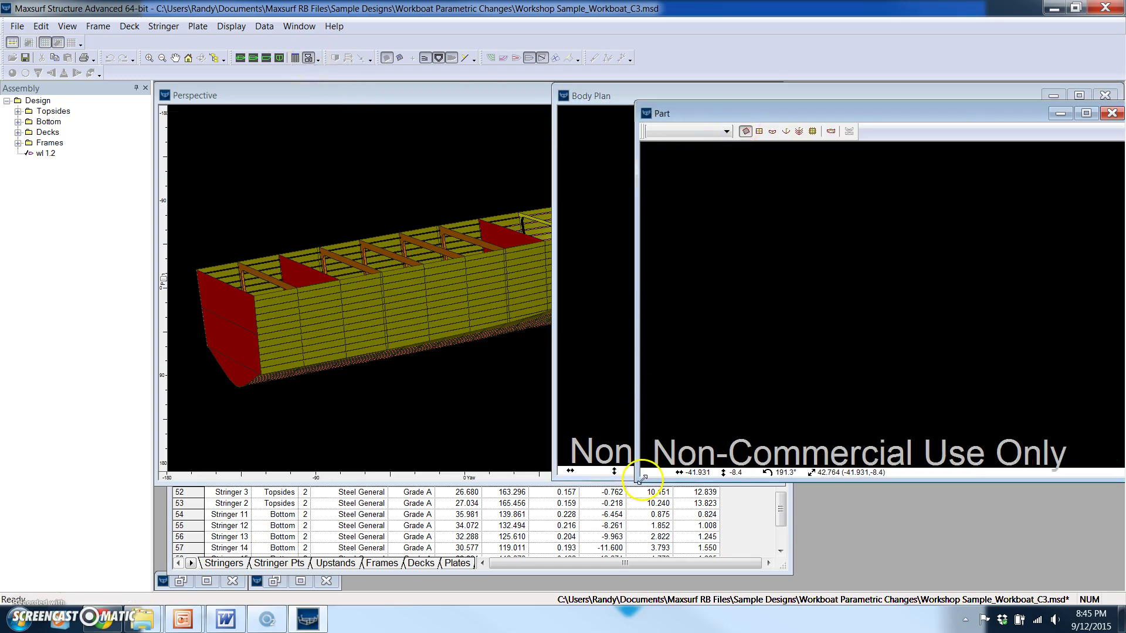
Enlarge the Part window and display the BOTTOM plate expansion, with an area of 758.787 ft².
left_click_drag(642, 479, 391, 537)
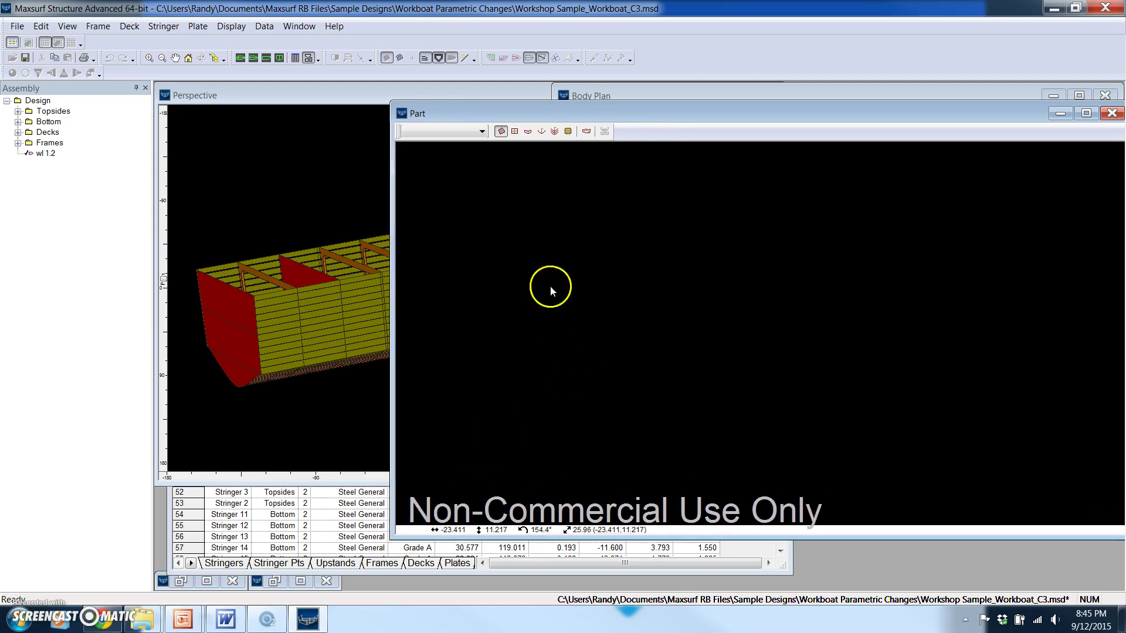
left_click(482, 131)
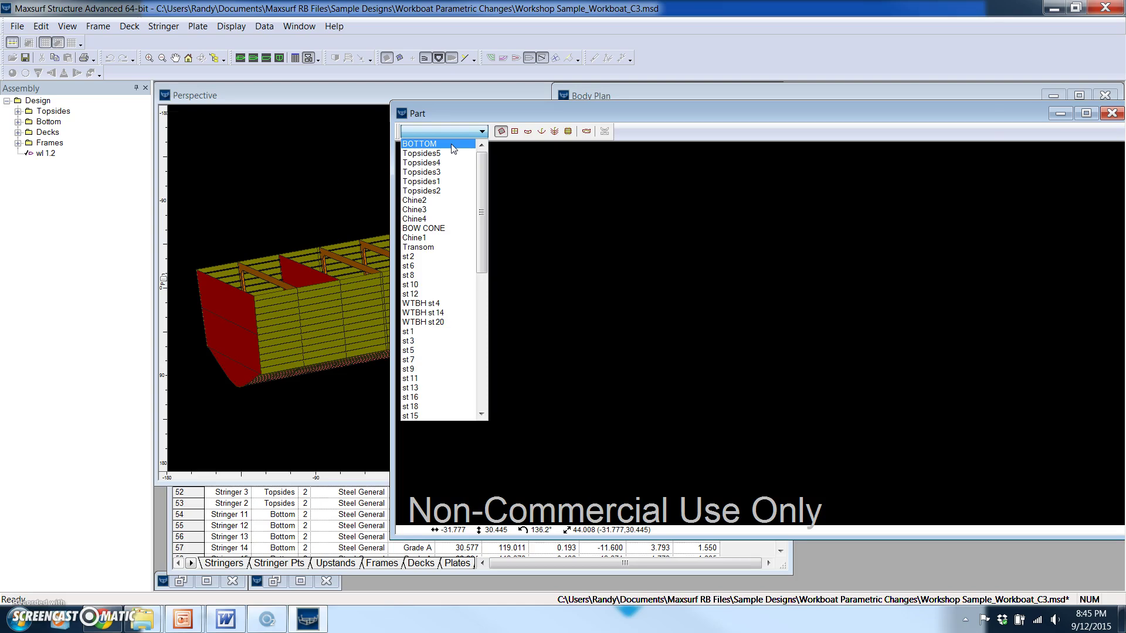
left_click(454, 149)
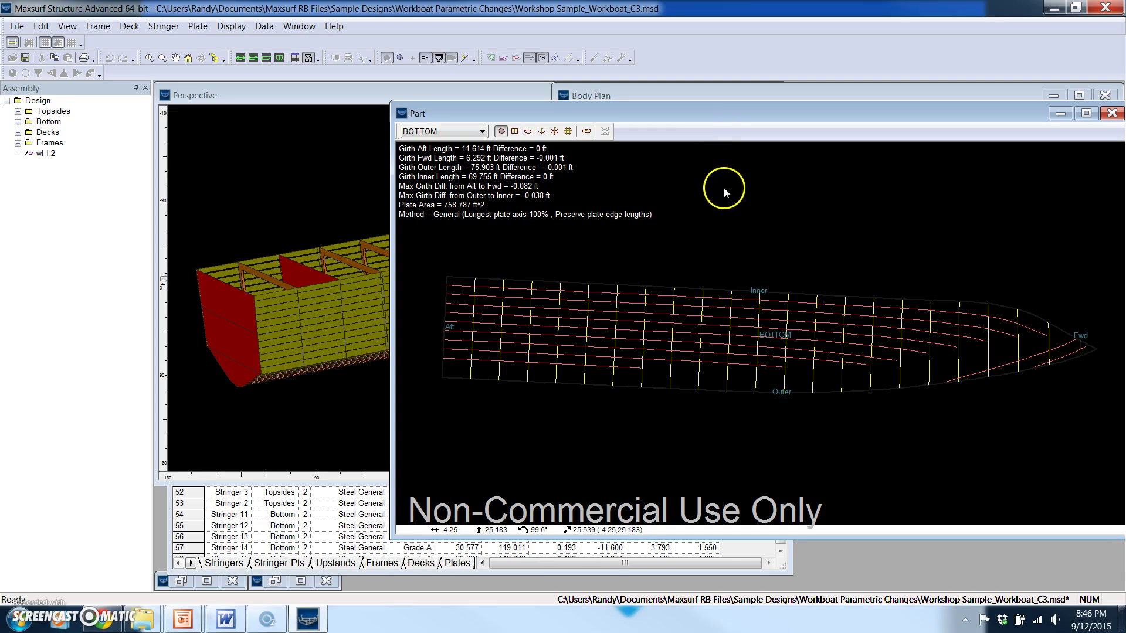
left_click_drag(1024, 120, 997, 116)
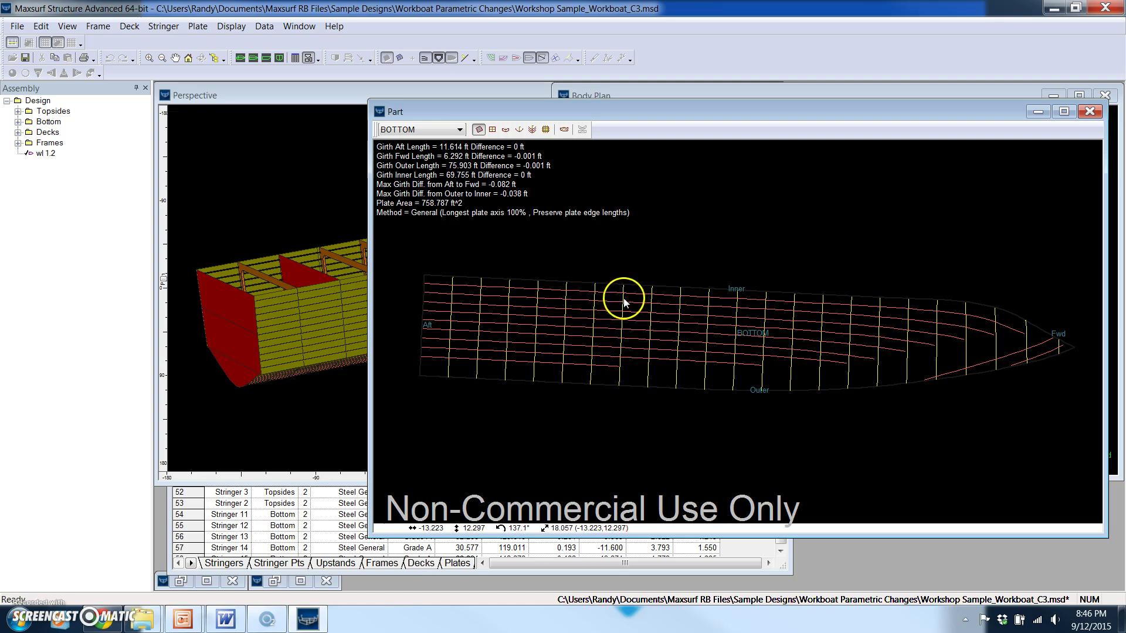
Toggle stringers and frames off and on over the BOTTOM expansion, then bring up the Strain display choices.
left_click(425, 59)
left_click(426, 59)
left_click(439, 58)
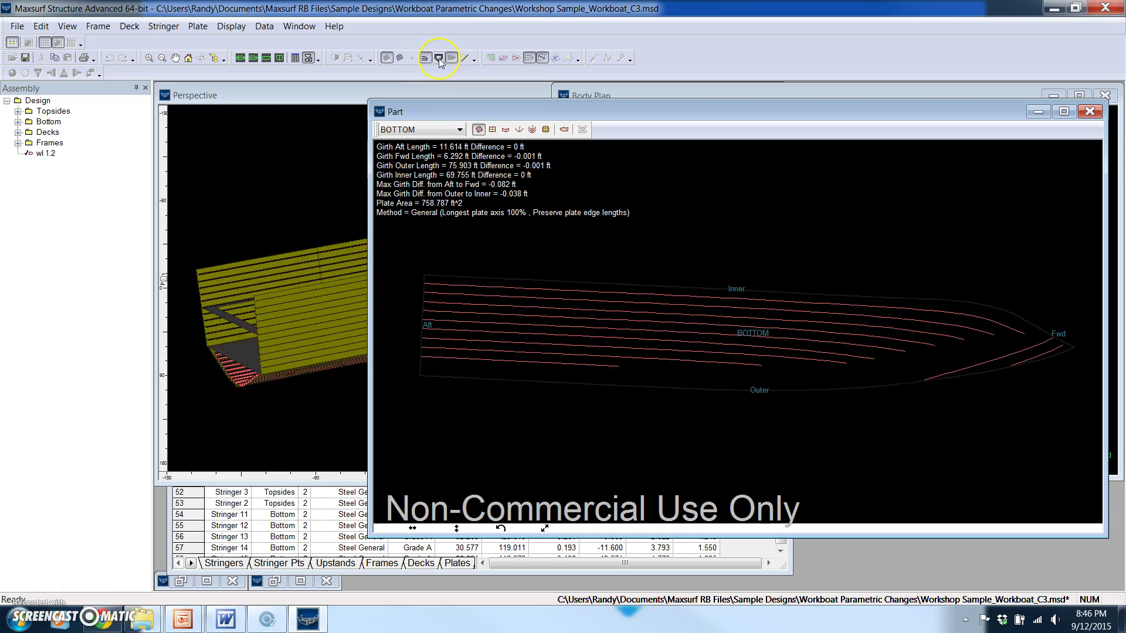
left_click(439, 58)
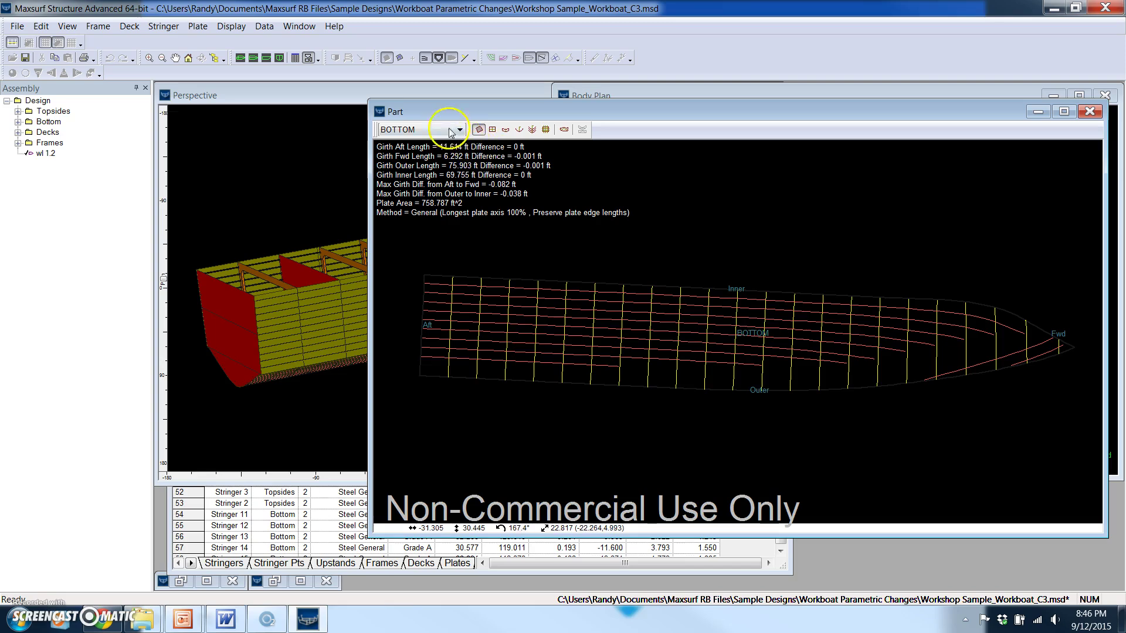
left_click(231, 25)
mouse_move(263, 104)
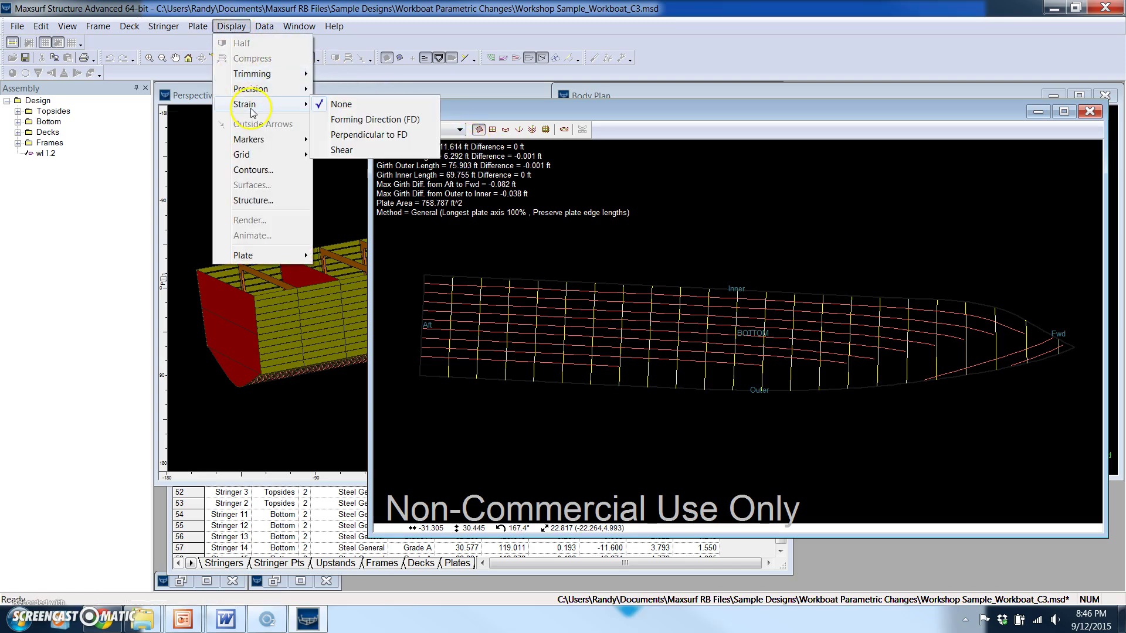
Colour the plate expansion by strain in the forming direction, then perpendicular to it.
left_click(355, 120)
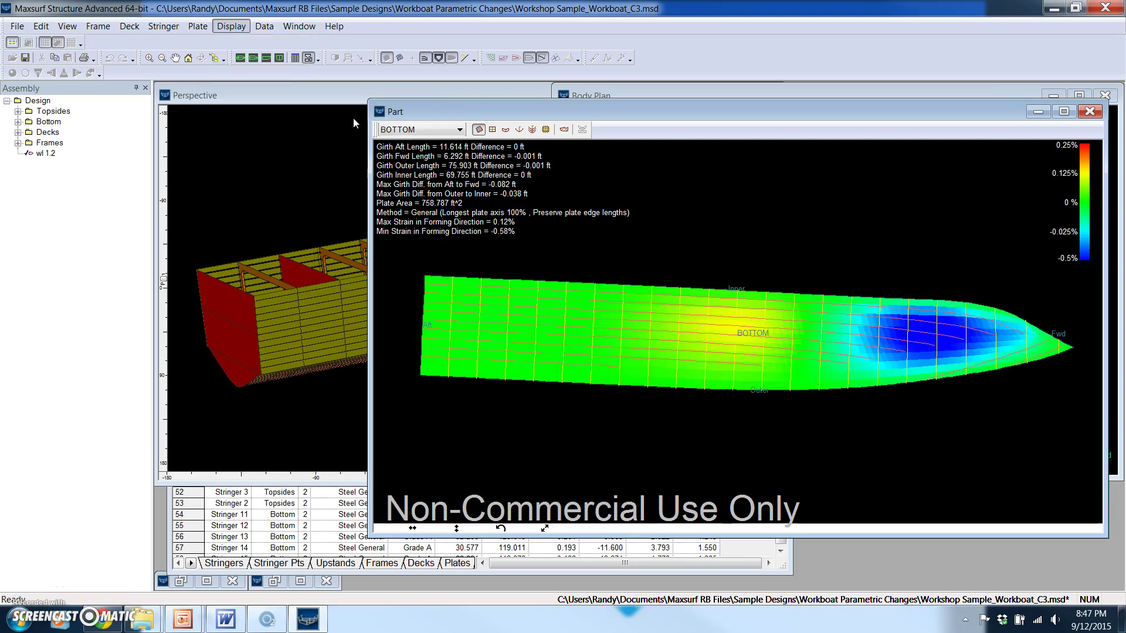
left_click(473, 111)
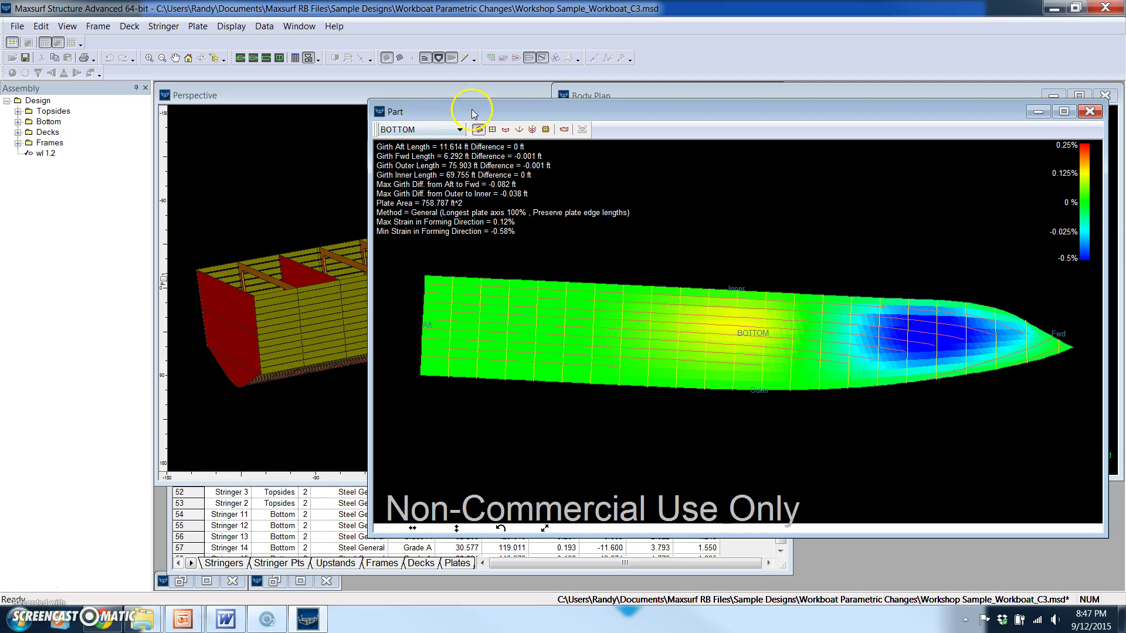
left_click(231, 25)
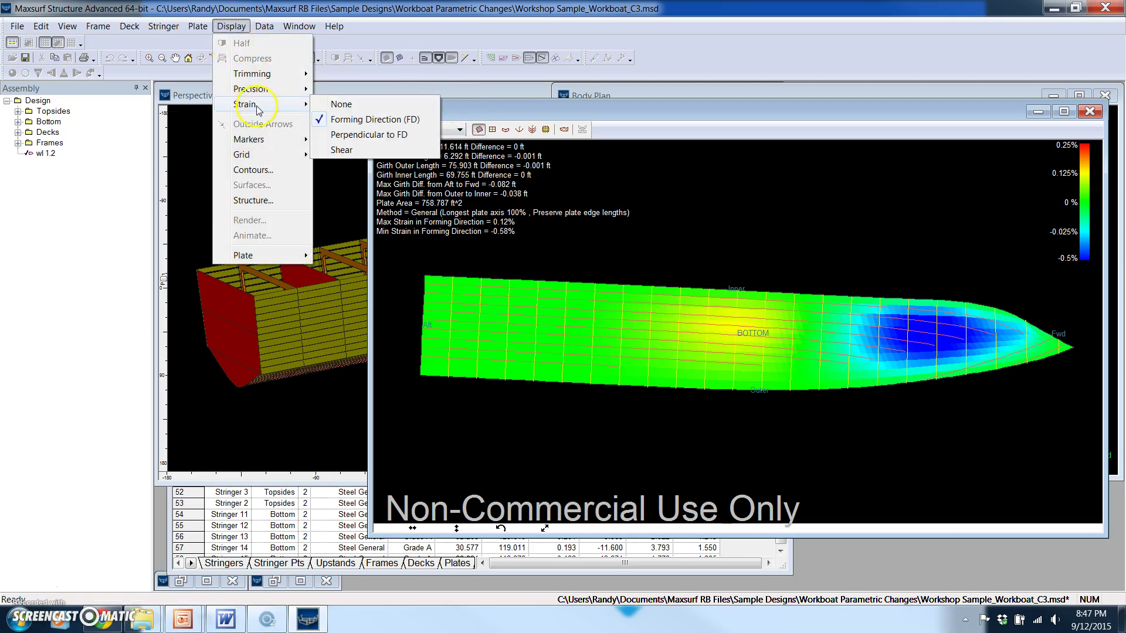
left_click(397, 139)
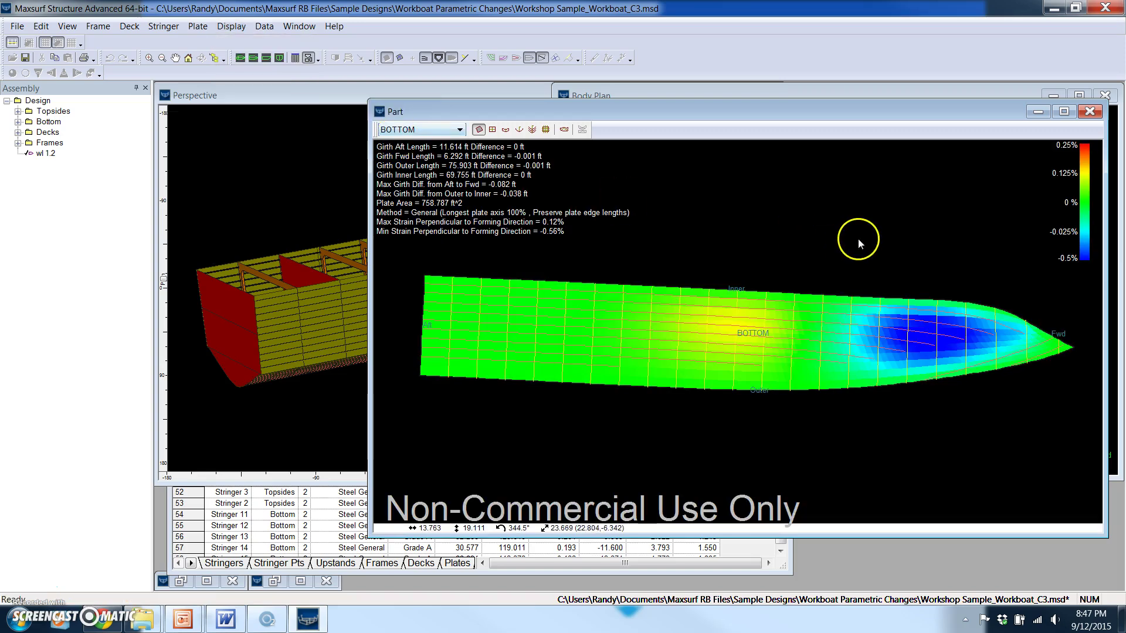
Step through the plates via Chine2 to Topsides2, which shows -0.11% minimum strain.
left_click(460, 129)
left_click(410, 179)
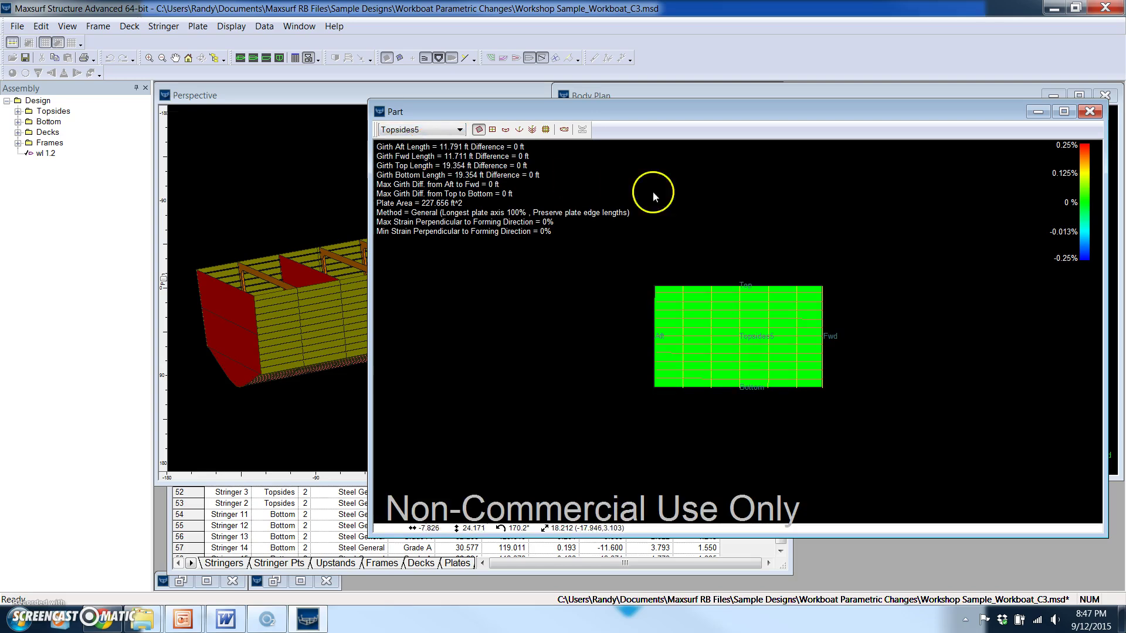
key("Up")
key("Up")
key("Down")
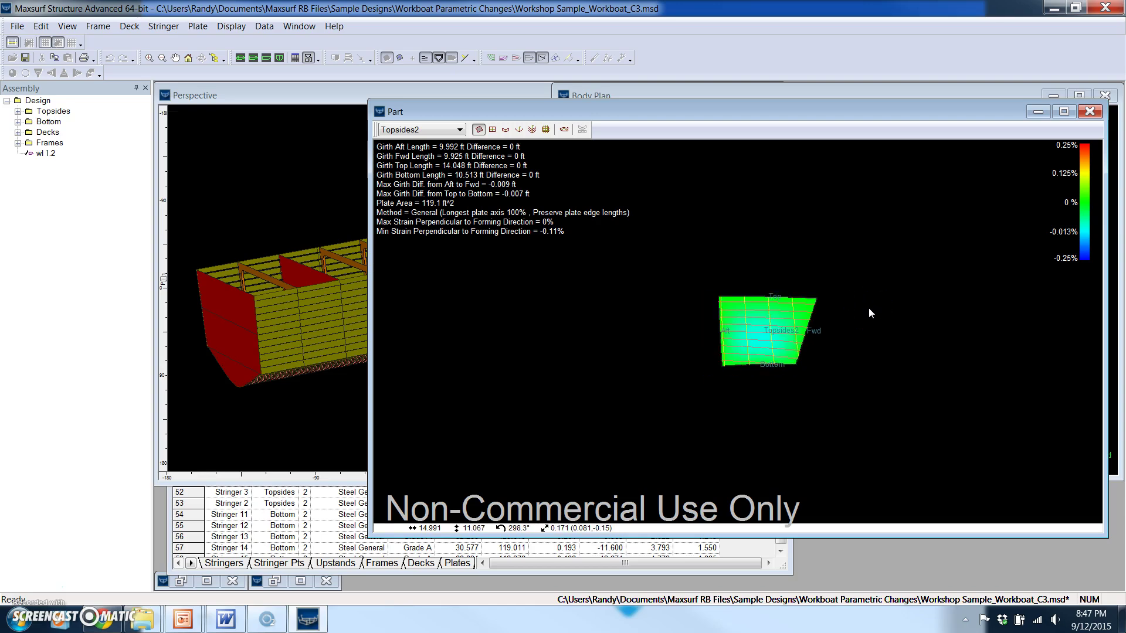
scroll(867, 313, "up", 5)
scroll(864, 319, "up", 2)
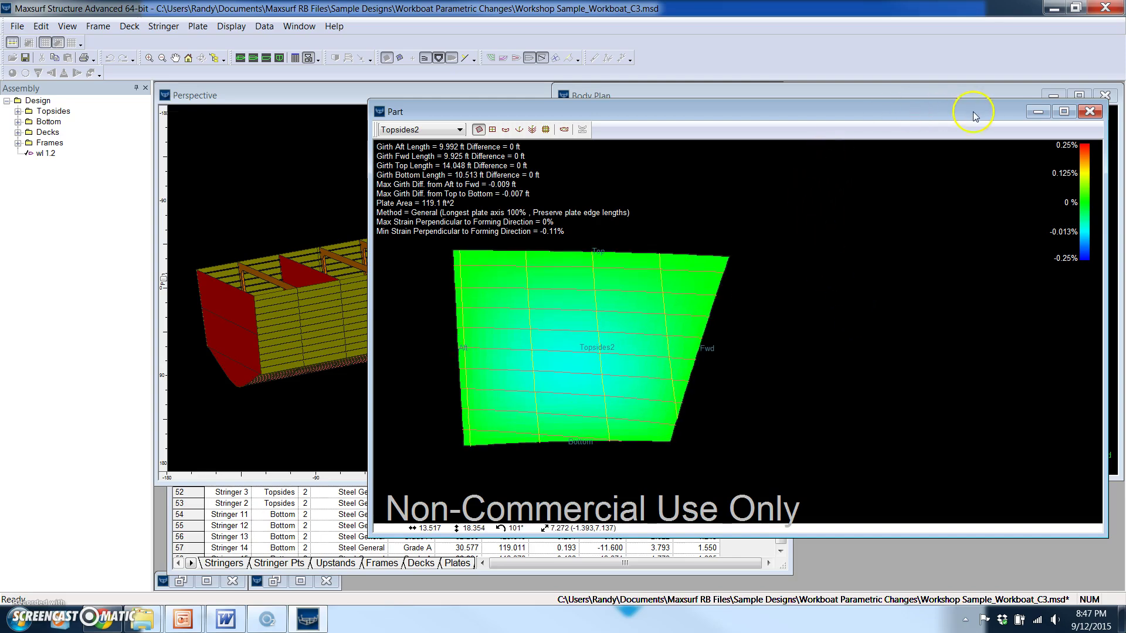
Bring the parts data table forward, move it up and enlarge it.
left_click(320, 514)
left_click_drag(329, 353, 348, 238)
left_click_drag(804, 452, 985, 566)
left_click_drag(975, 461, 978, 484)
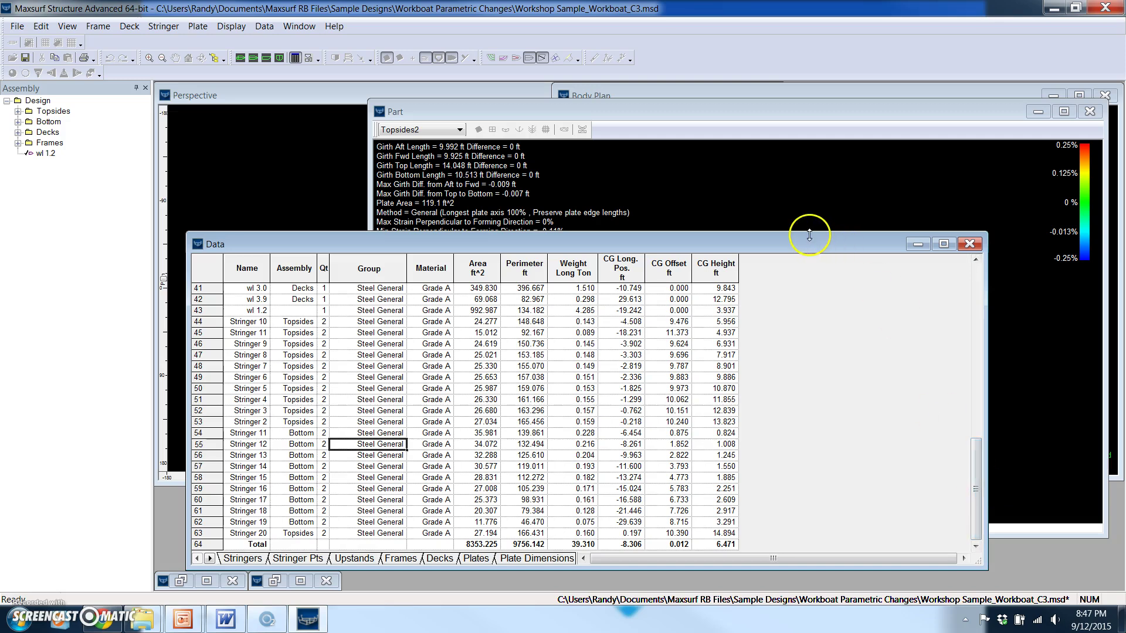
Enlarge the data table and show the Parts sheet with each plate's area, weight and centre of gravity.
left_click_drag(804, 234, 745, 122)
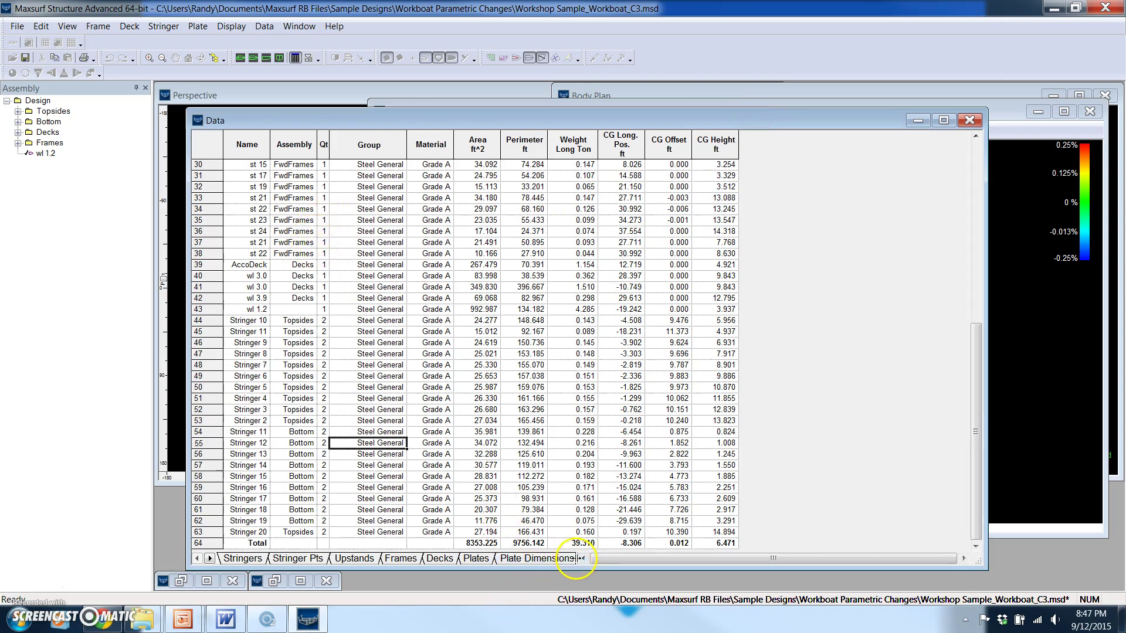
left_click_drag(583, 558, 680, 555)
left_click(375, 298)
left_click(294, 287)
scroll(290, 291, "up", 3)
scroll(290, 291, "up", 7)
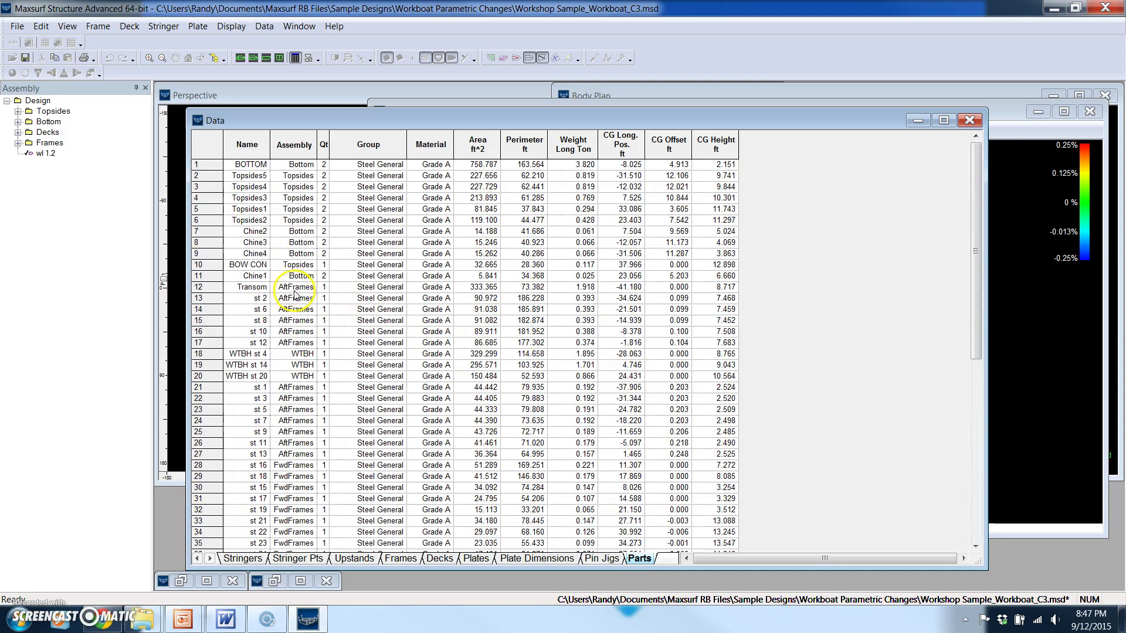
Start a Stability Loadgroup file export, then cancel the save without writing a file.
left_click(17, 27)
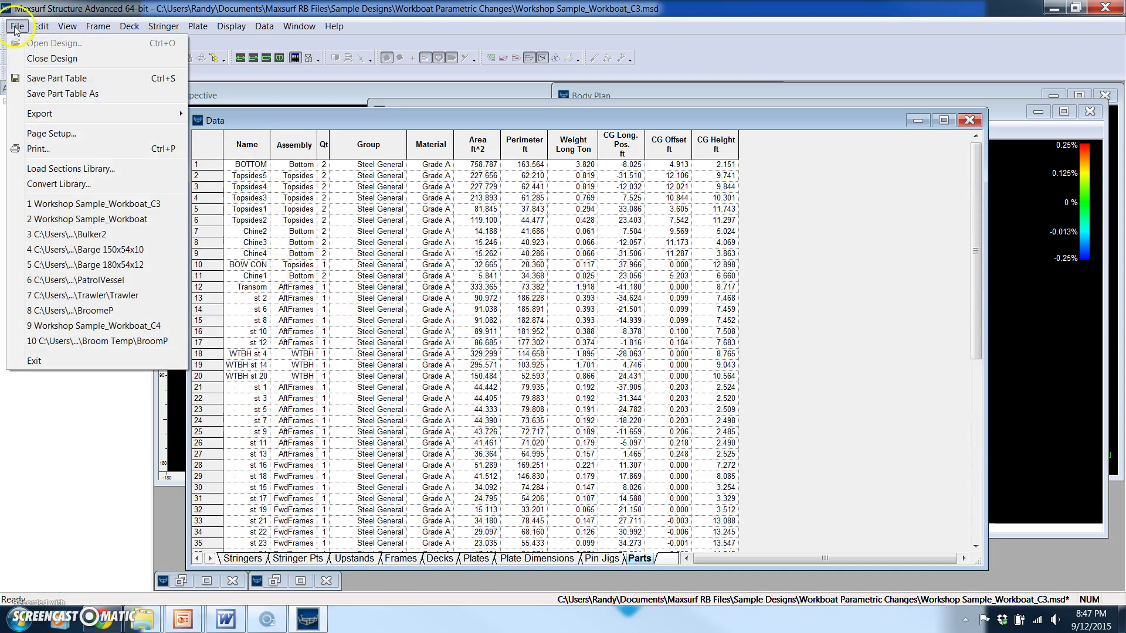
mouse_move(70, 114)
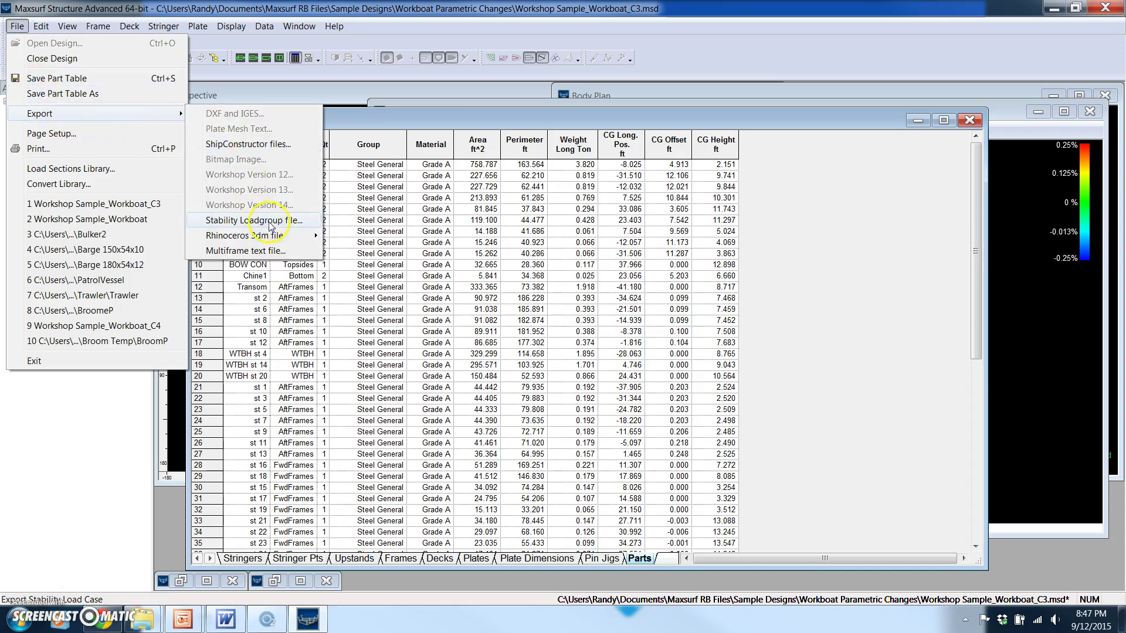
left_click(306, 221)
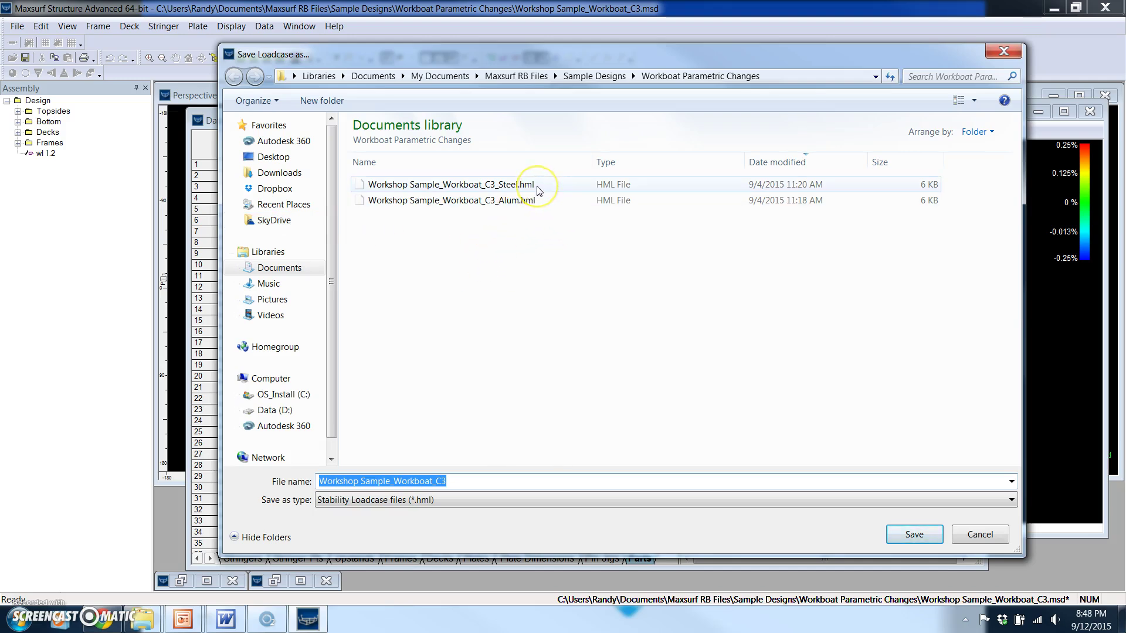
left_click(971, 540)
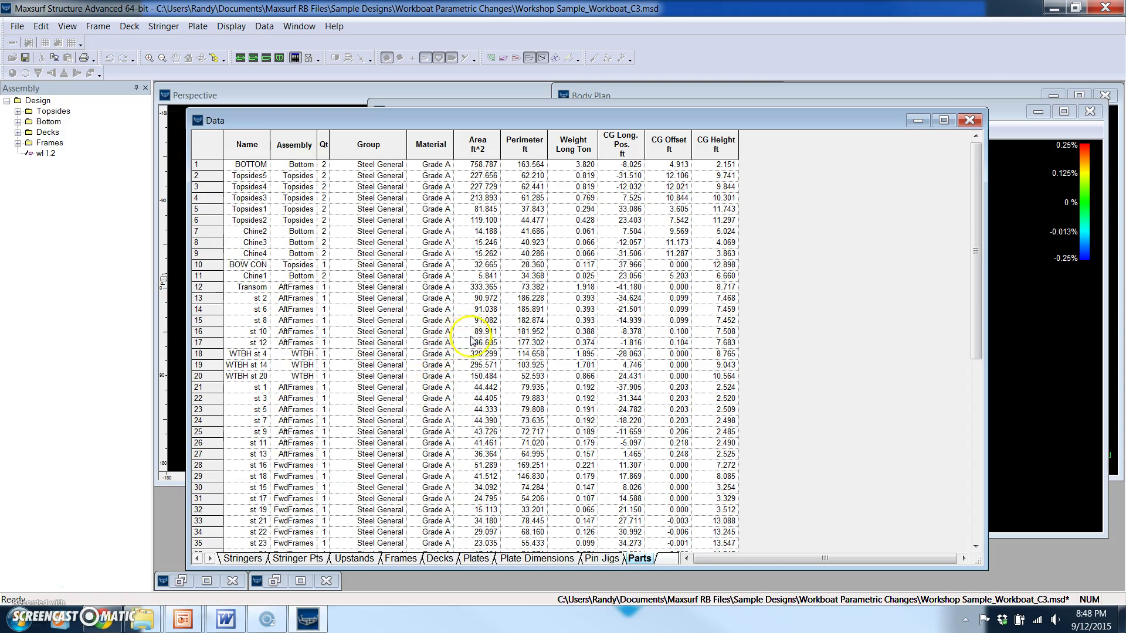
Bring the hull perspective forward and review the ShipConstructor and Rhino 3dm export options without exporting.
left_click(210, 96)
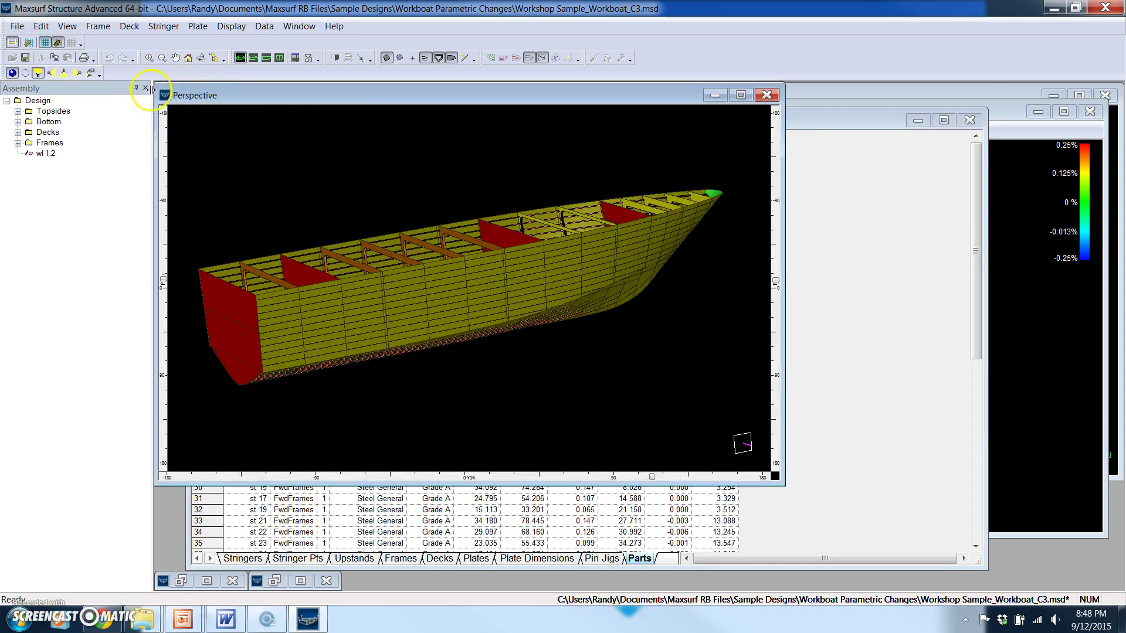
left_click(17, 29)
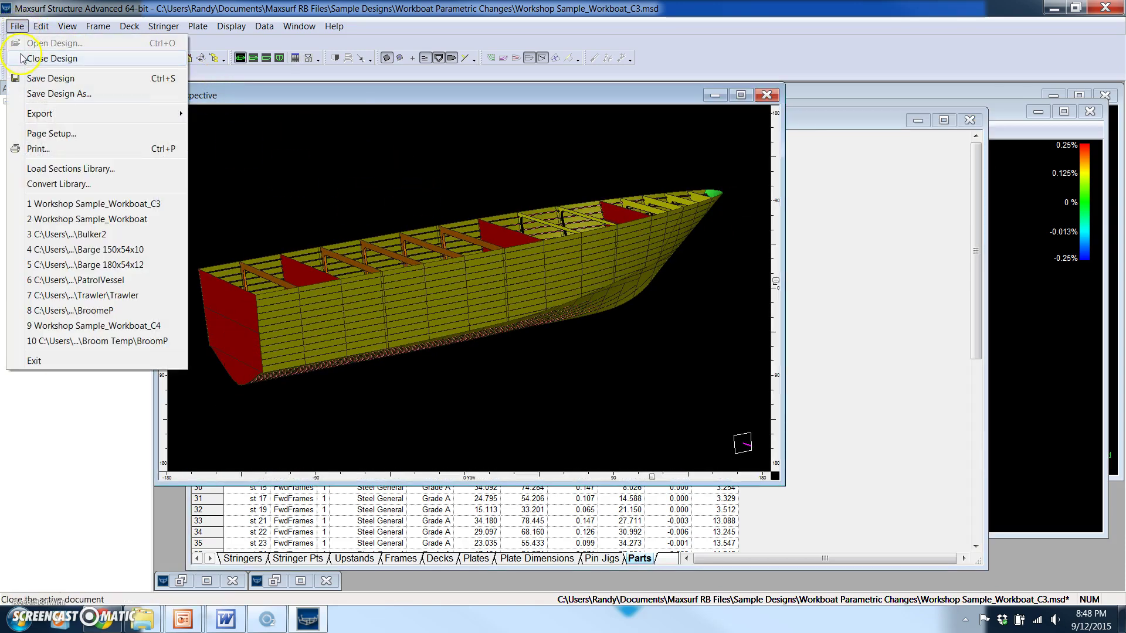
mouse_move(69, 115)
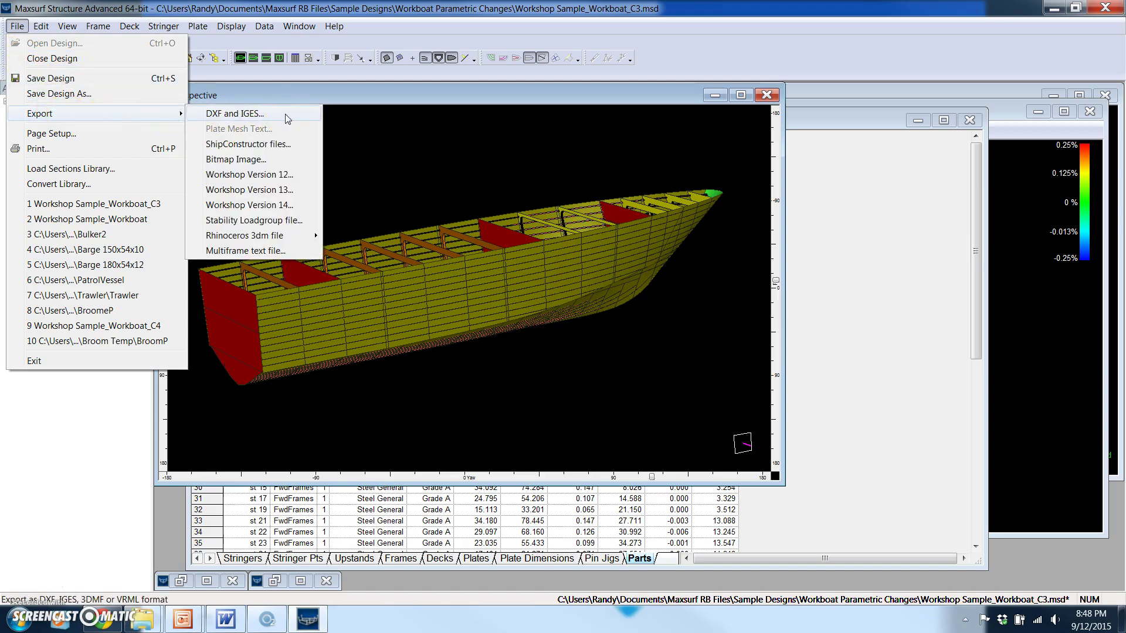
left_click(298, 146)
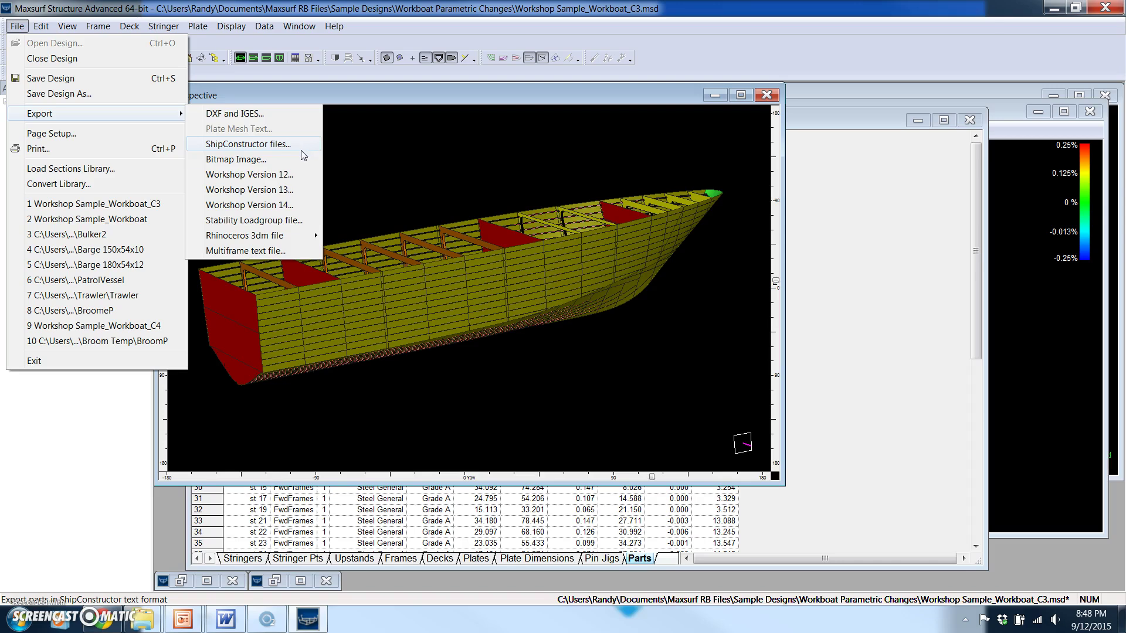
left_click(292, 236)
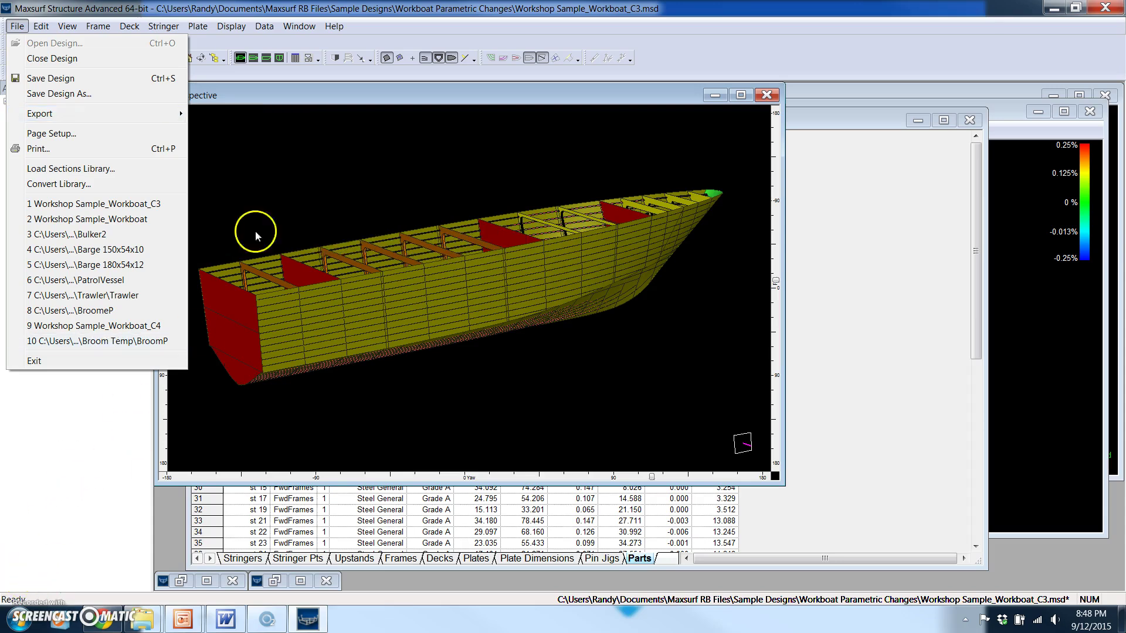
left_click(244, 94)
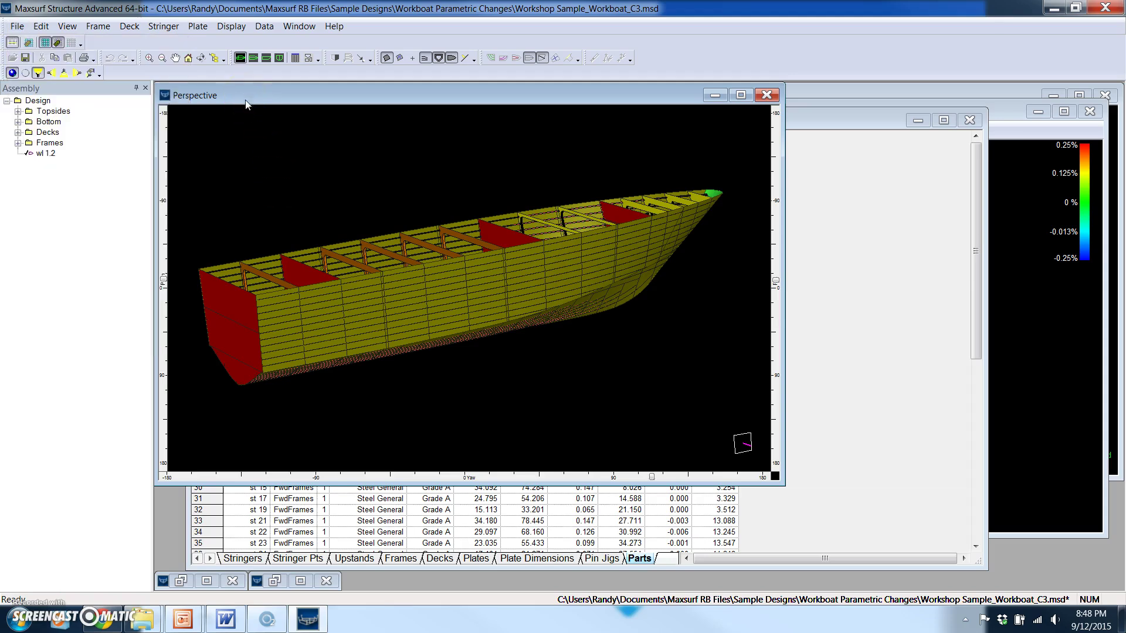